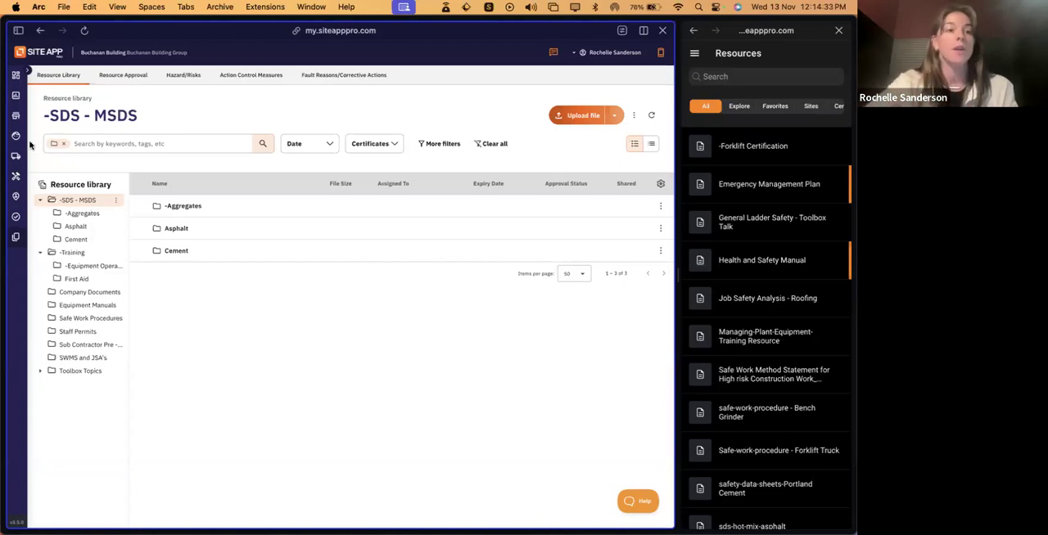
click(28, 72)
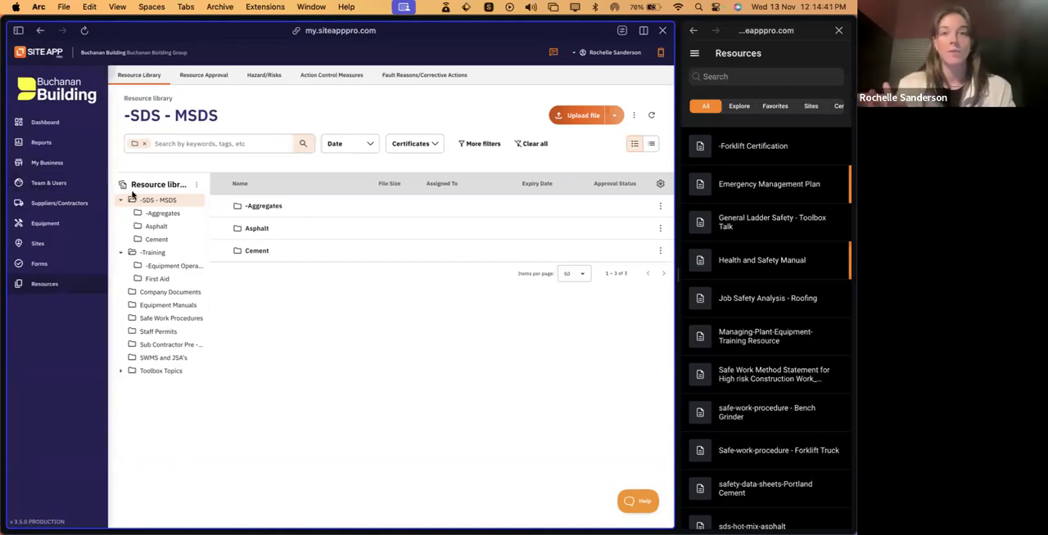
click(109, 71)
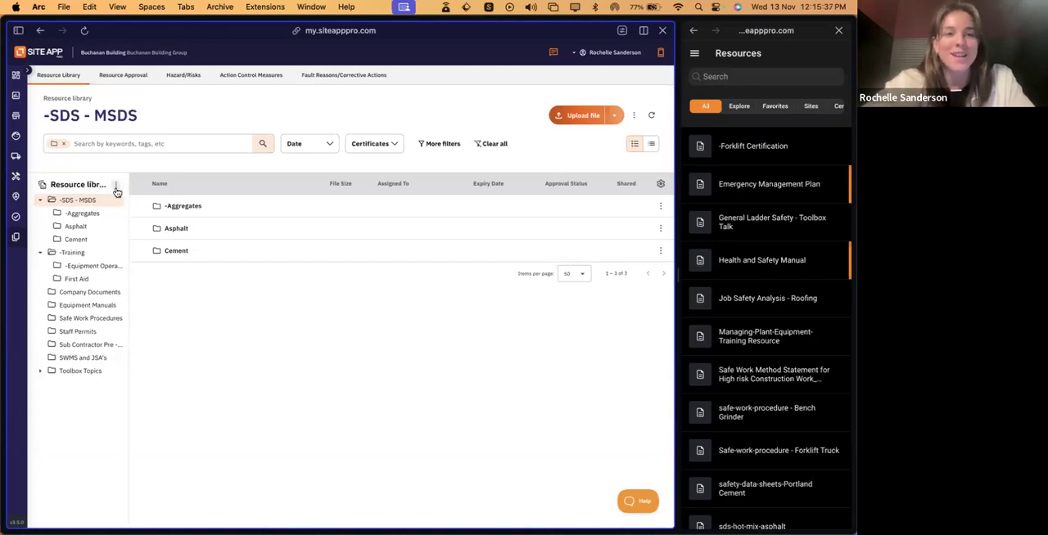
- Add a top-level folder named "Site Documentation" to the resource library
click(116, 187)
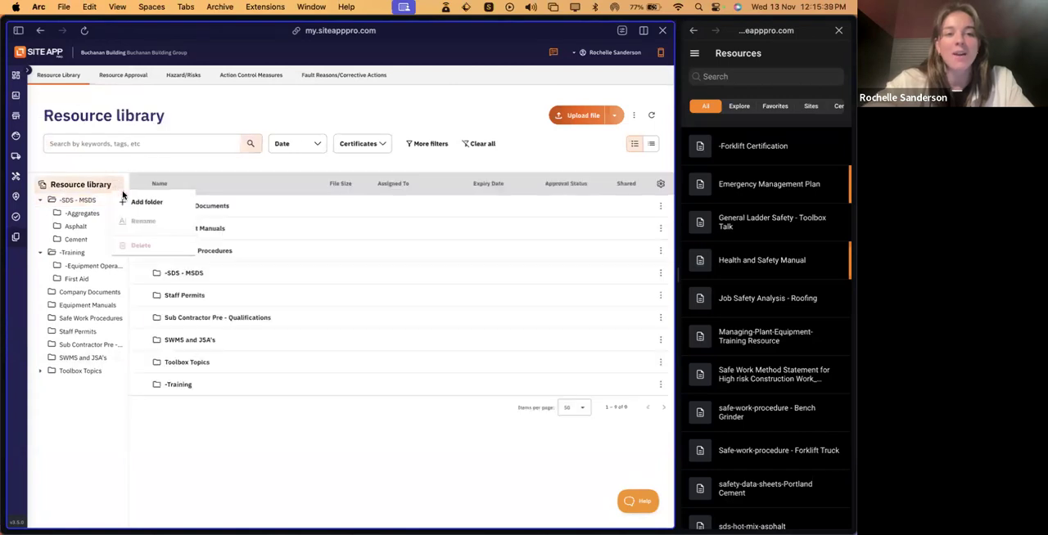
click(140, 203)
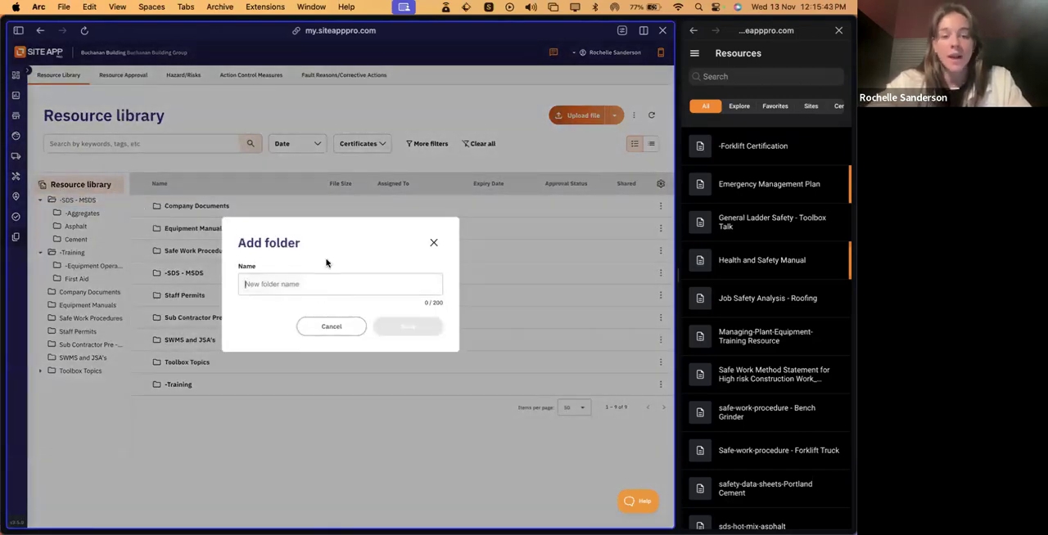
text(Site Documentation)
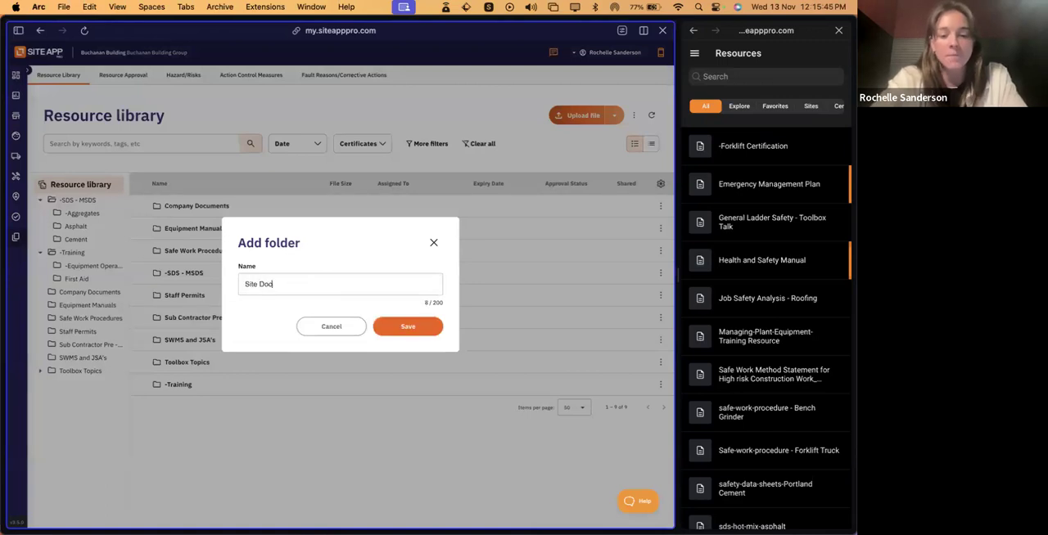
click(409, 326)
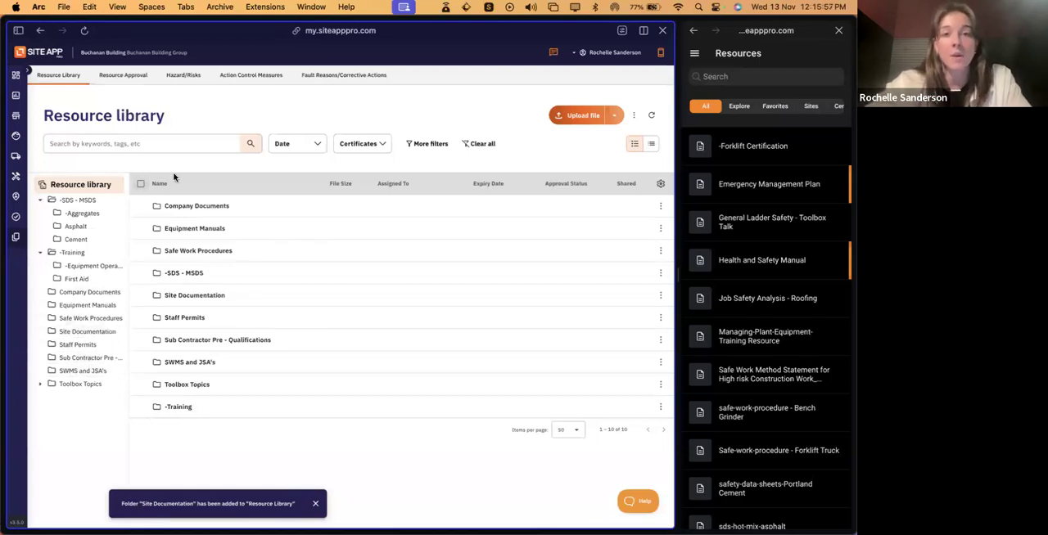
click(632, 116)
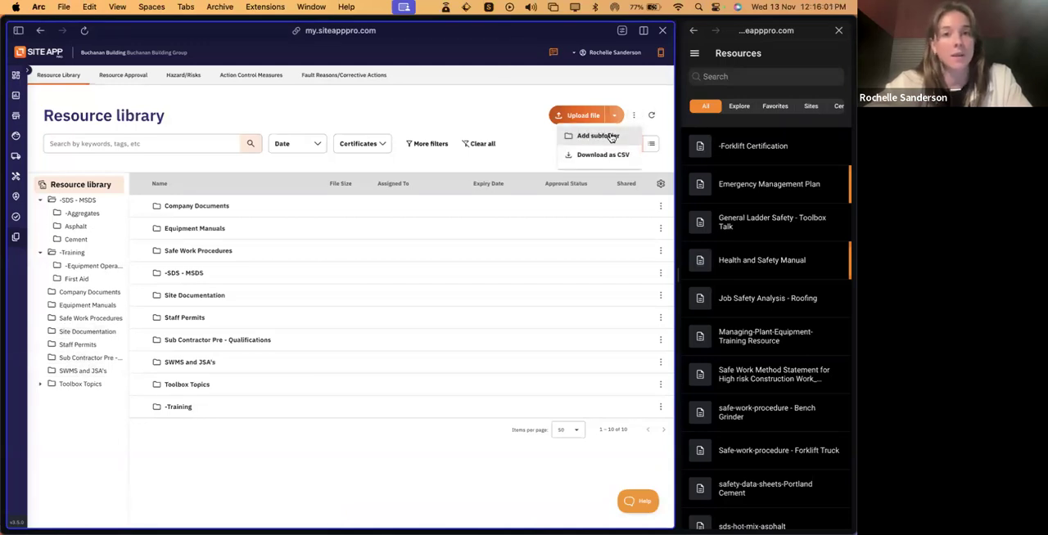
click(495, 114)
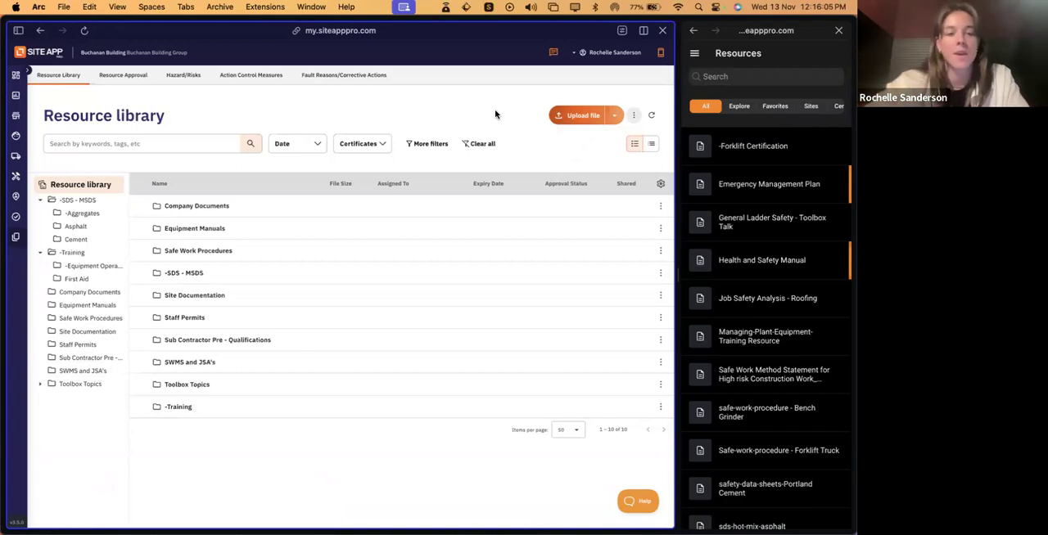
click(118, 349)
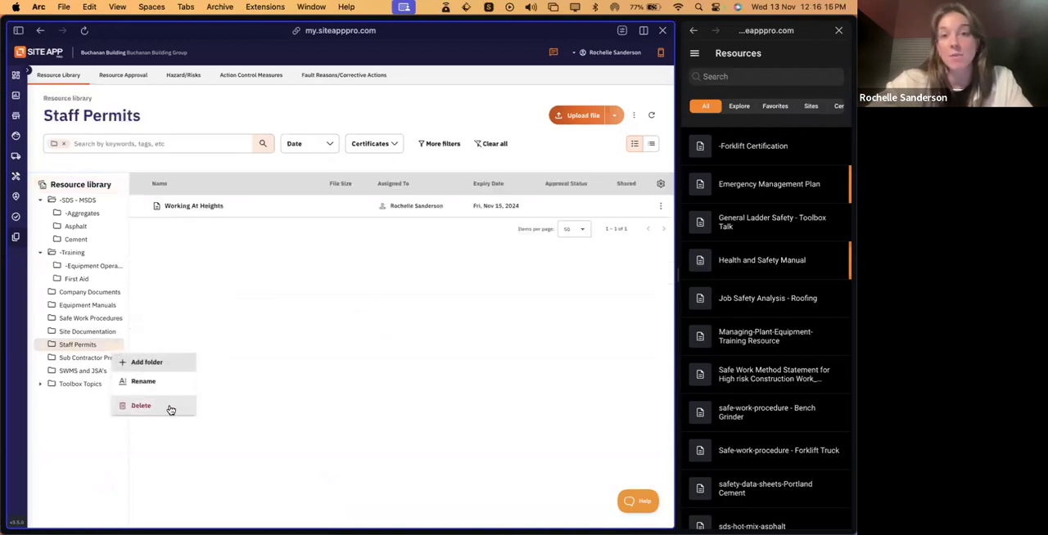
click(246, 337)
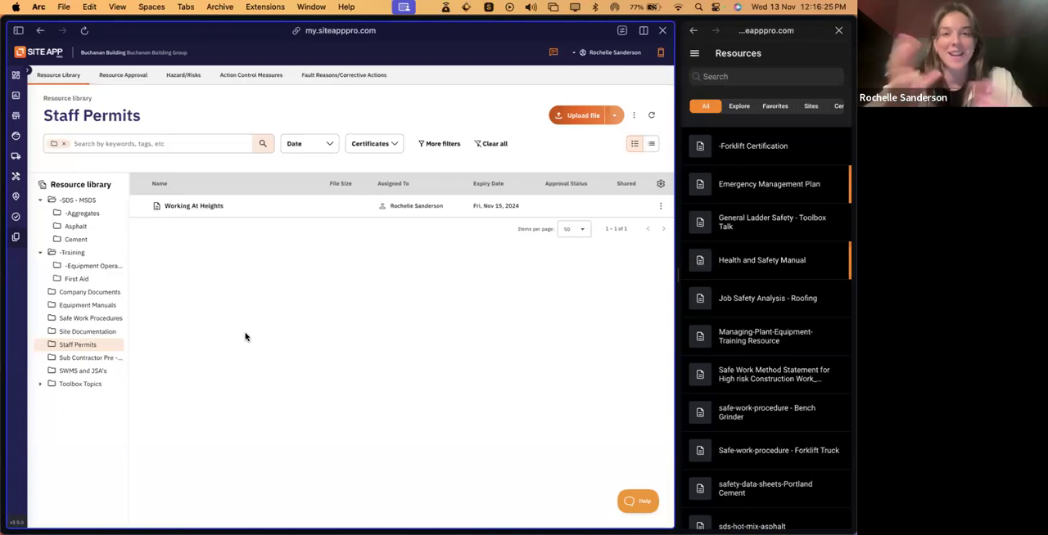
- Add a subfolder named "Emergency plans" inside the Site Documentation folder
click(81, 333)
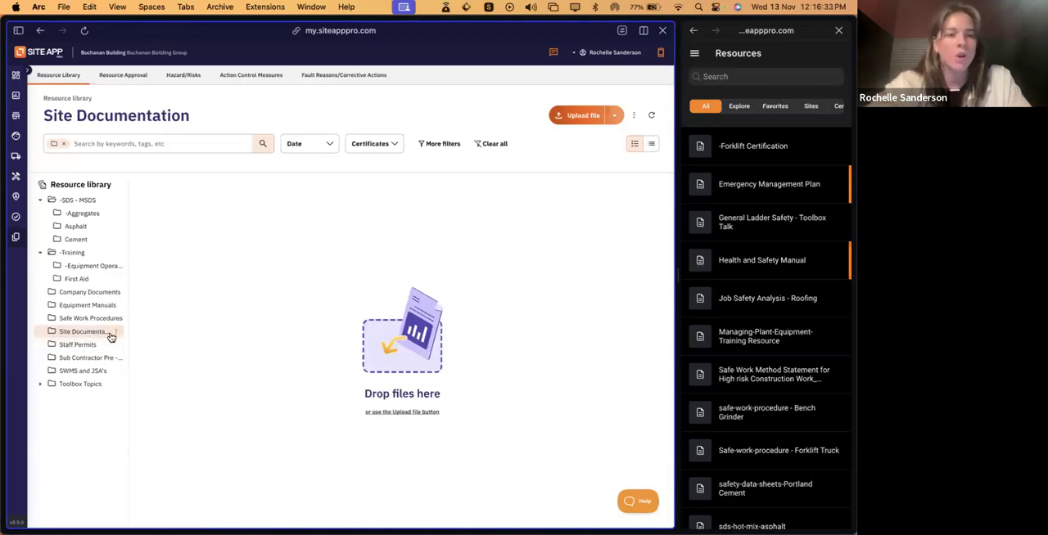
click(115, 332)
click(150, 350)
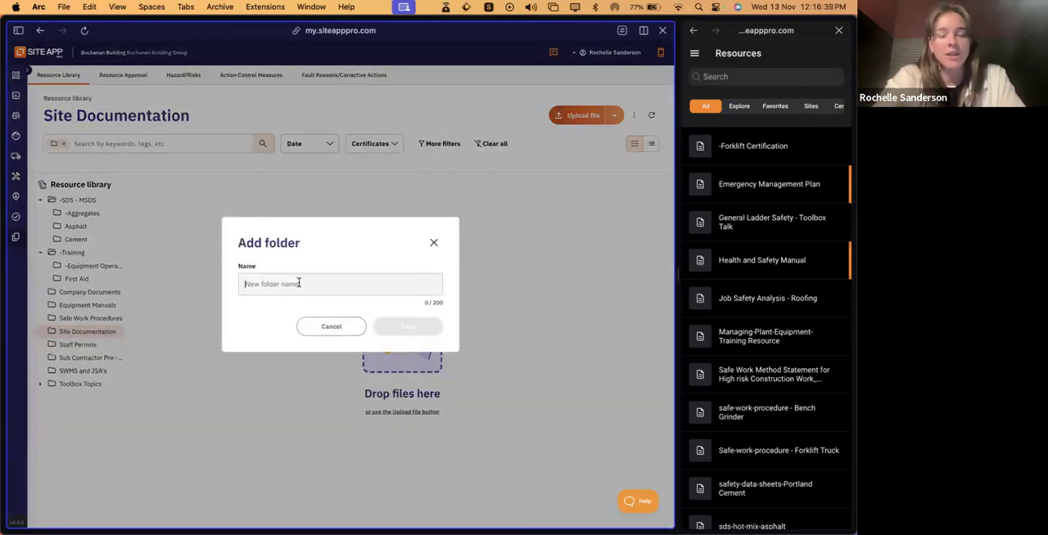
text(Emer)
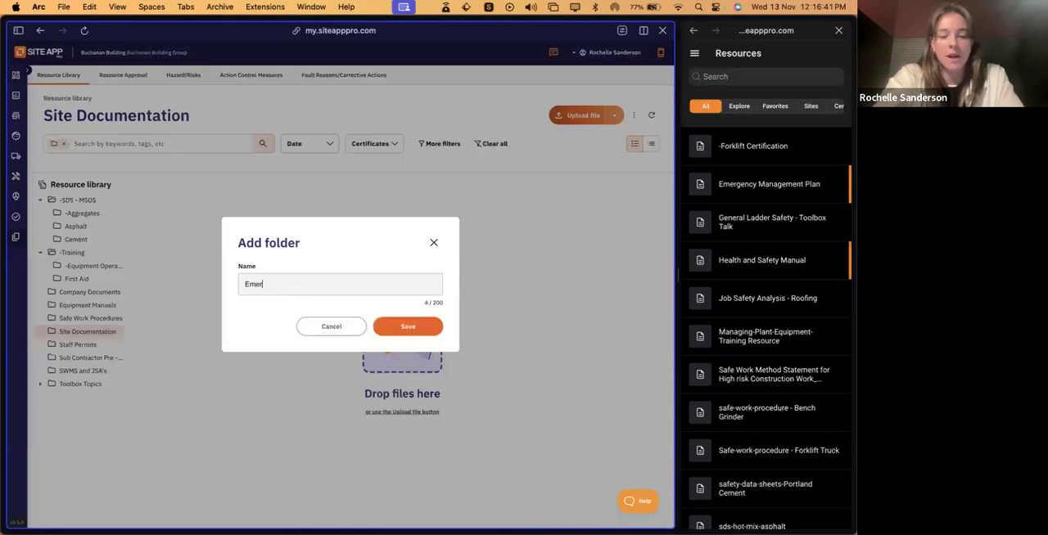
text(gency plans)
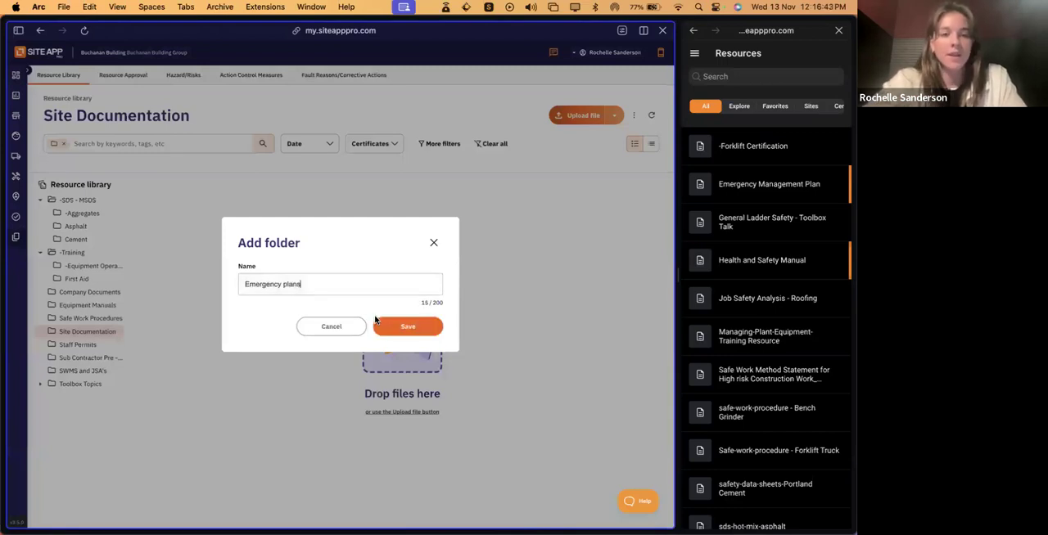
click(404, 328)
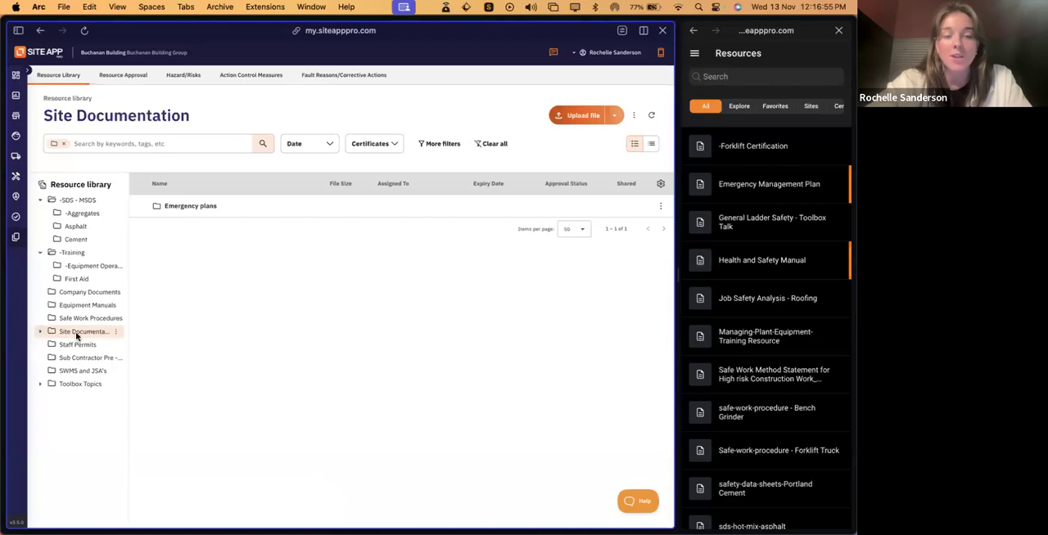
- Upload Emergency Plan.png from the "Sites* folder" in Resources into the Emergency plans subfolder of Site Documentation
click(40, 333)
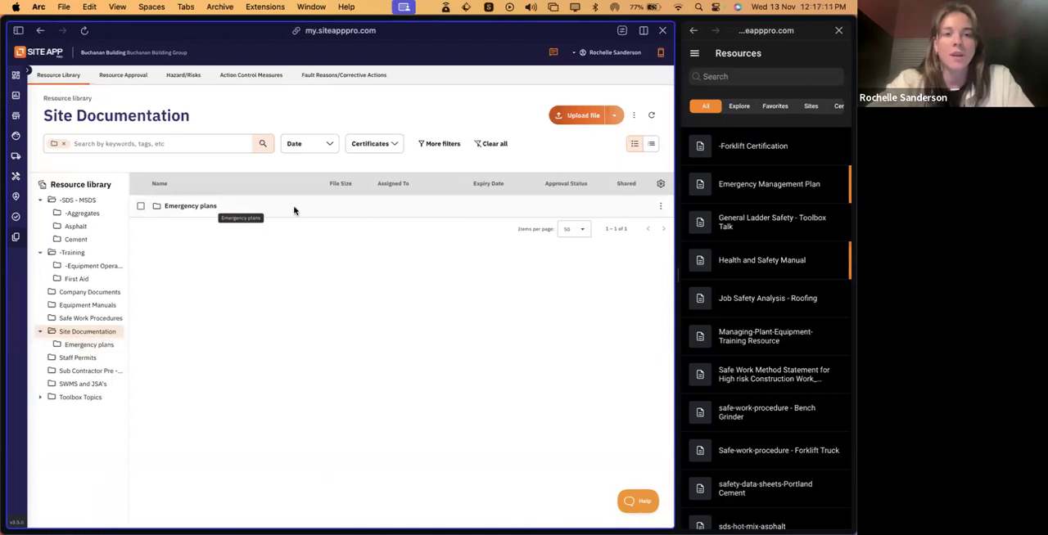
double_click(232, 210)
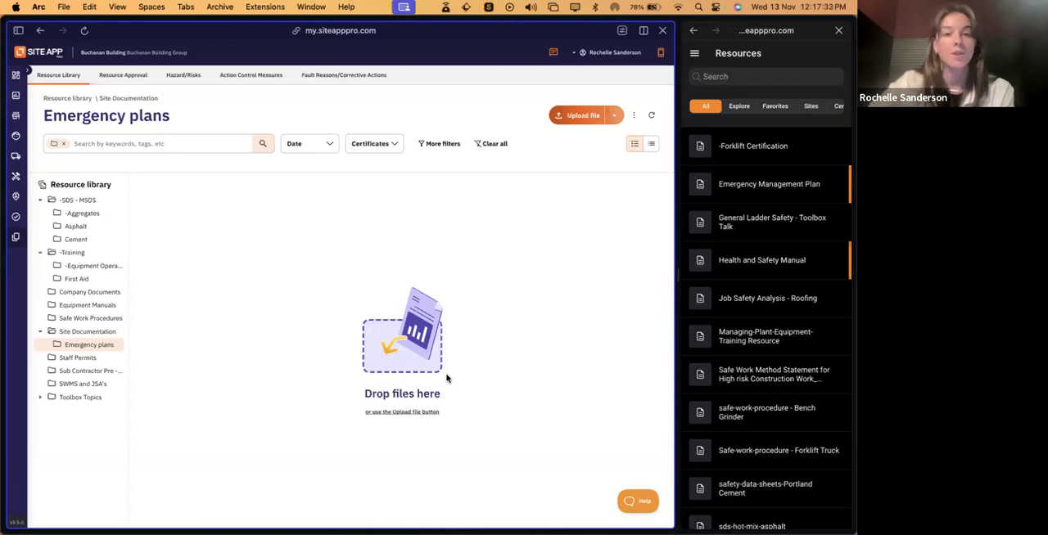
click(577, 120)
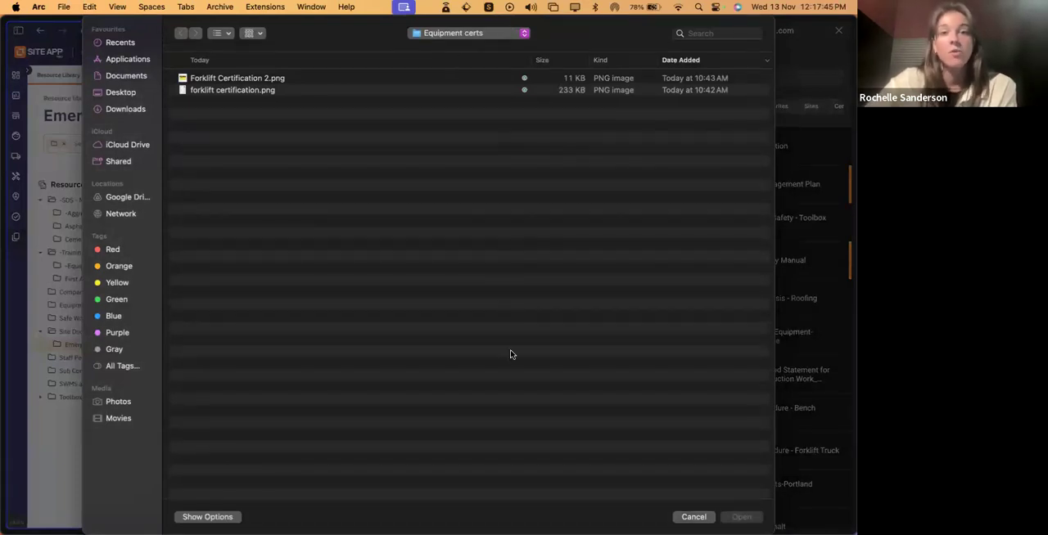
click(496, 36)
click(477, 59)
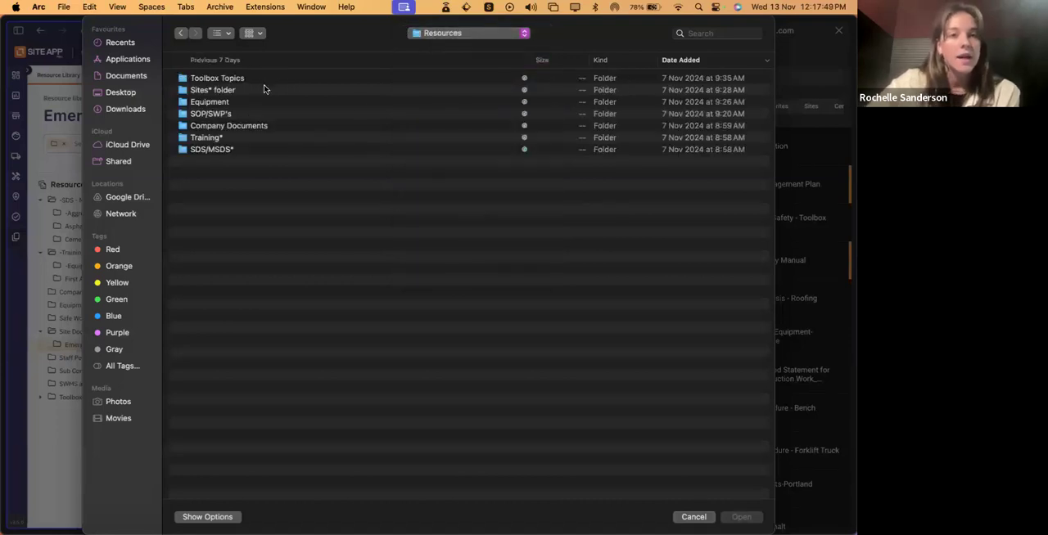
click(242, 91)
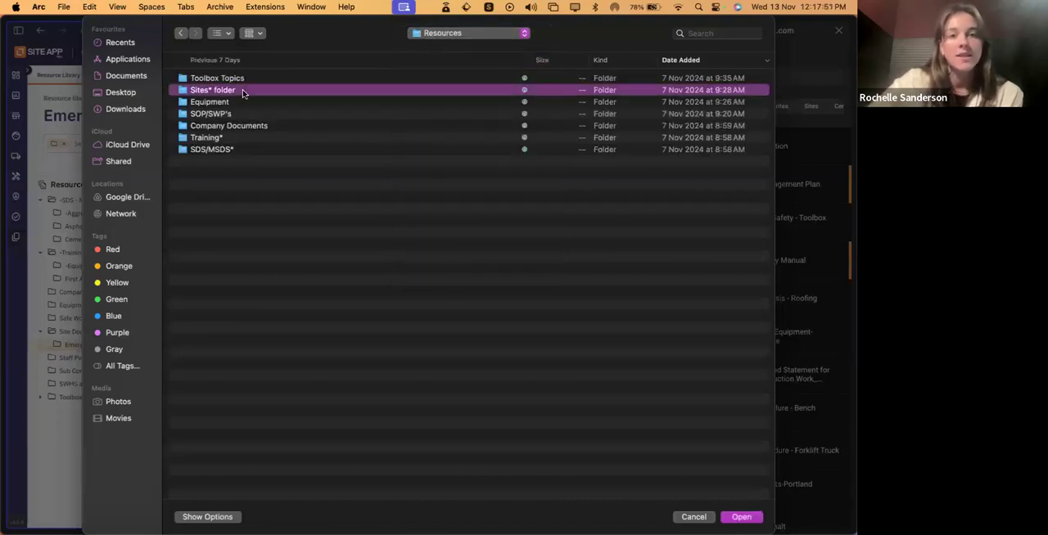
double_click(242, 92)
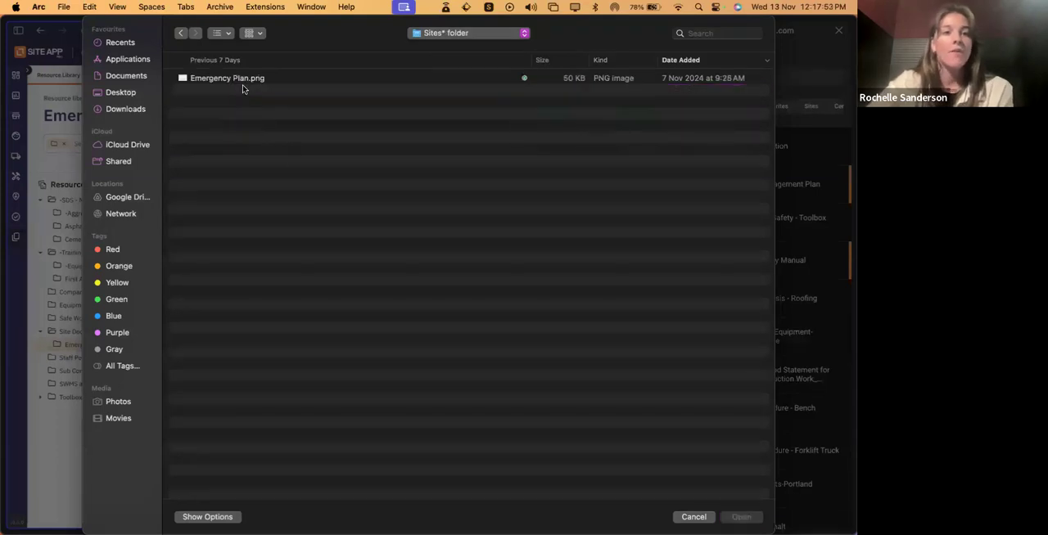
click(241, 80)
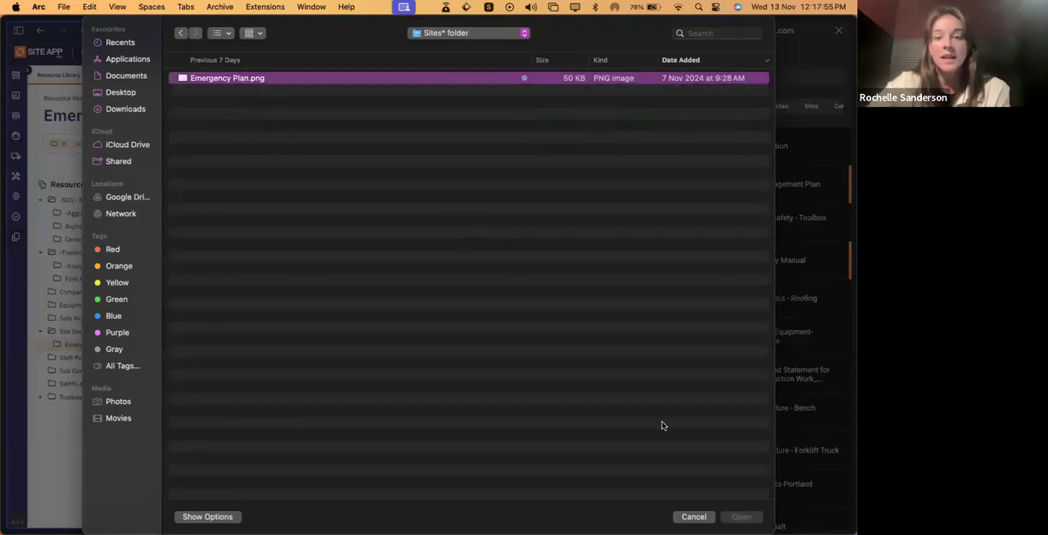
click(746, 517)
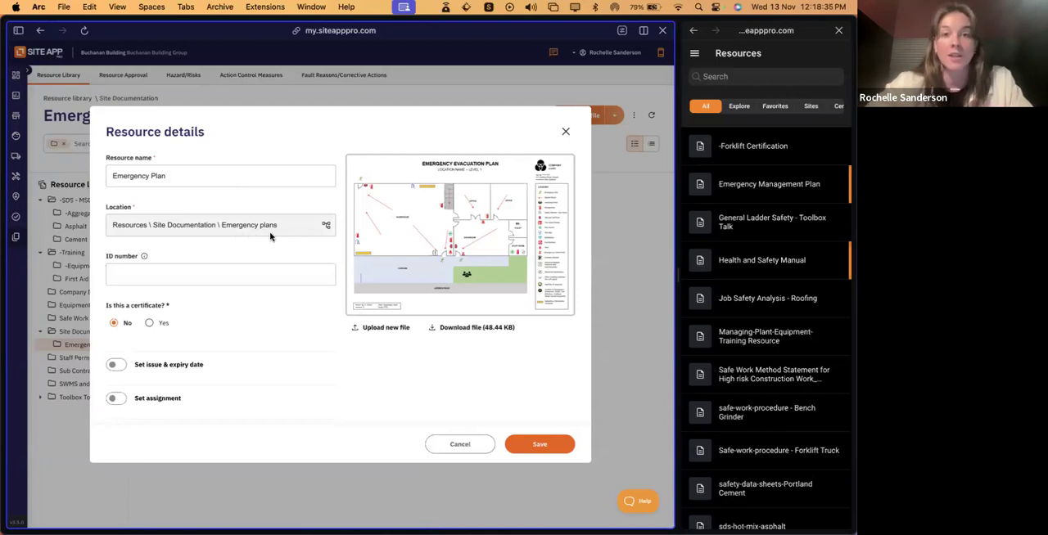
scroll(270, 235, down, 1)
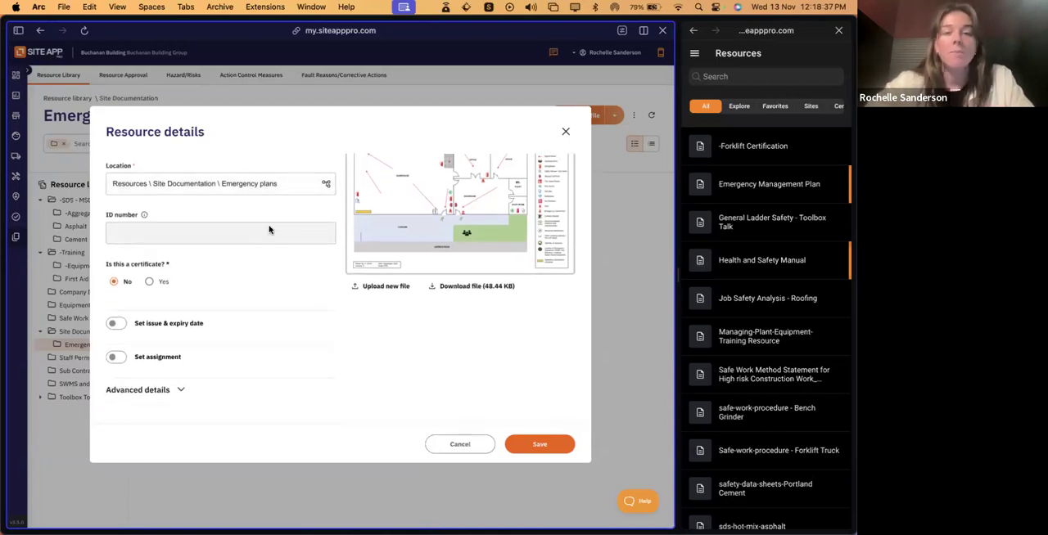
scroll(271, 230, up, 1)
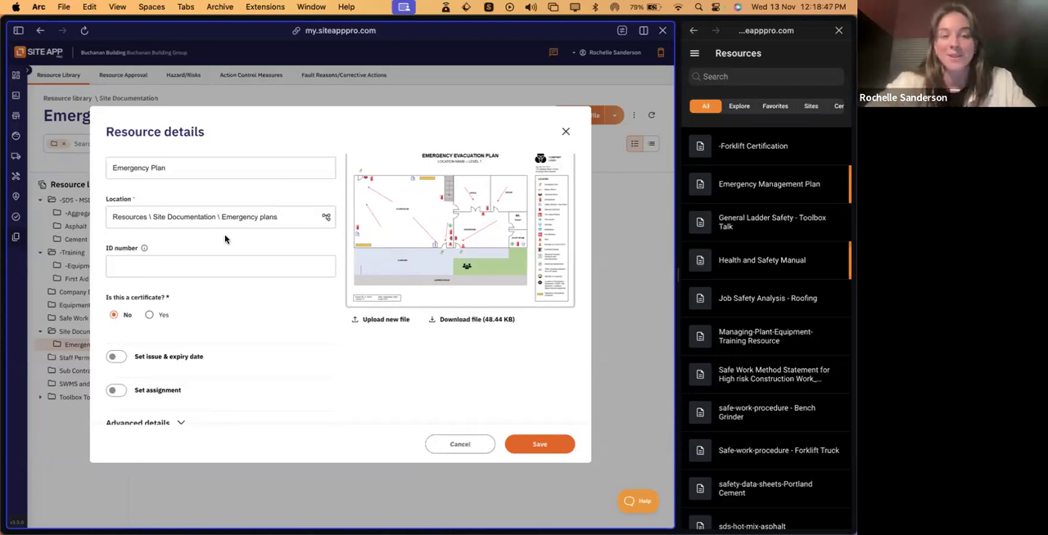
scroll(257, 286, down, 2)
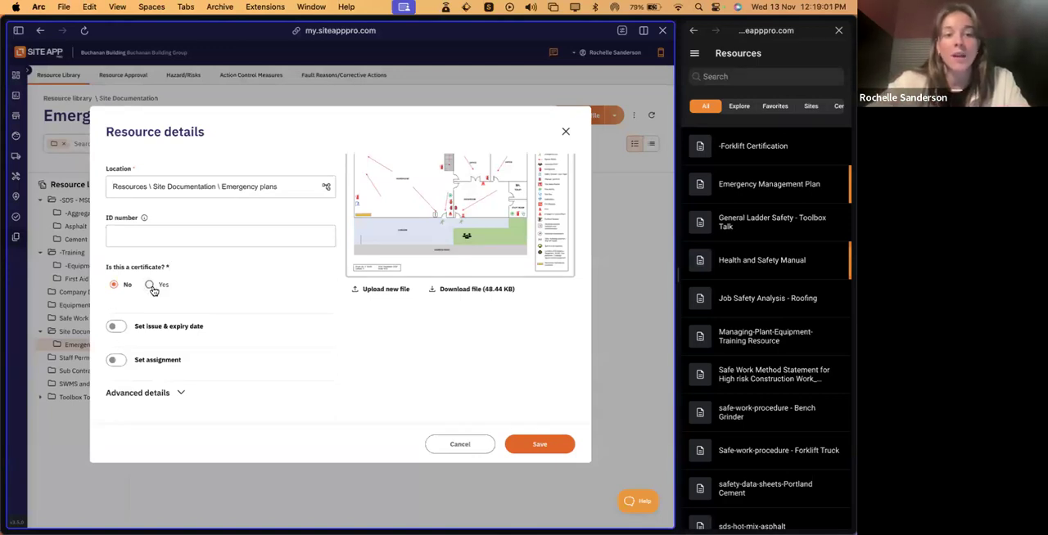
click(150, 286)
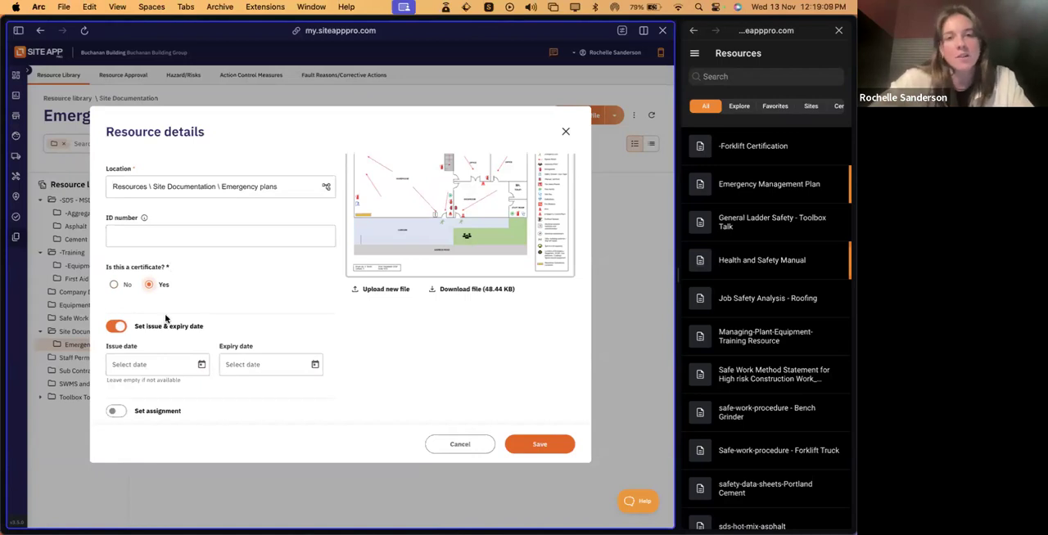
click(117, 327)
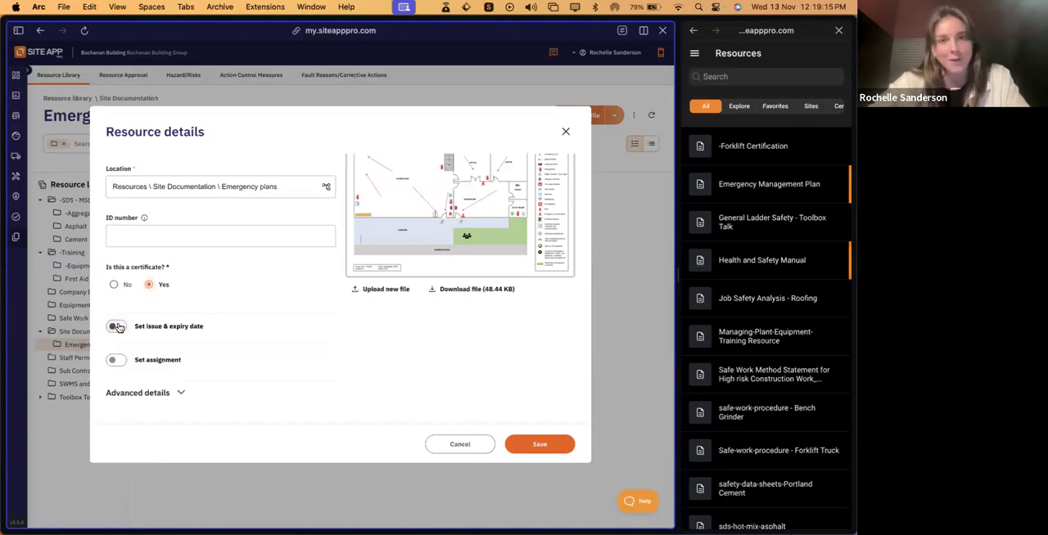
click(114, 285)
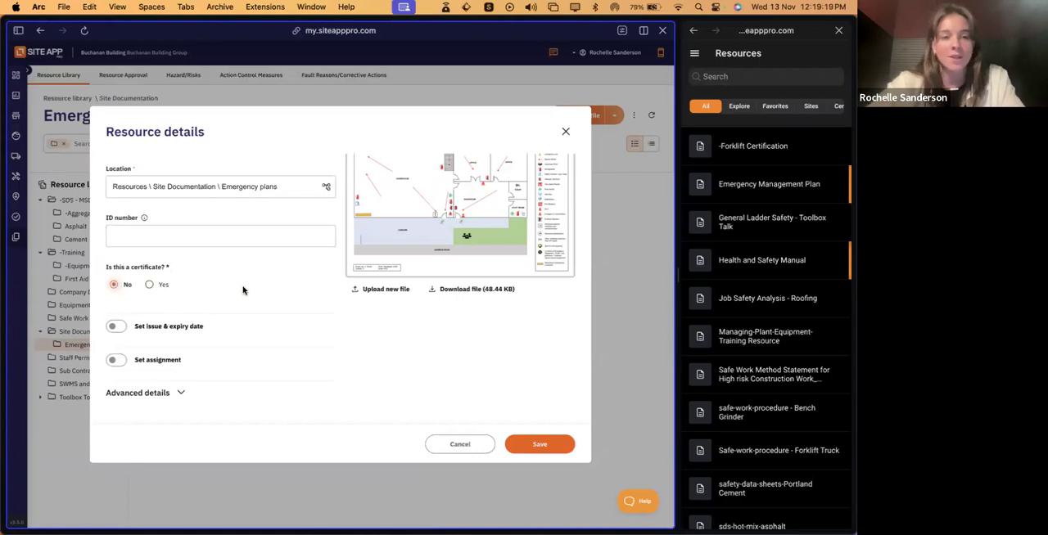
- Turn on assignment for the Emergency Plan resource and assign it to the Bungalow Renovation site, using the Sites type
scroll(246, 273, down, 1)
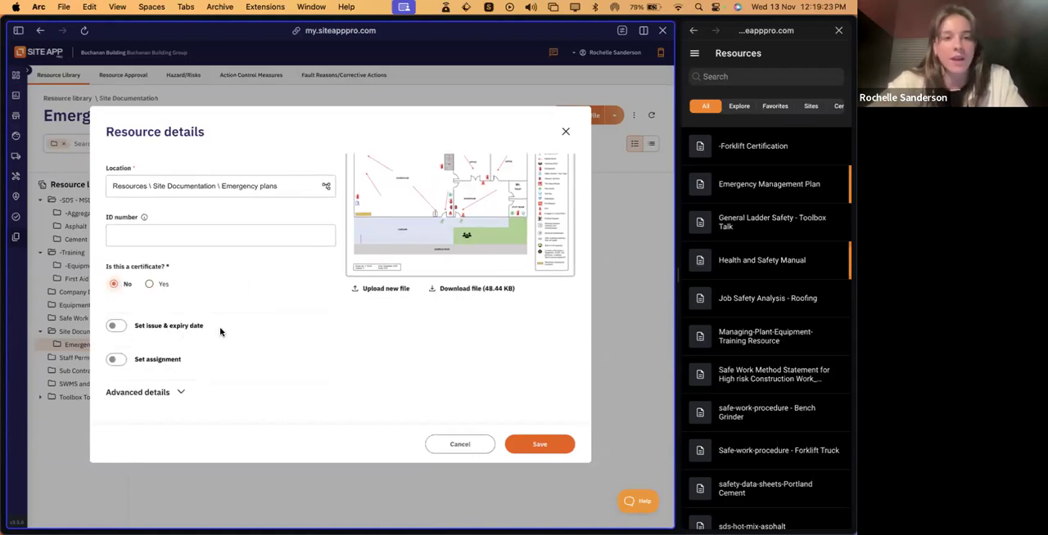
click(115, 359)
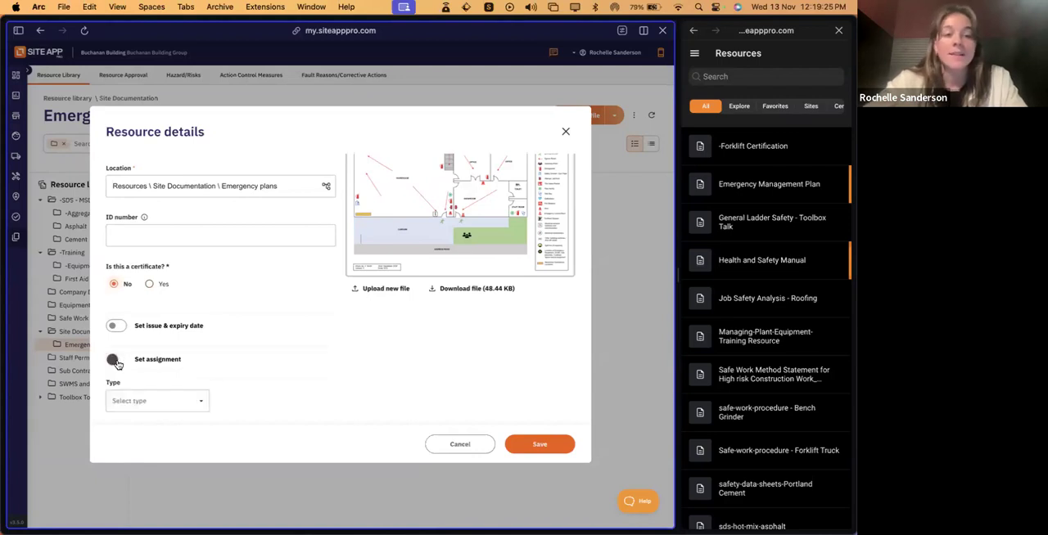
scroll(118, 365, down, 2)
scroll(262, 350, down, 2)
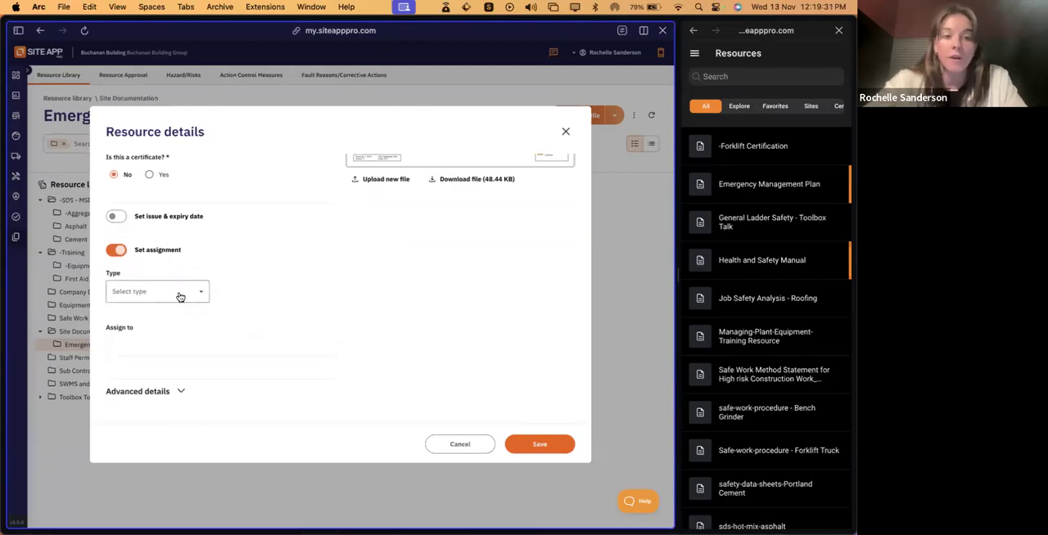
click(178, 296)
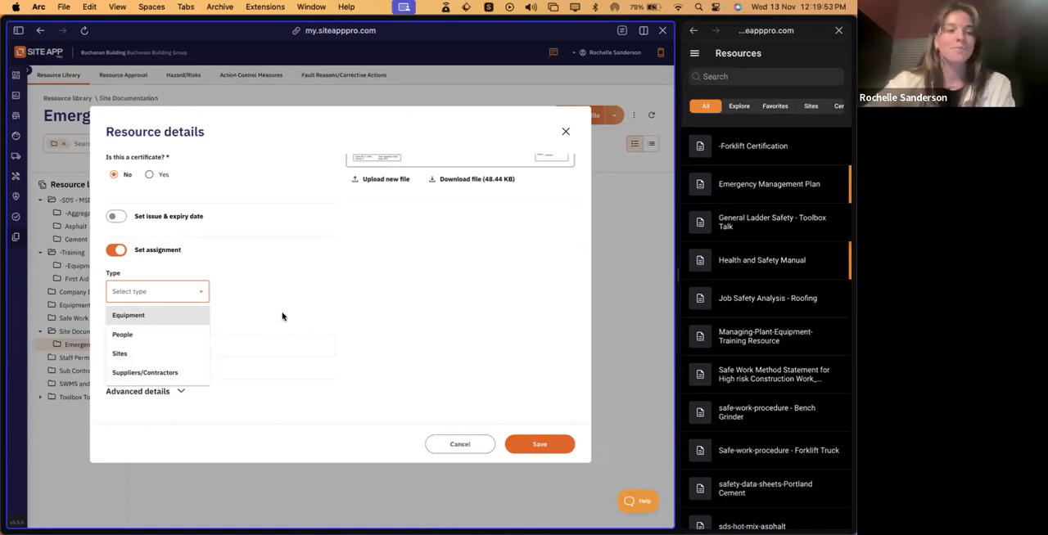
click(166, 353)
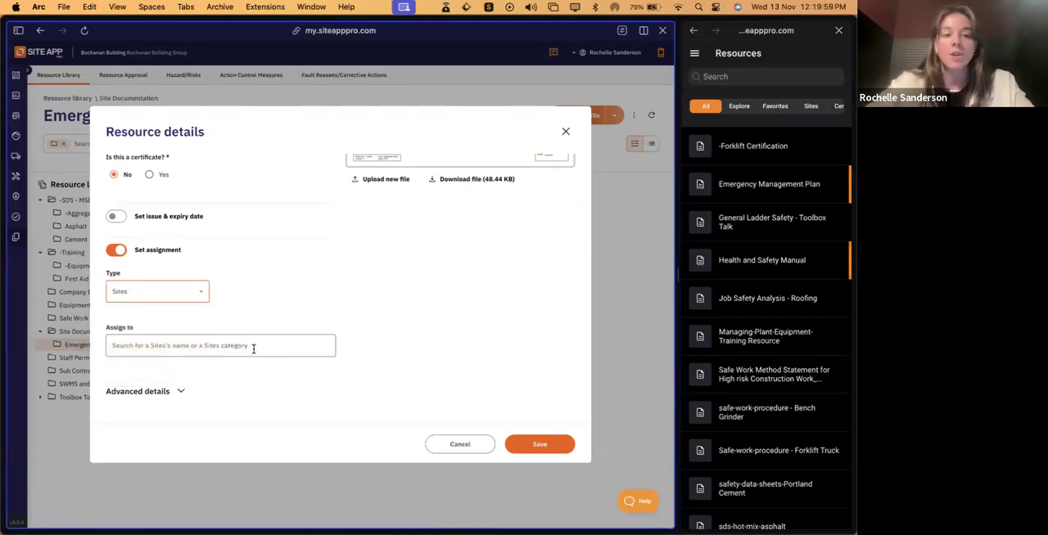
click(253, 347)
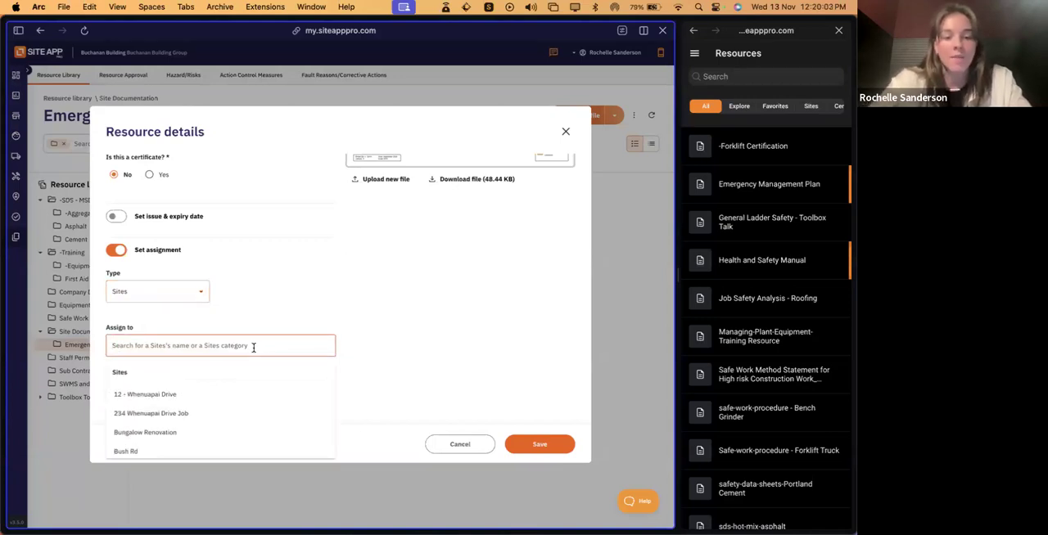
text(bu)
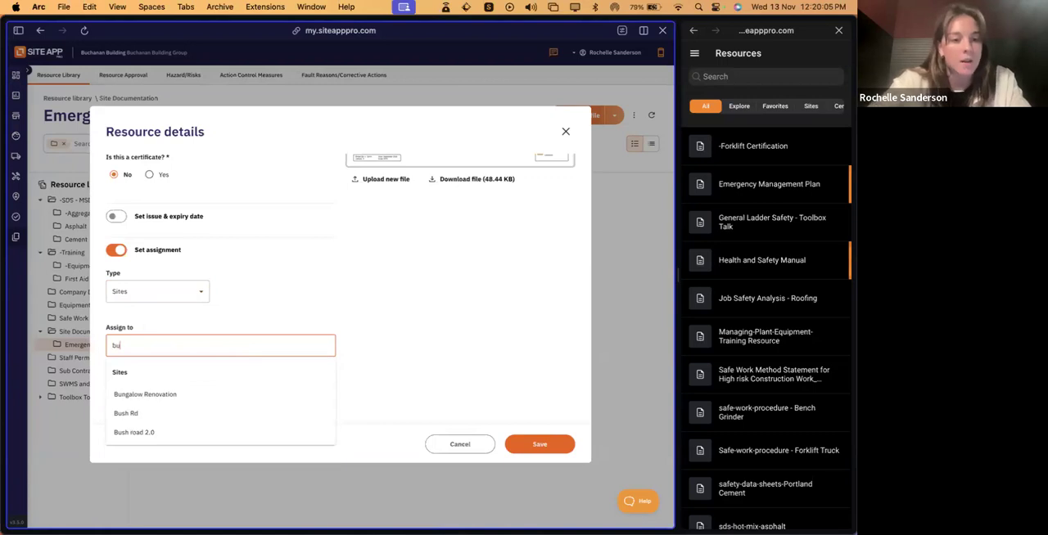
click(185, 395)
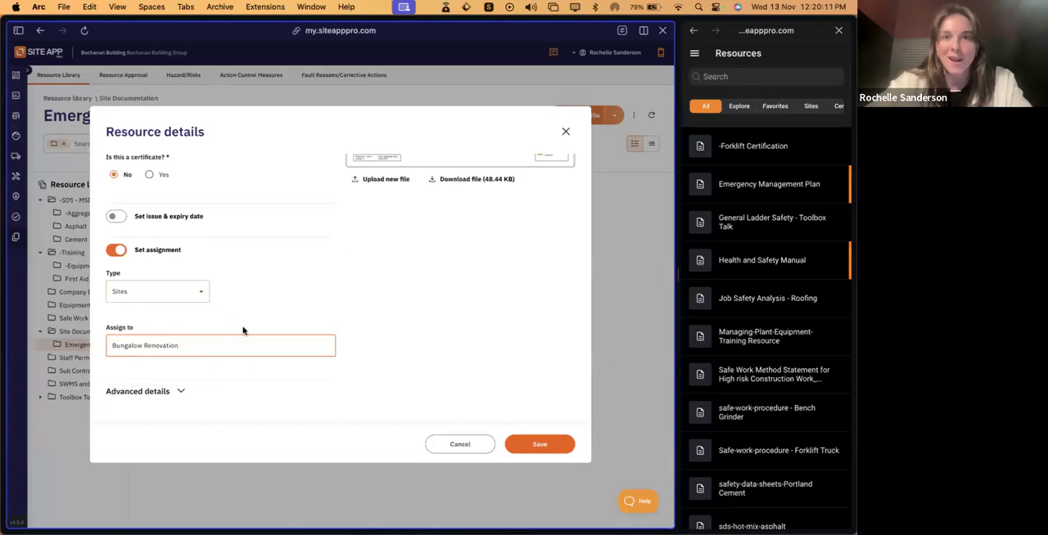
- Expand the Emergency Plan's advanced details and share the resource with all suppliers/contractors
click(181, 391)
scroll(323, 355, down, 5)
scroll(344, 270, up, 1)
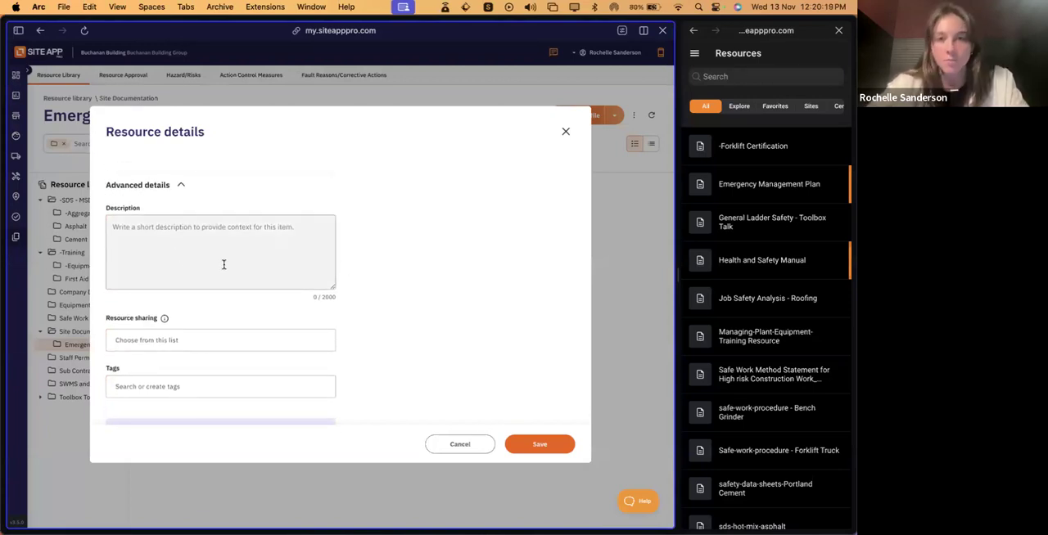
scroll(332, 278, down, 1)
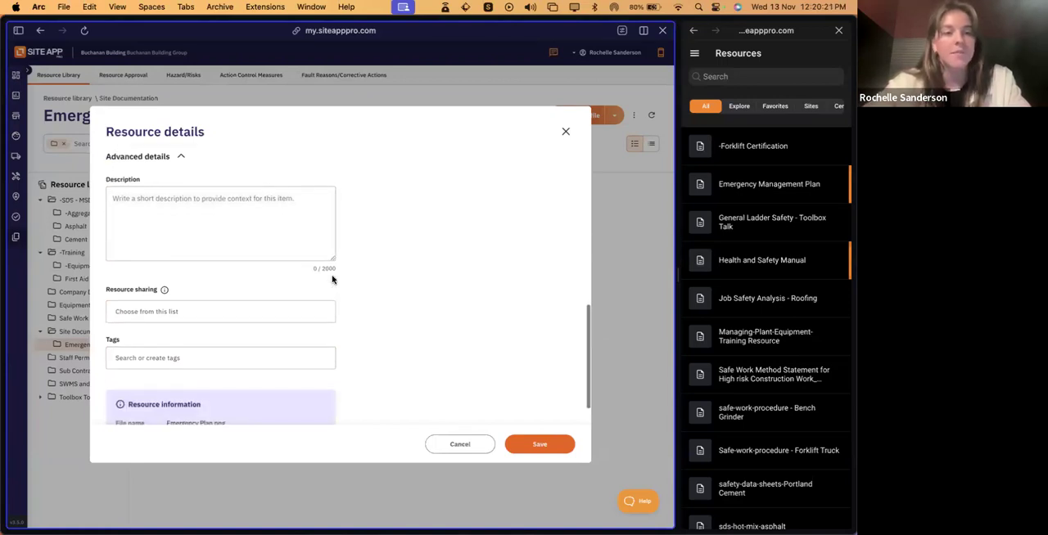
click(200, 314)
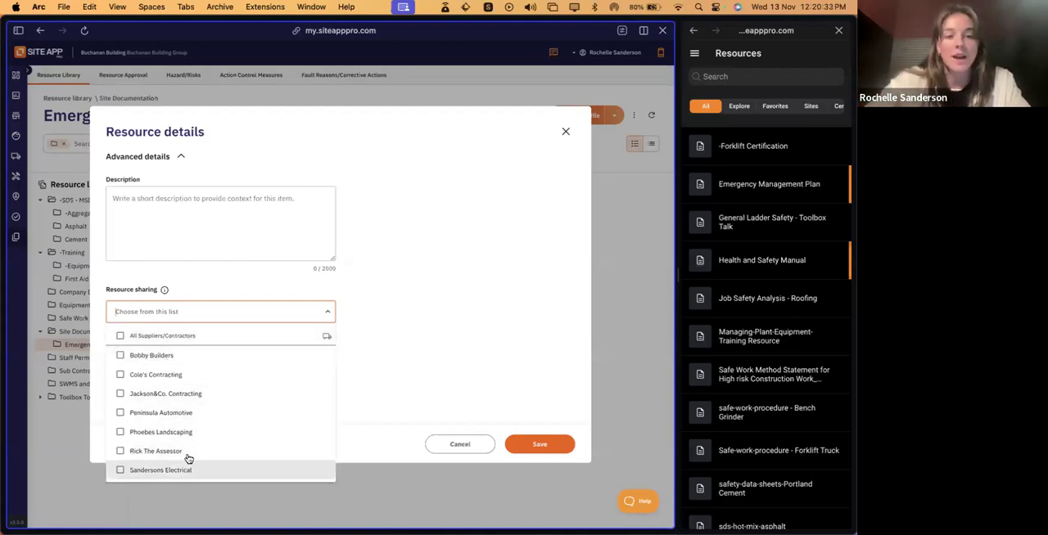
click(189, 378)
click(190, 394)
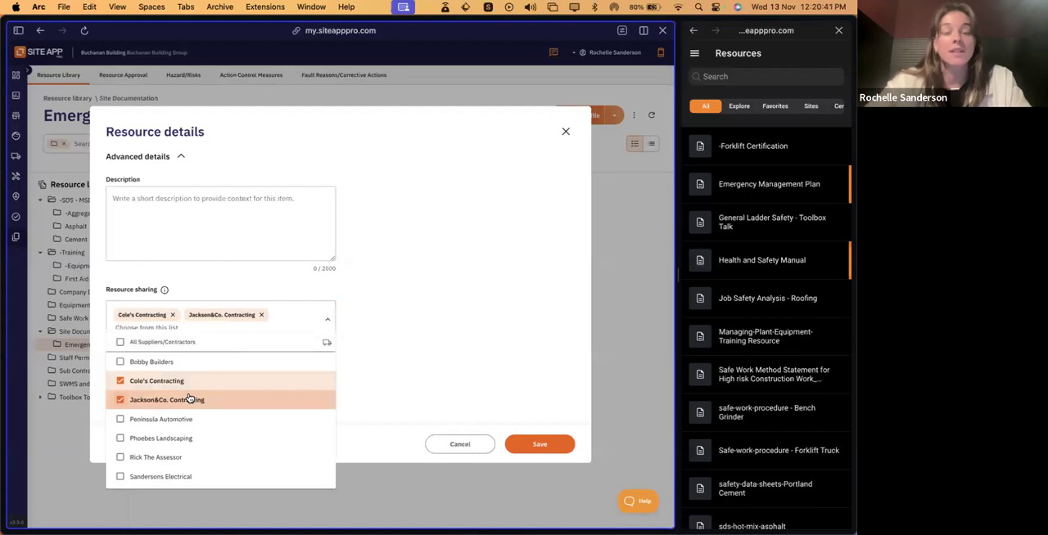
click(120, 342)
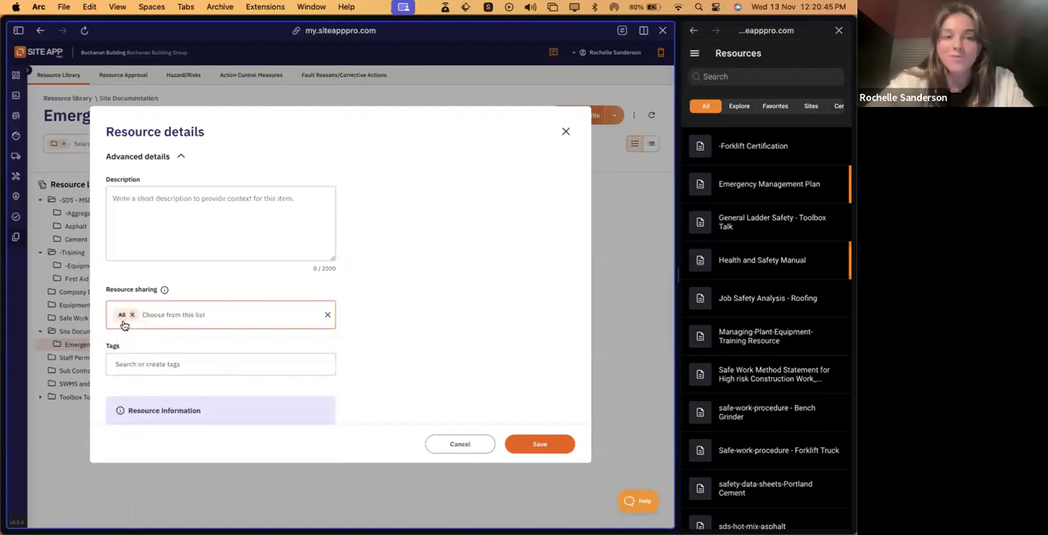
- Check the available tags without adding one, and save the Emergency Plan resource
scroll(263, 352, down, 2)
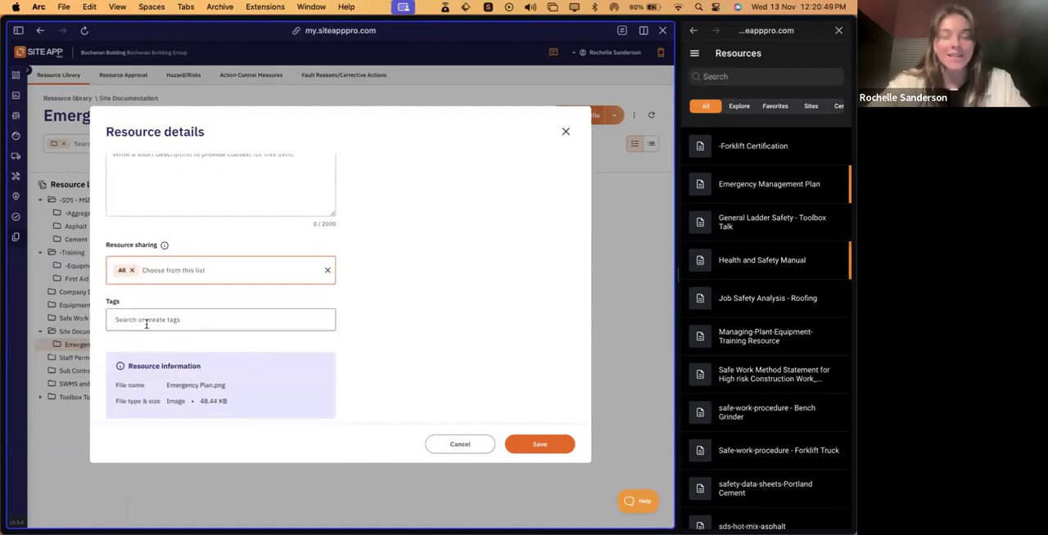
click(217, 320)
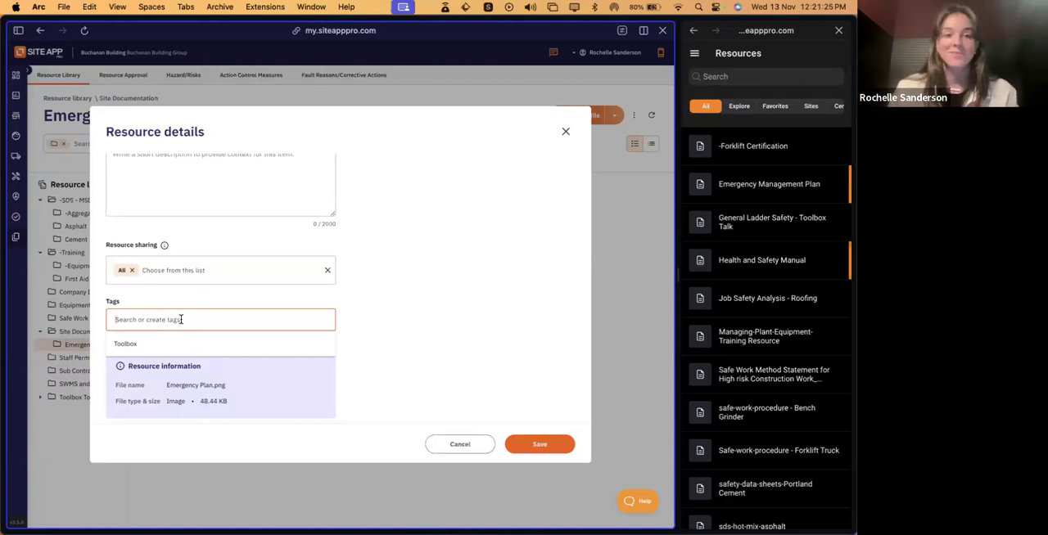
click(360, 321)
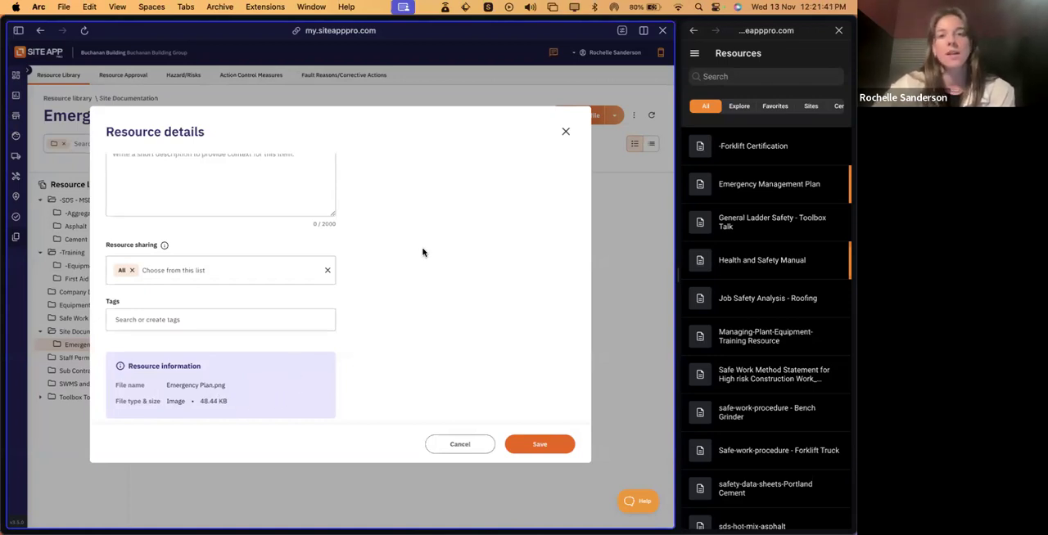
scroll(423, 252, up, 2)
scroll(423, 252, up, 5)
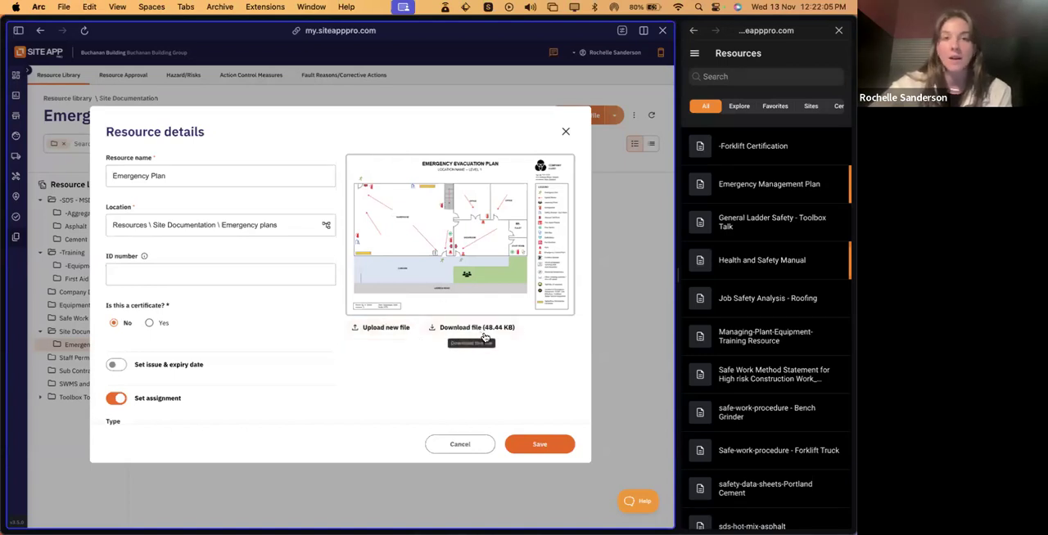
click(554, 449)
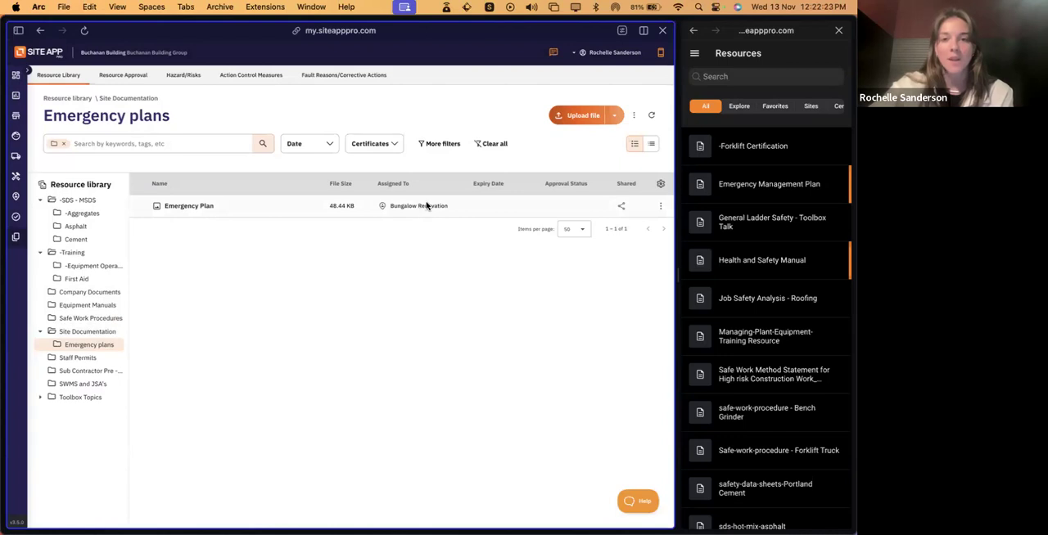
- Examine the actions offered for the Emergency Plan file and the blank form for adding a certificate
click(659, 206)
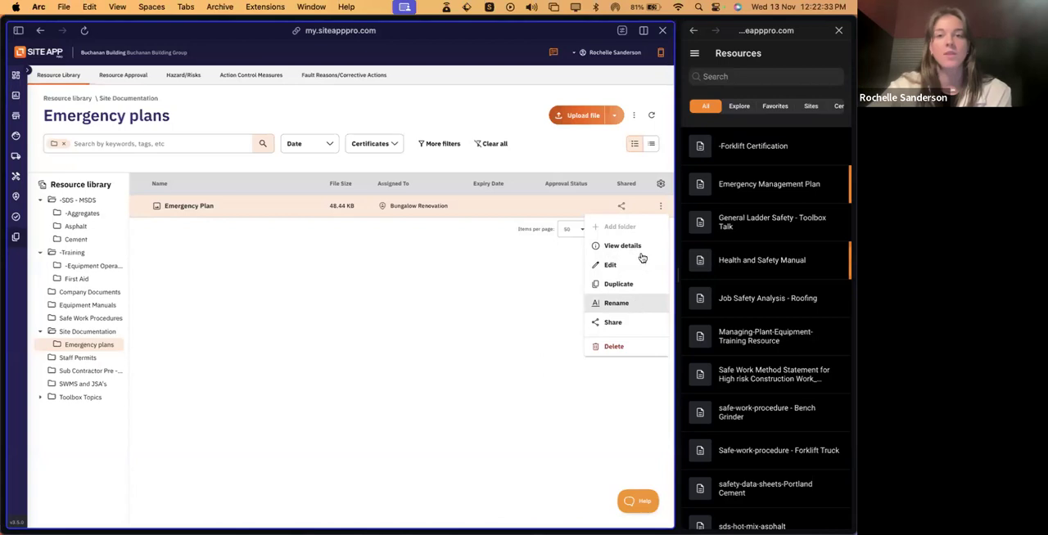
click(436, 326)
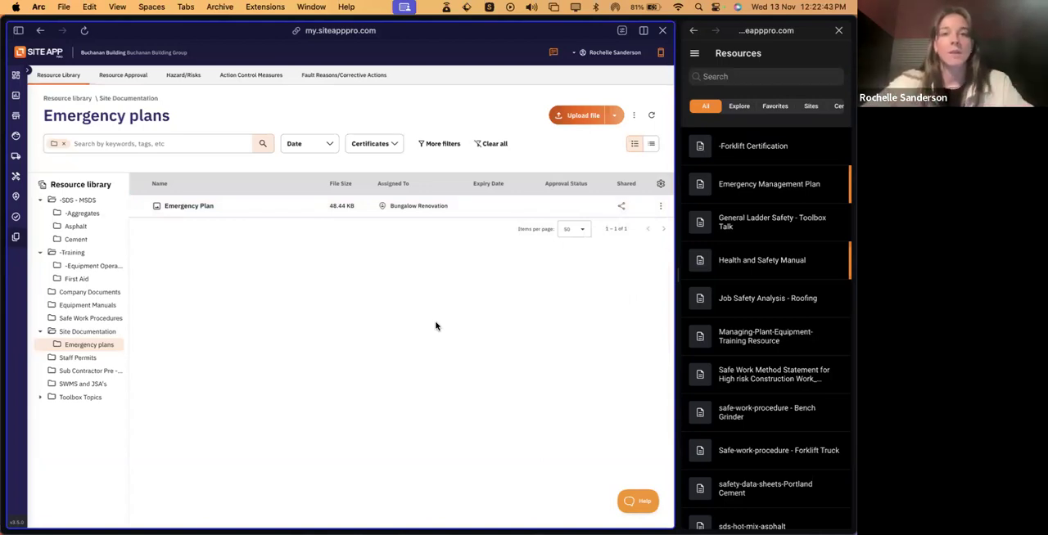
click(617, 117)
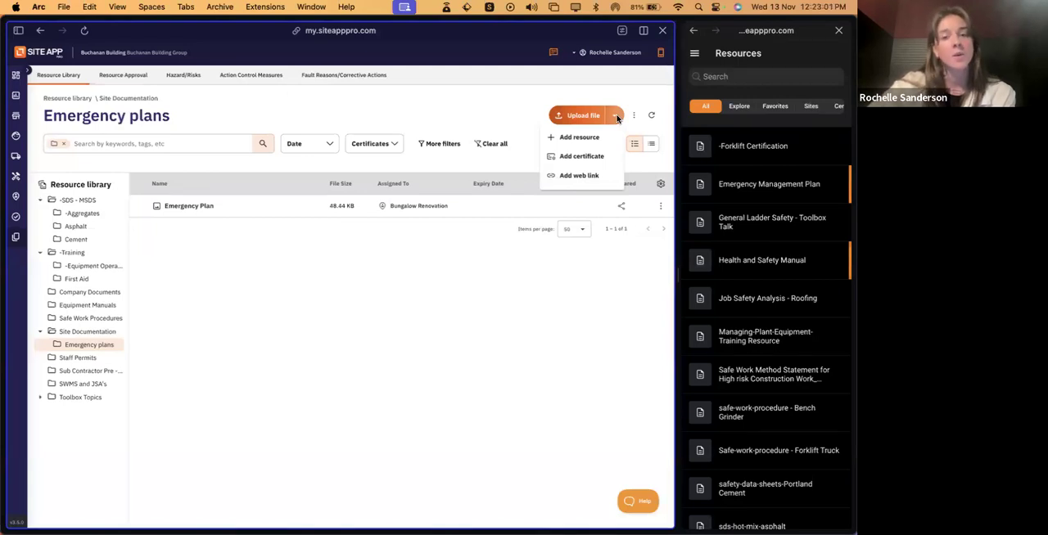
click(603, 165)
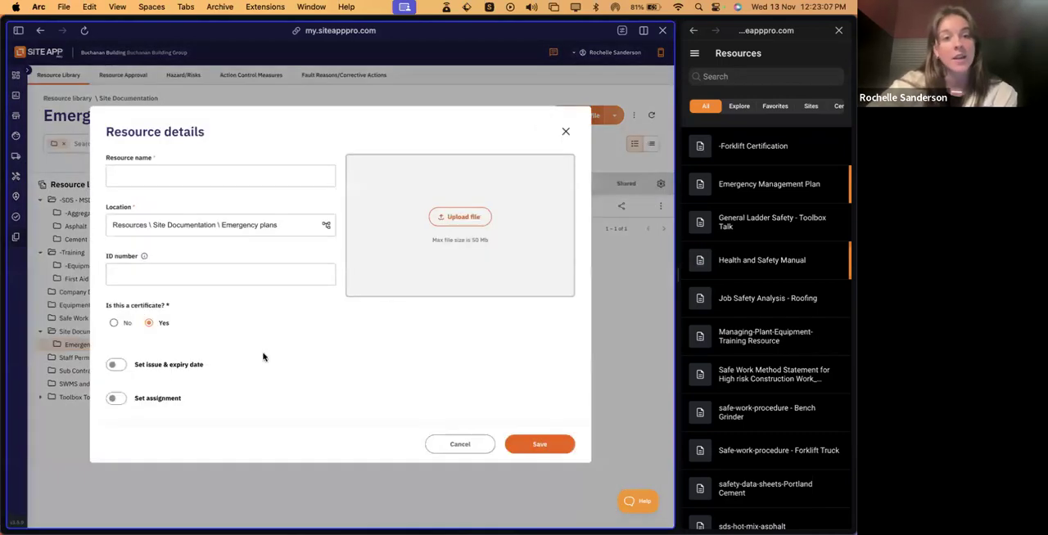
click(150, 325)
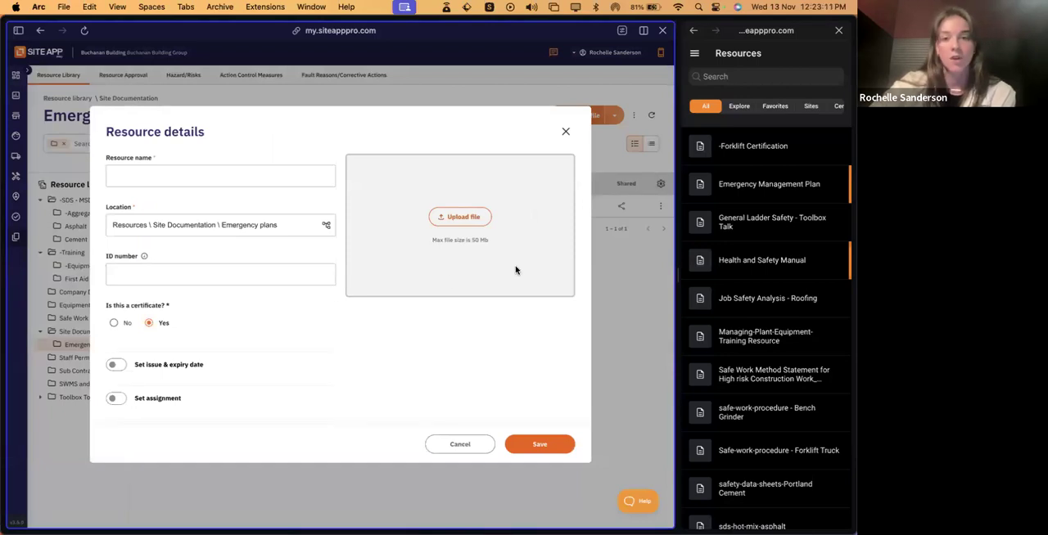
click(566, 133)
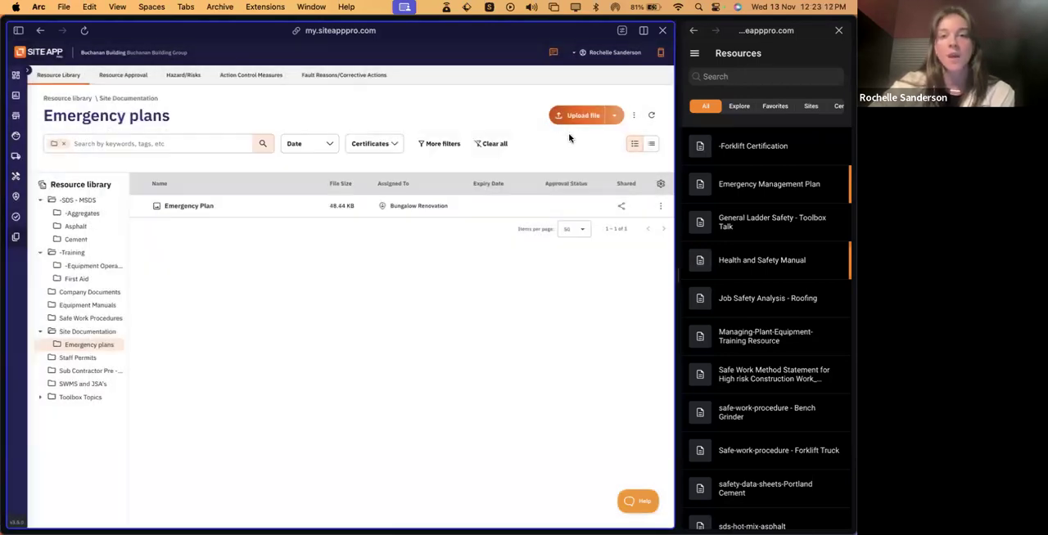
- Examine the blank form for adding a web link to the Emergency plans folder, and close it without saving
click(615, 116)
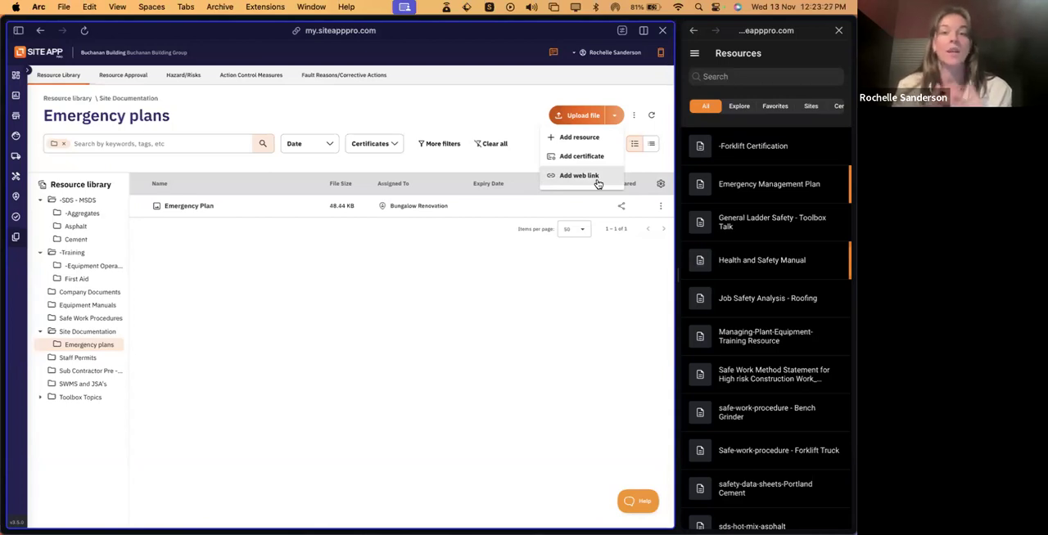
click(597, 177)
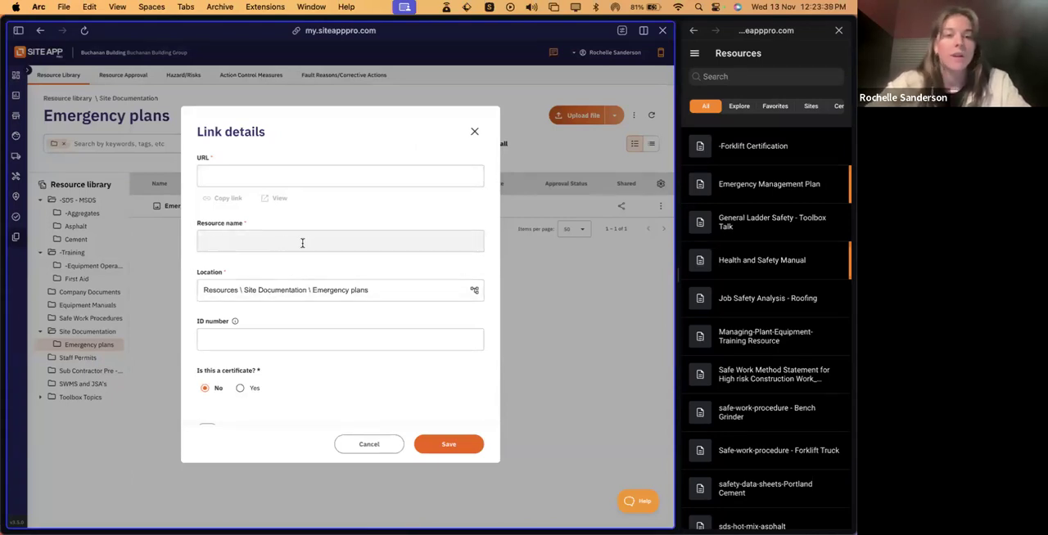
scroll(272, 289, down, 3)
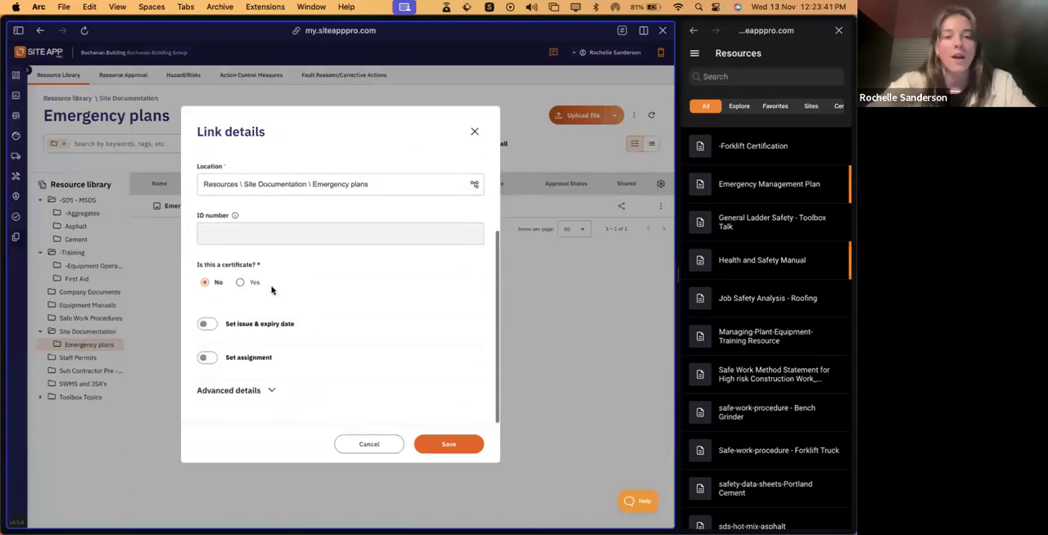
scroll(300, 368, up, 3)
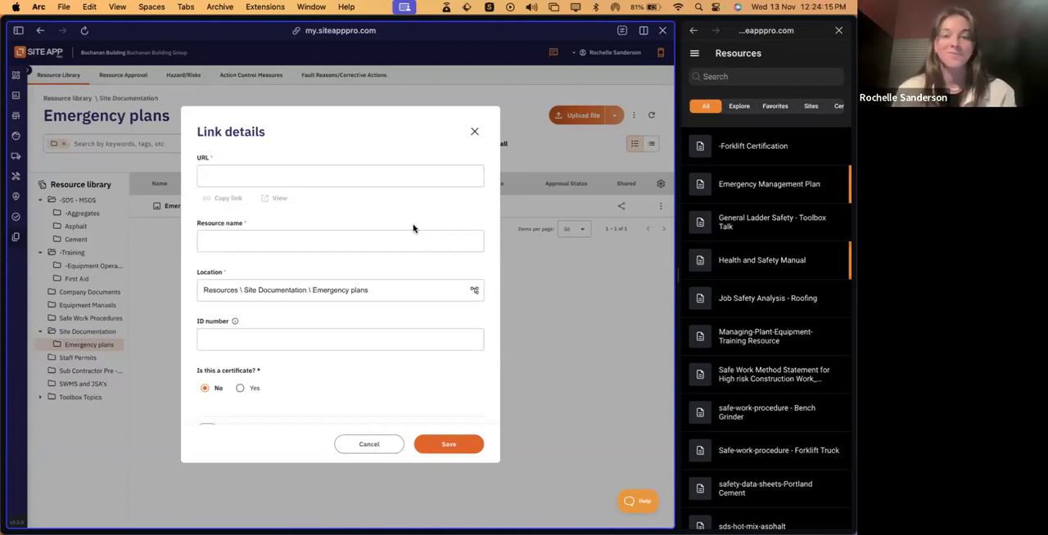
click(474, 131)
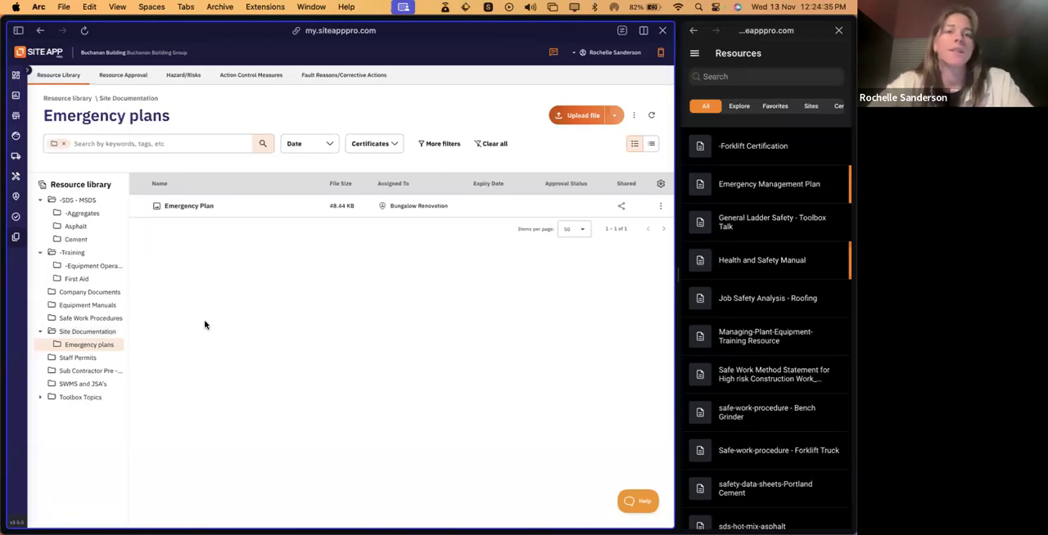
- Look through the Asphalt and Cement subfolders of the -SDS - MSDS folder
click(80, 201)
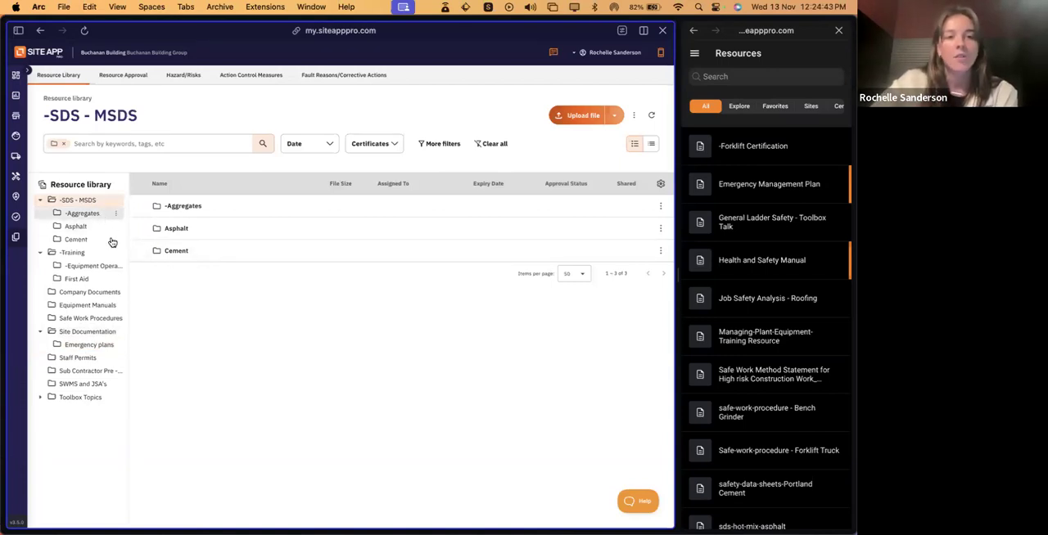
click(213, 230)
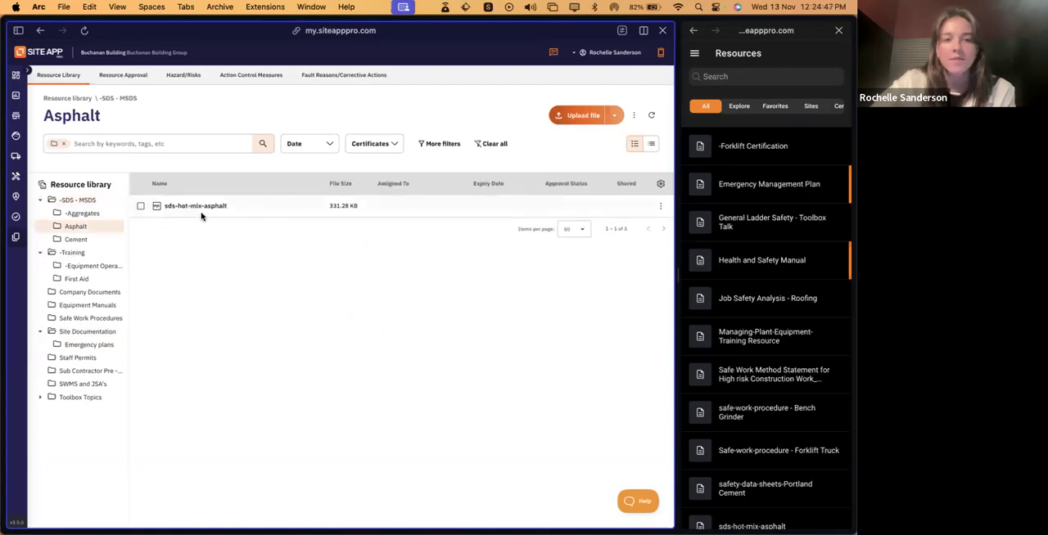
click(75, 239)
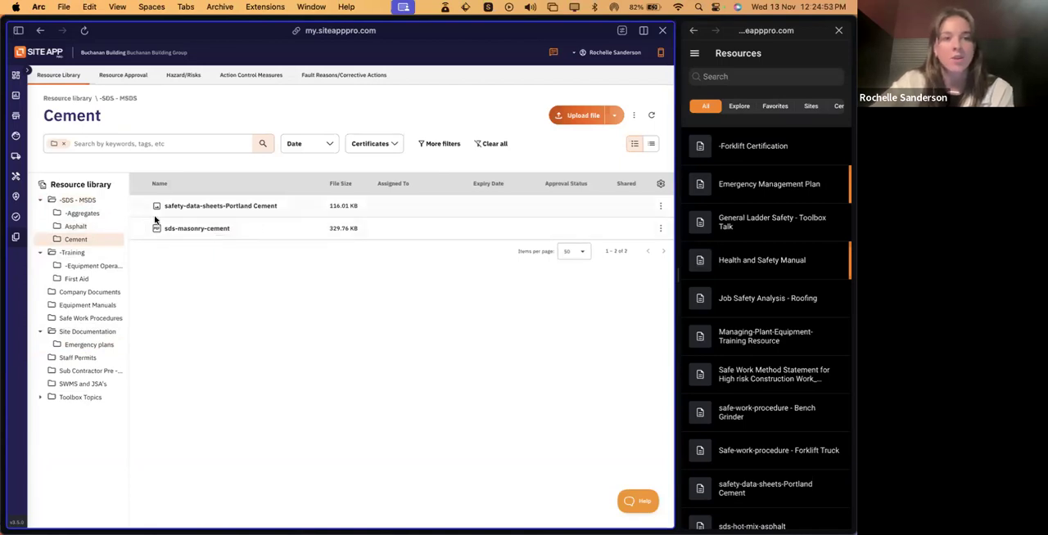
- Upload the four PDF data sheets from the local SDS/MSDS* > Aggregates*bulk folder to the -Aggregates library folder
click(83, 214)
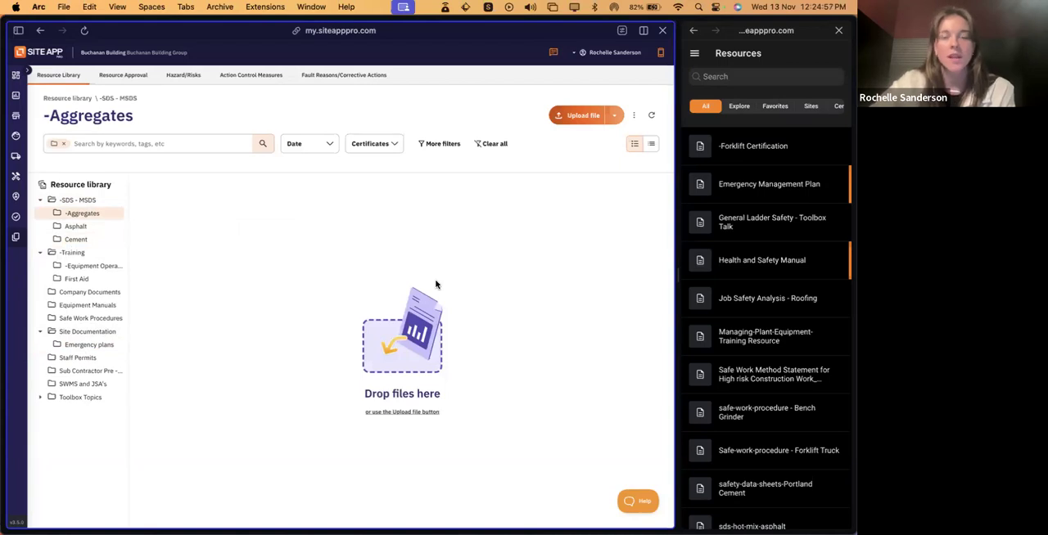
click(581, 117)
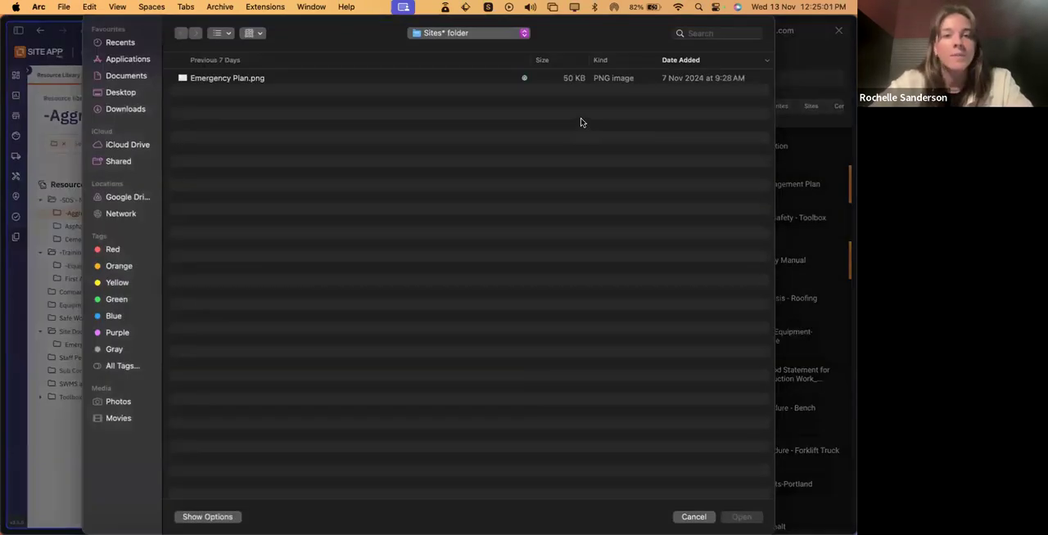
click(495, 34)
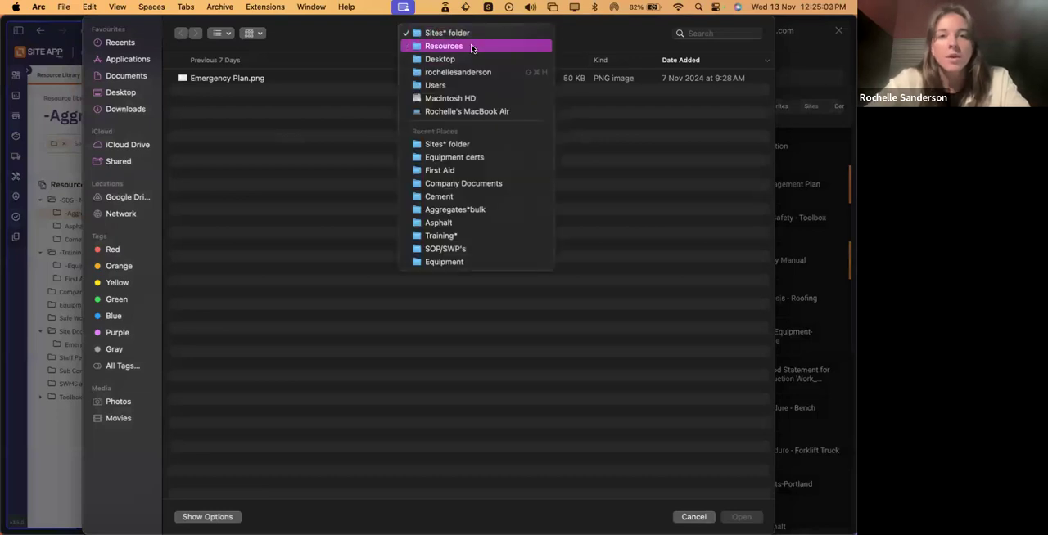
click(473, 45)
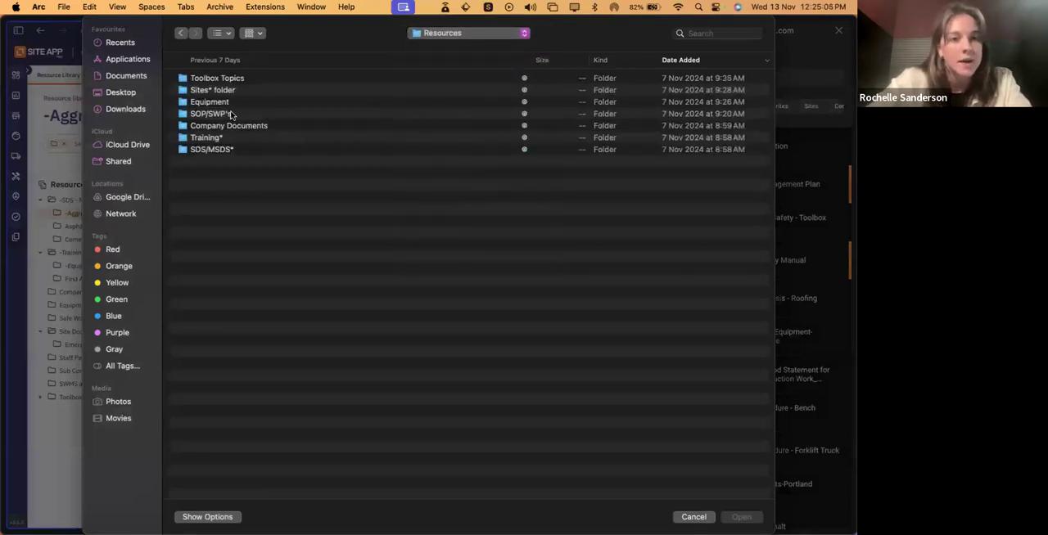
double_click(229, 152)
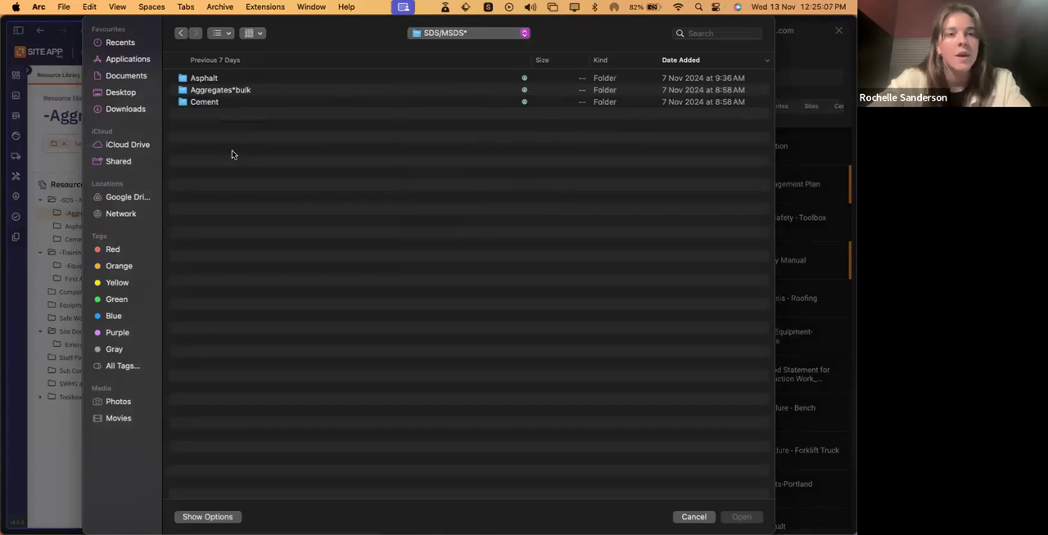
double_click(257, 91)
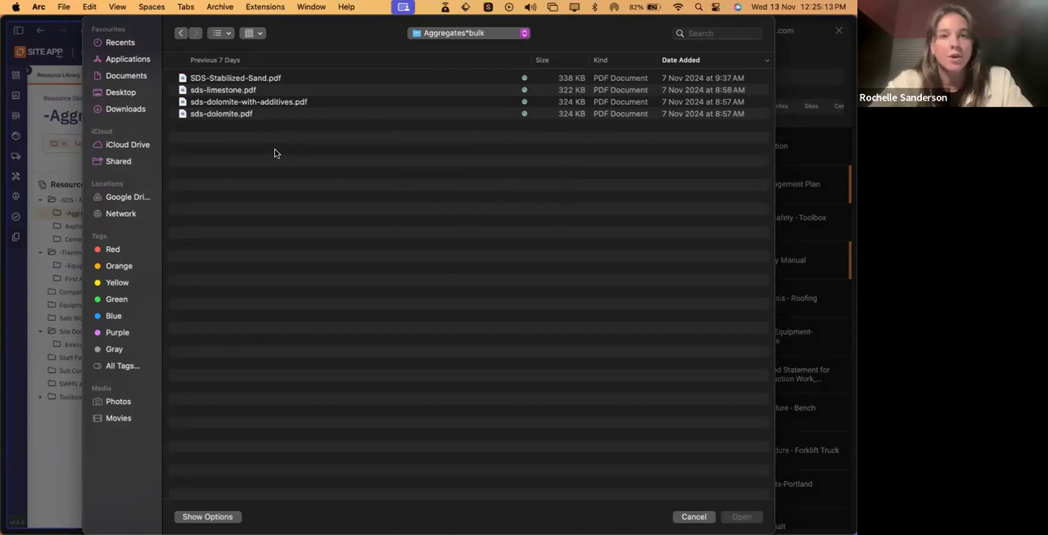
drag(276, 148, 247, 80)
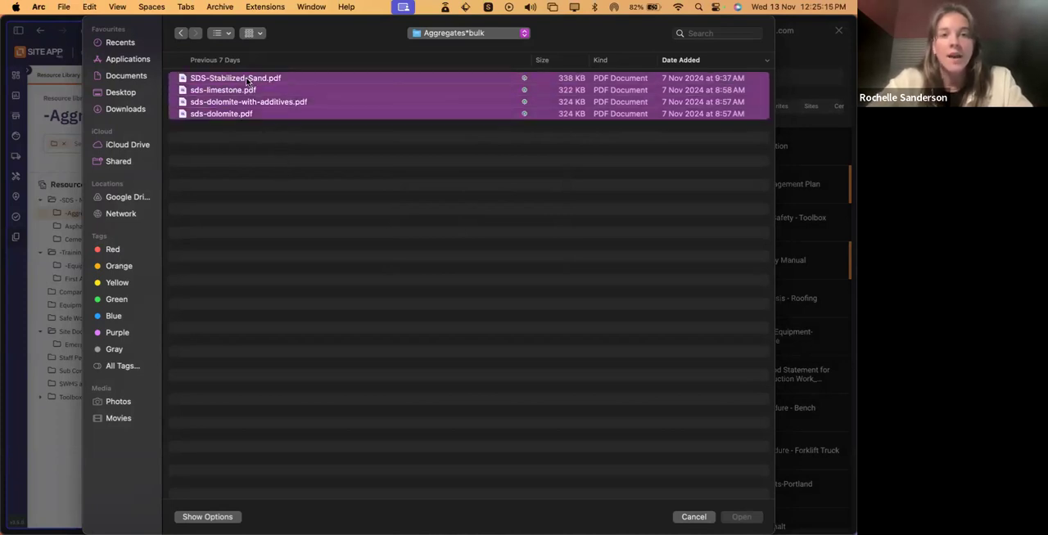
click(743, 518)
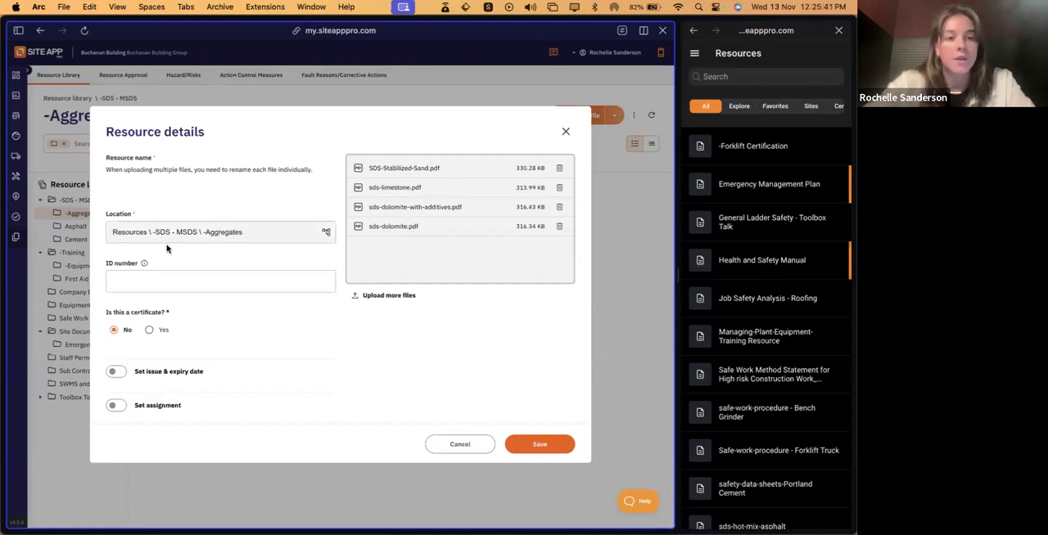
- Review the shared resource details for the four files and check the issue and expiry date fields, leaving them switched off
scroll(264, 263, down, 2)
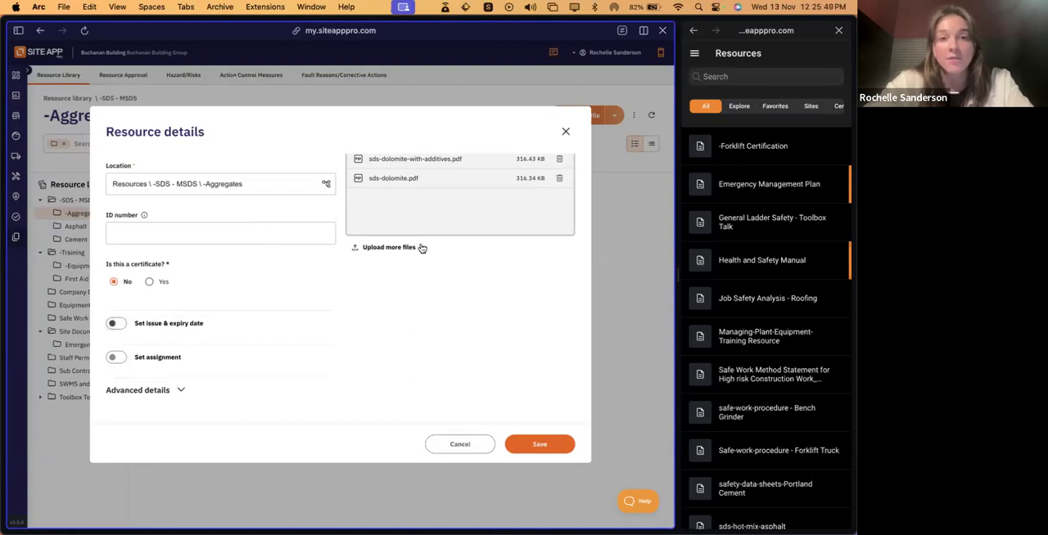
scroll(421, 246, up, 2)
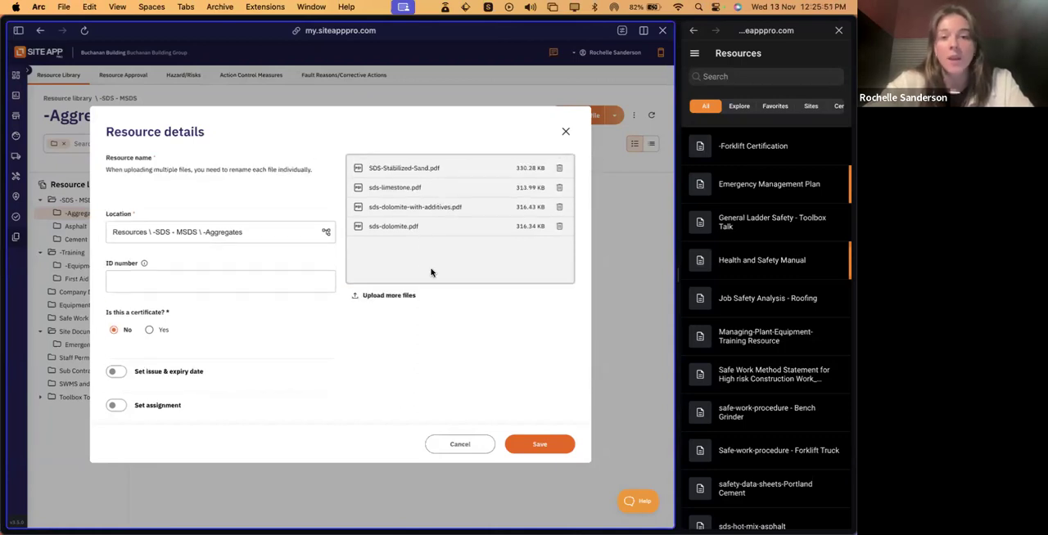
scroll(430, 271, down, 2)
click(113, 326)
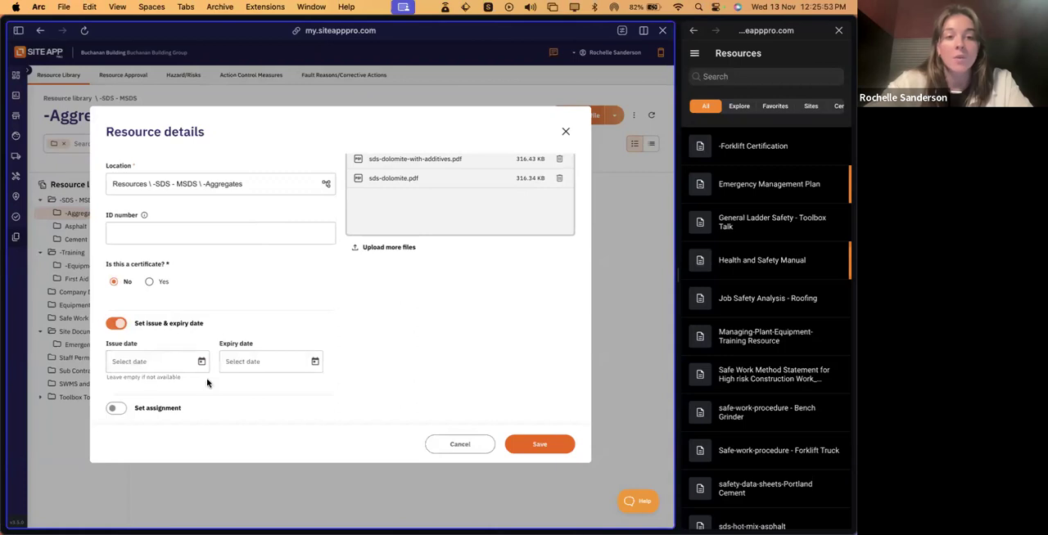
click(116, 325)
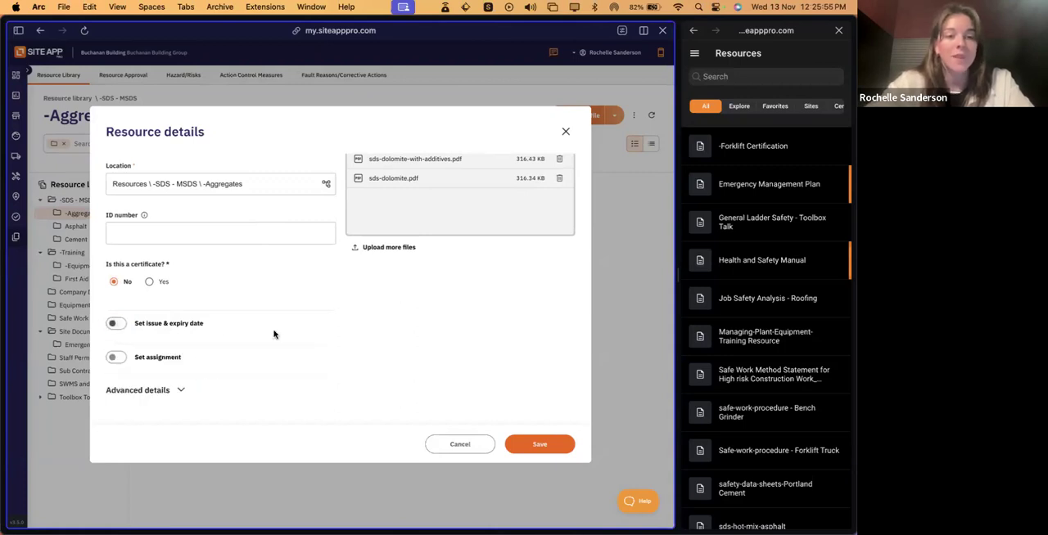
- Turn on assignment for the four uploaded files and set the assignment type to People
click(115, 357)
scroll(278, 343, down, 2)
scroll(278, 343, down, 3)
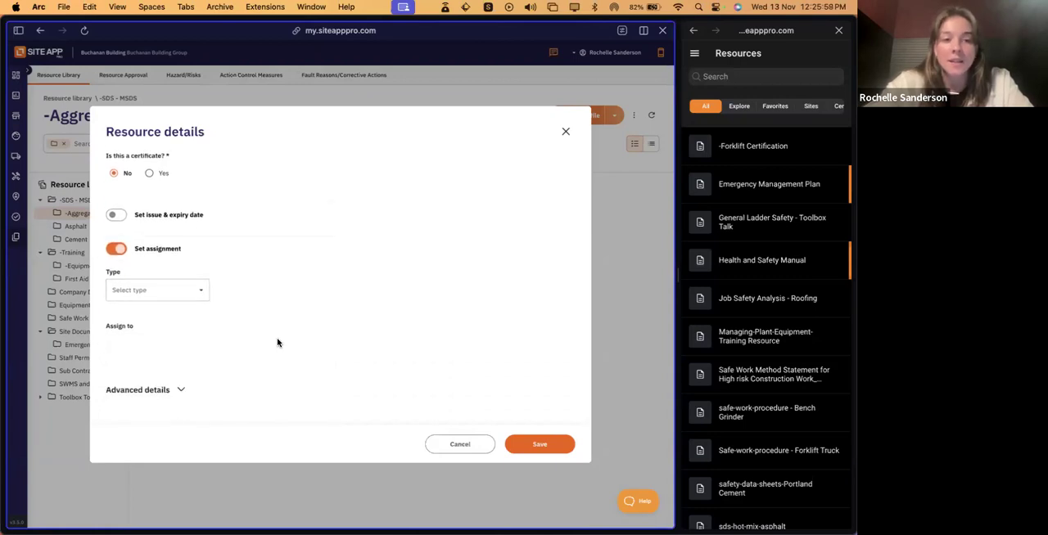
scroll(410, 237, up, 6)
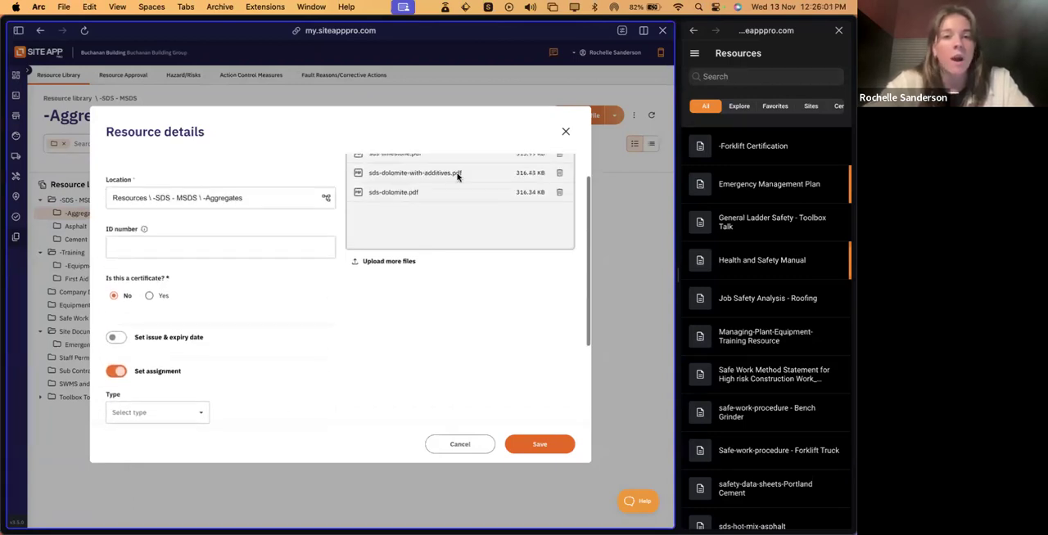
scroll(454, 175, up, 2)
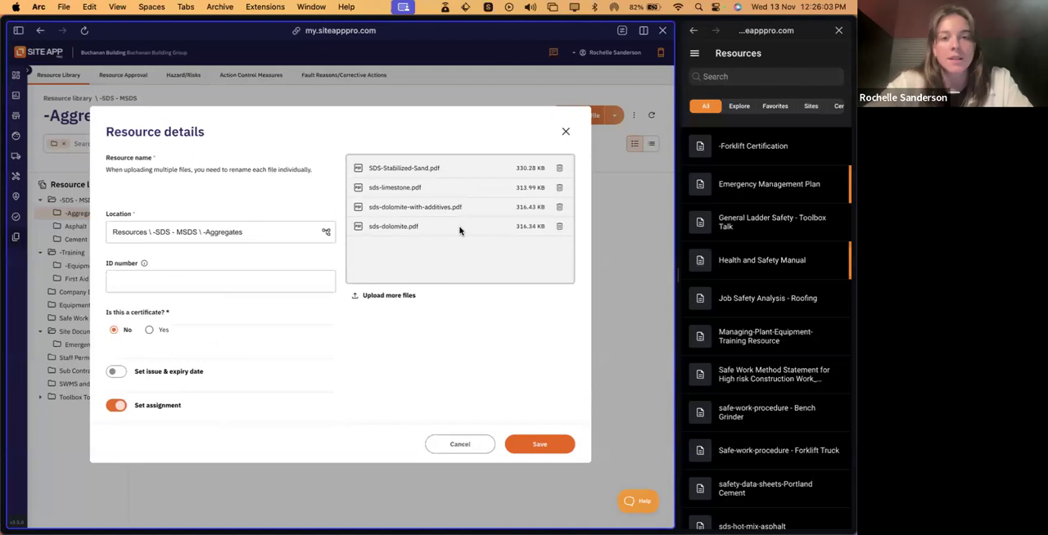
scroll(459, 230, down, 8)
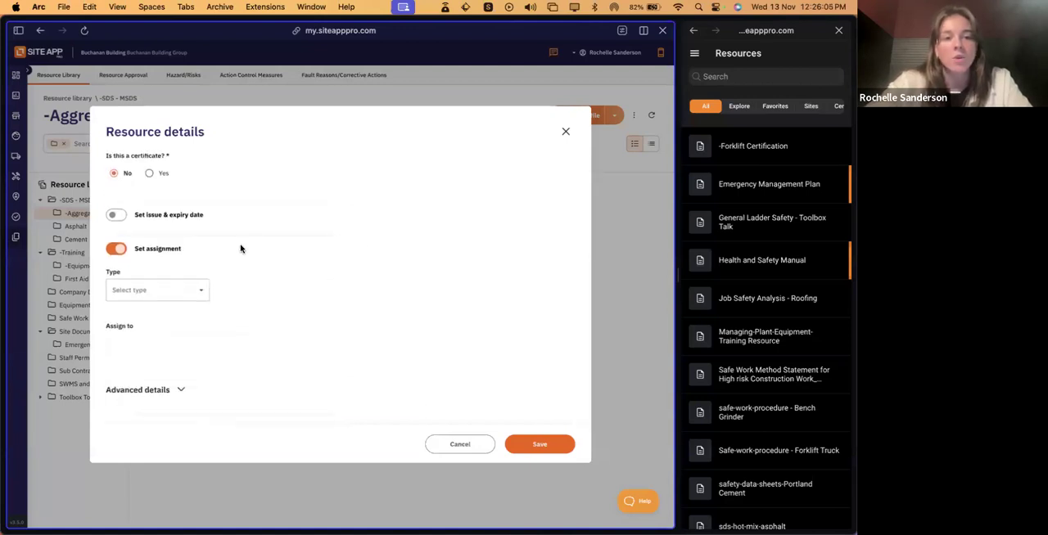
click(180, 290)
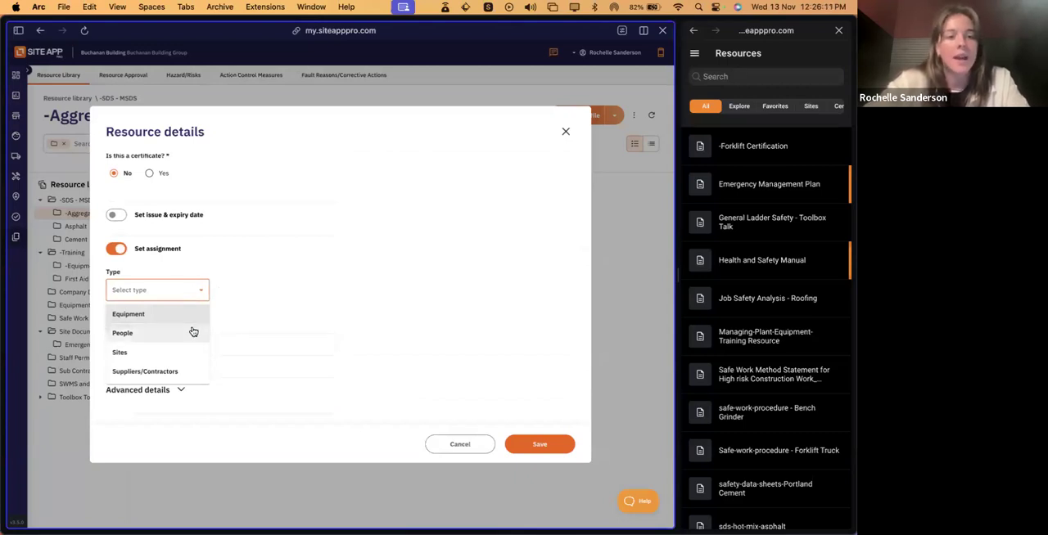
click(156, 334)
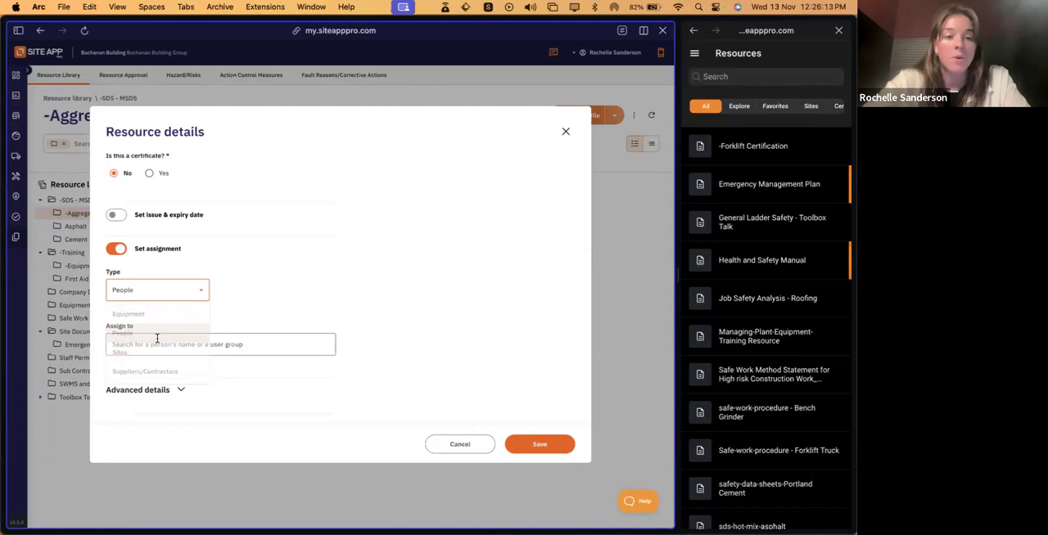
- Look through the people and user groups offered as assignees for the four files, without choosing any
click(262, 345)
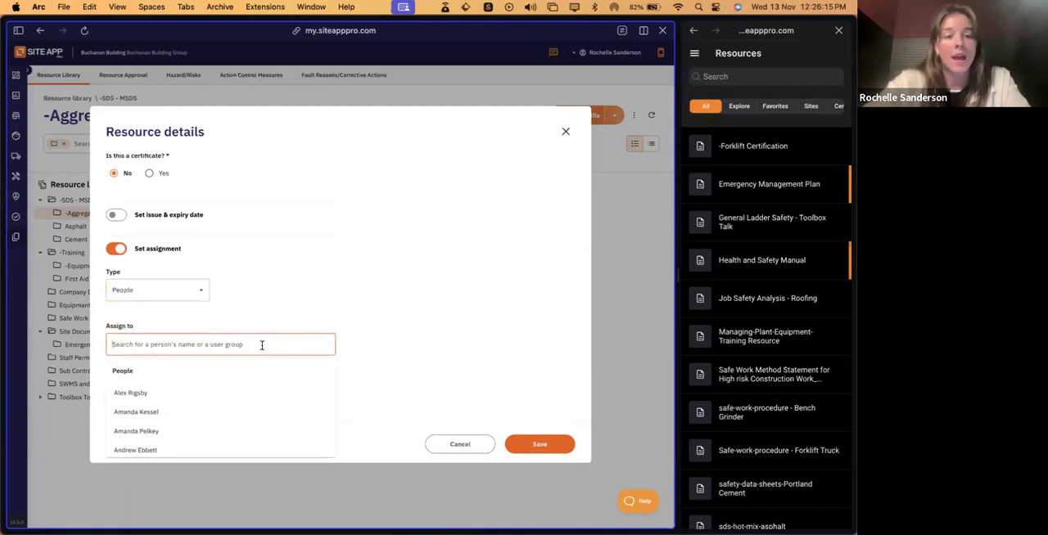
scroll(211, 438, down, 3)
scroll(189, 441, down, 1)
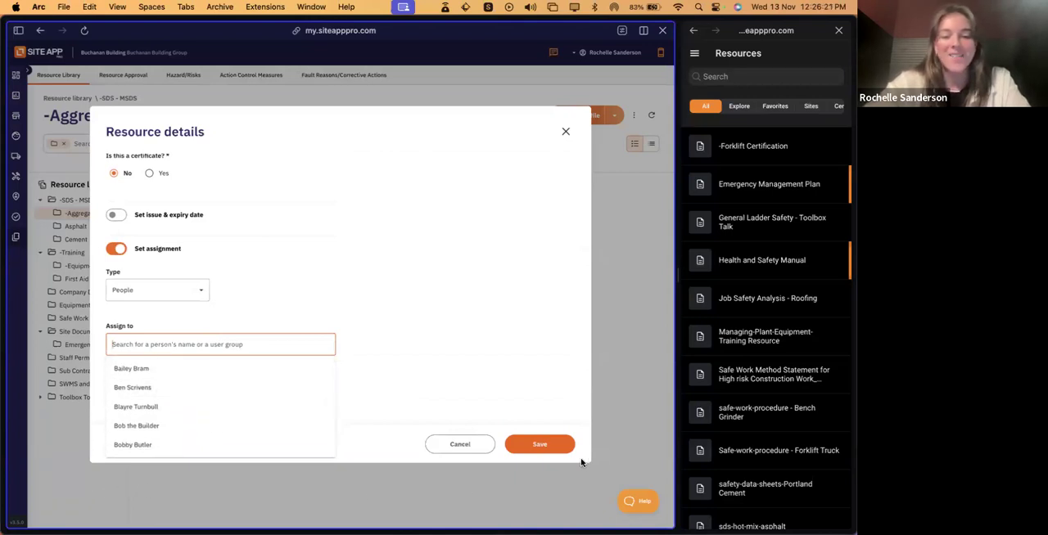
scroll(215, 419, down, 2)
scroll(215, 419, down, 10)
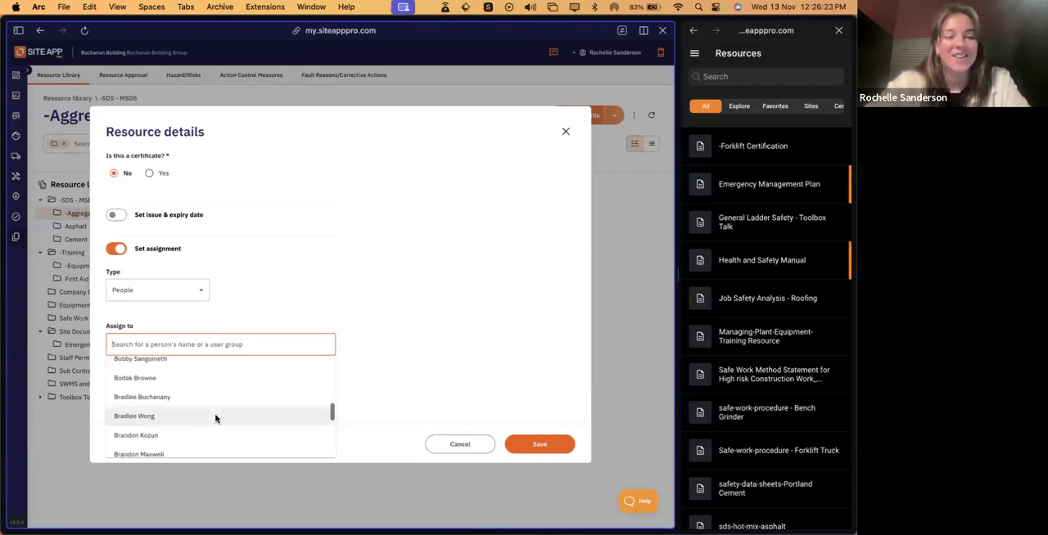
scroll(205, 417, up, 2)
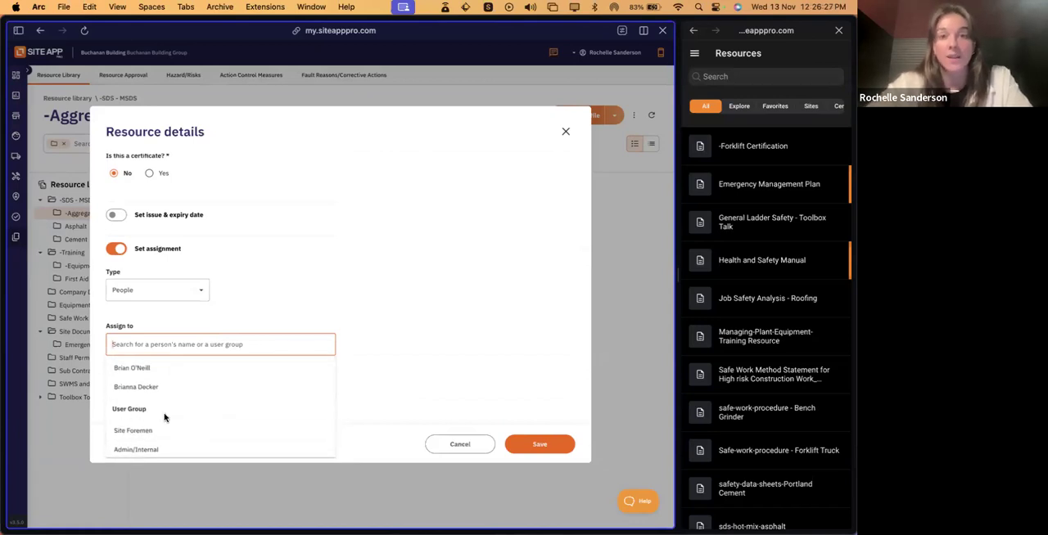
scroll(164, 417, down, 3)
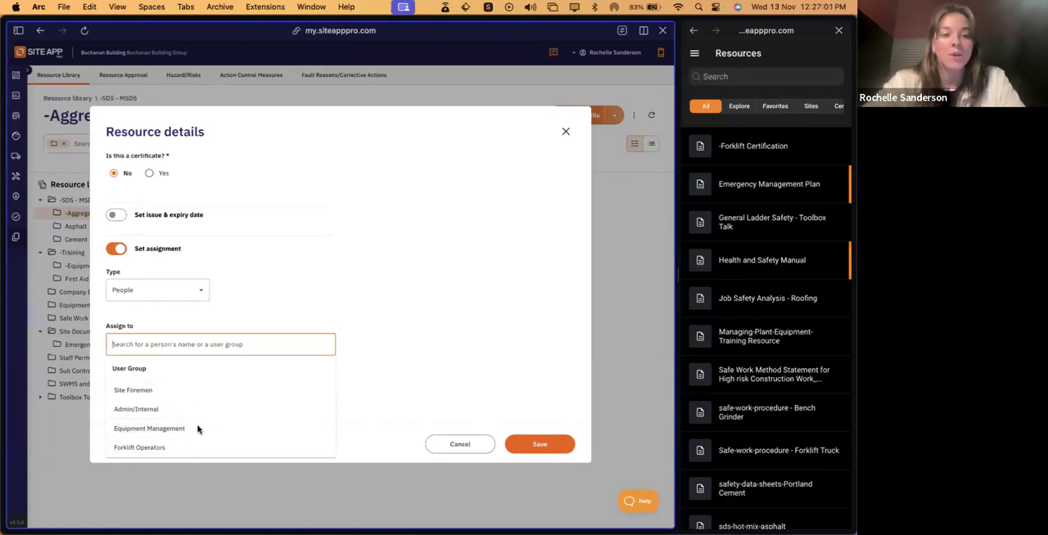
scroll(196, 430, down, 2)
scroll(177, 435, up, 2)
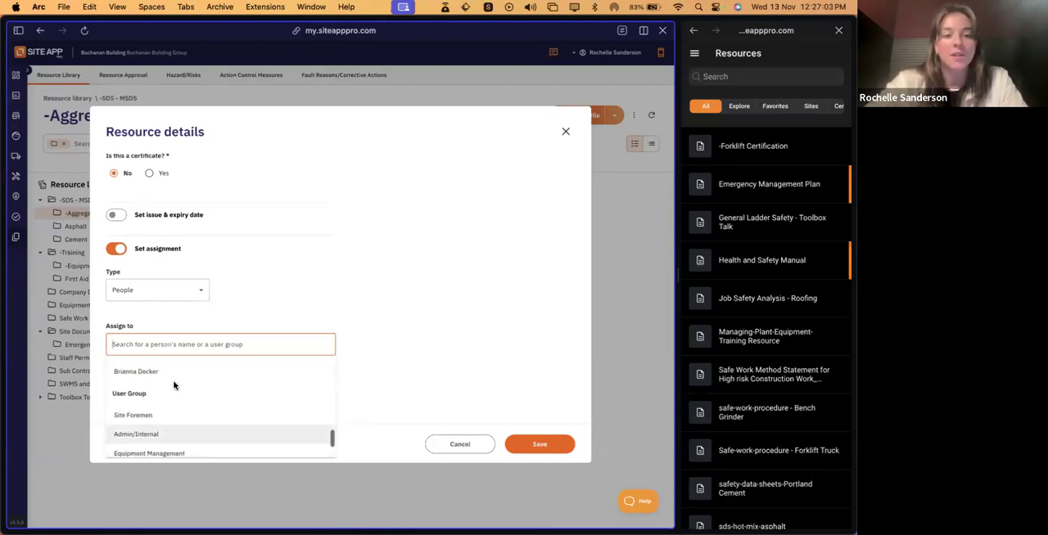
scroll(182, 449, down, 2)
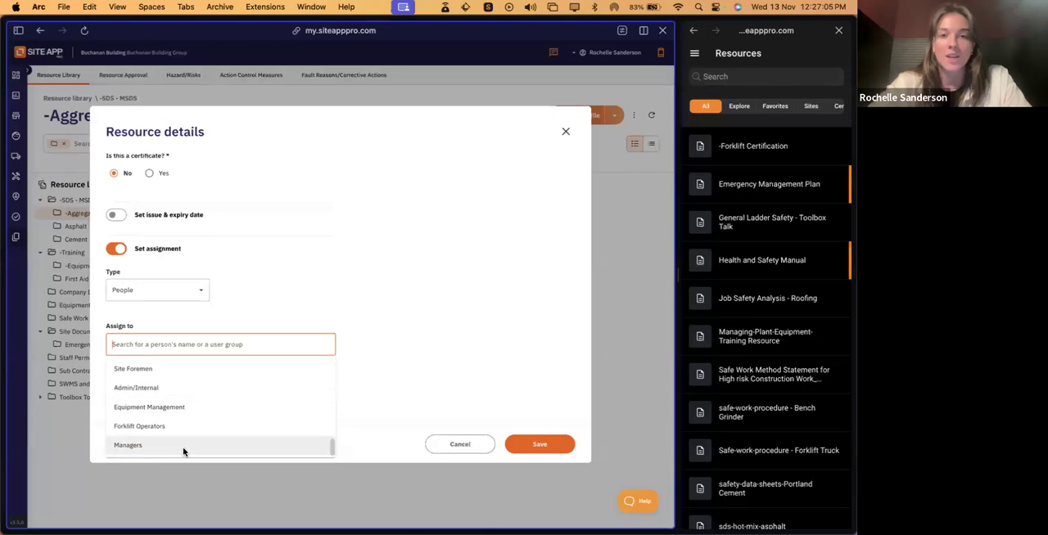
click(327, 325)
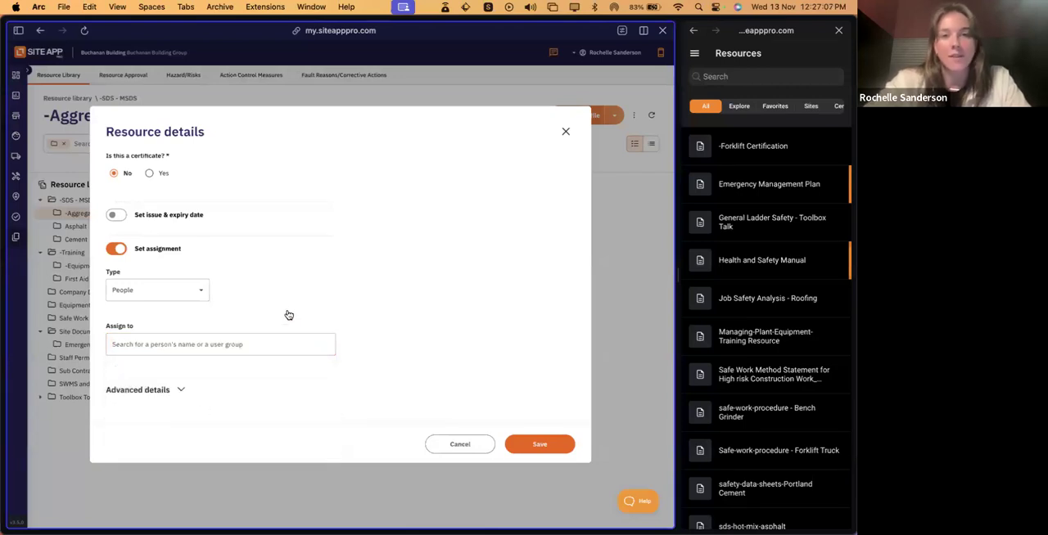
- Turn off assignment for the four files and save them to the -Aggregates folder
click(116, 248)
scroll(424, 283, up, 1)
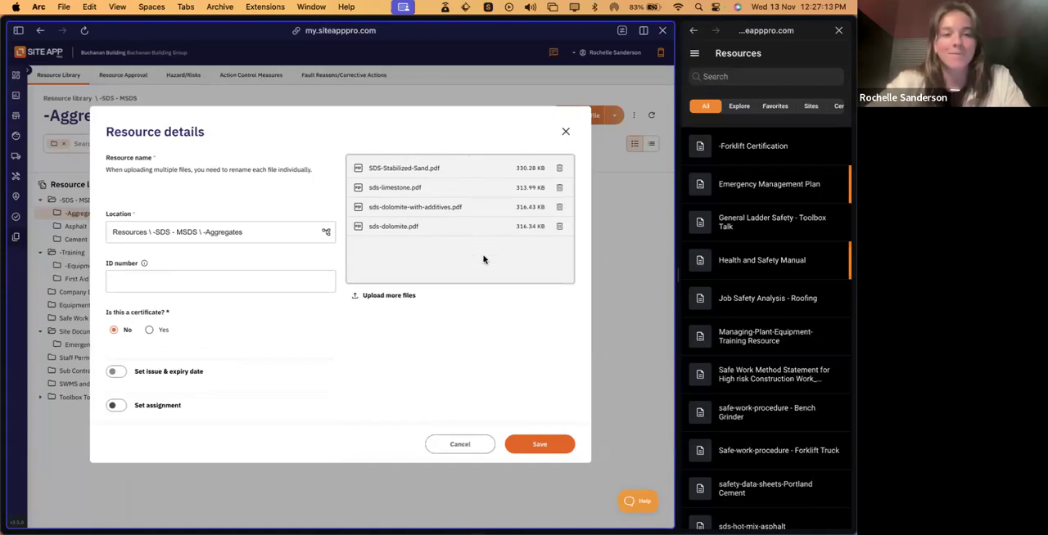
click(532, 446)
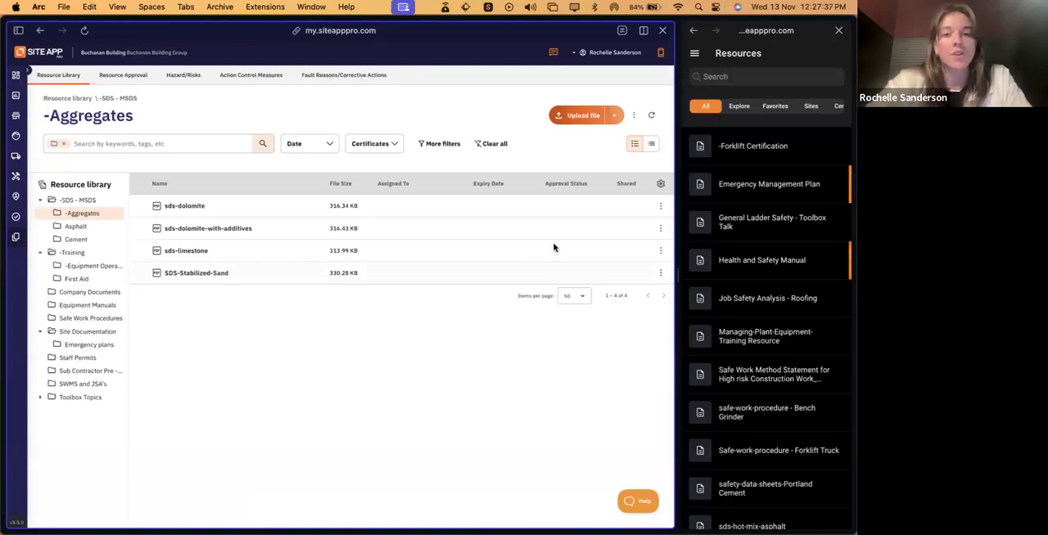
- Check the options for adding other kinds of items to the -Aggregates folder
click(614, 116)
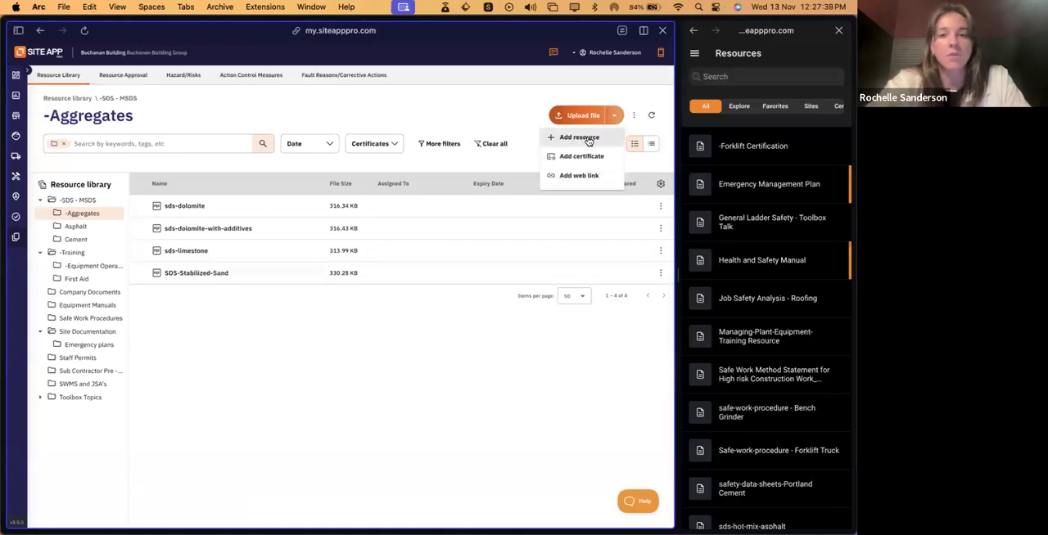
click(404, 322)
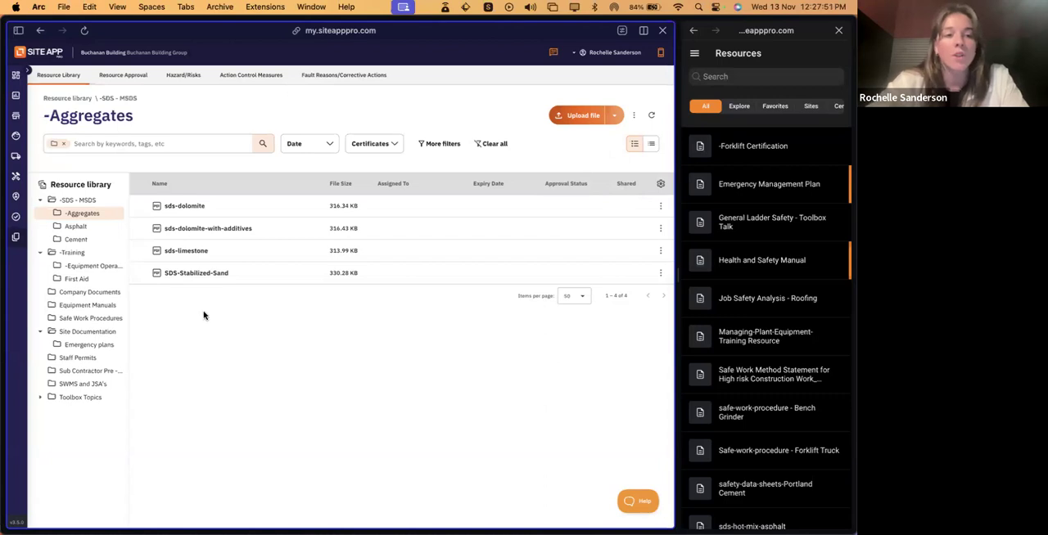
- Open -Forklift Certification in the -Equipment Operation Certs folder, turn on its assignment and set the type to People
click(84, 267)
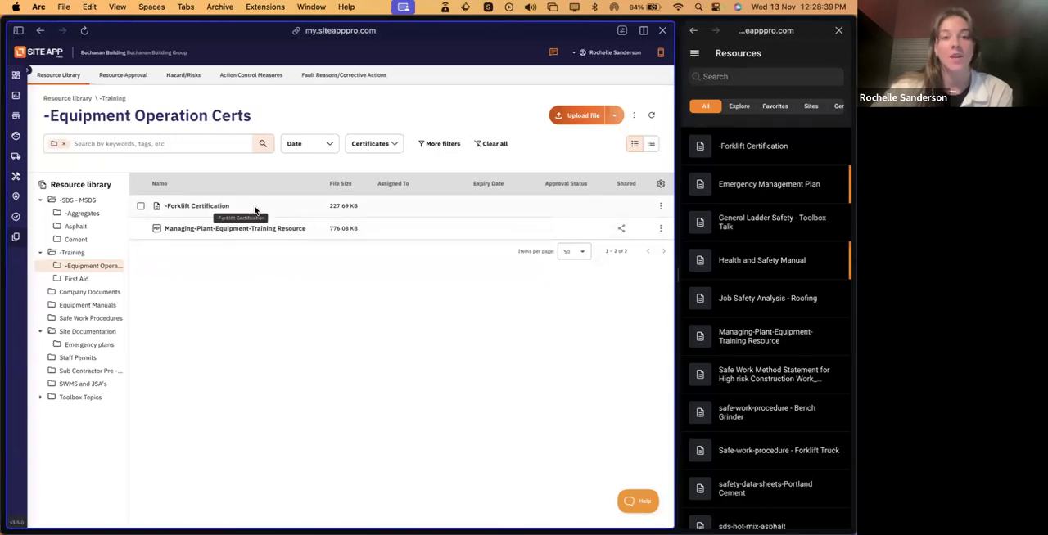
click(172, 205)
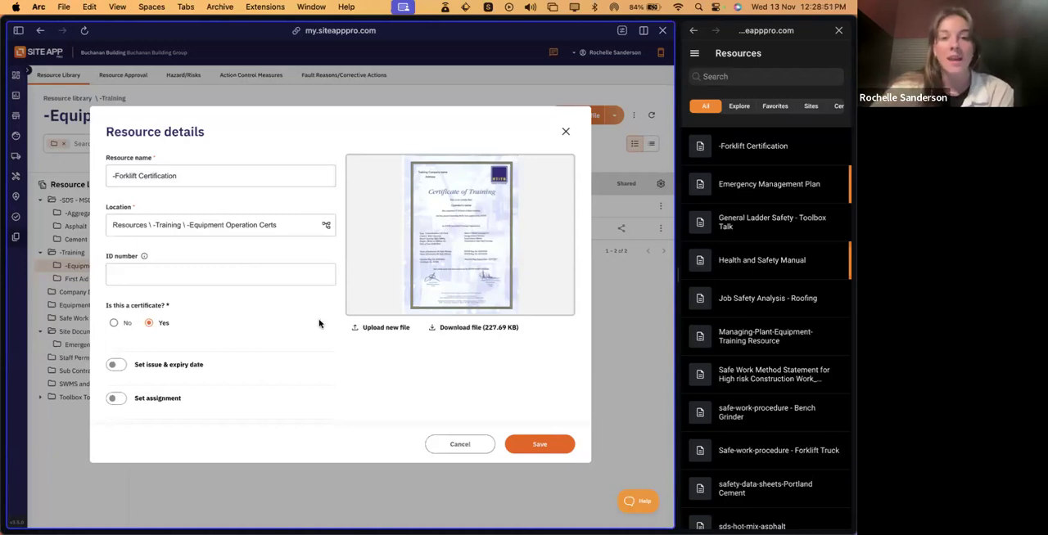
scroll(319, 325, down, 2)
click(115, 362)
scroll(112, 362, down, 2)
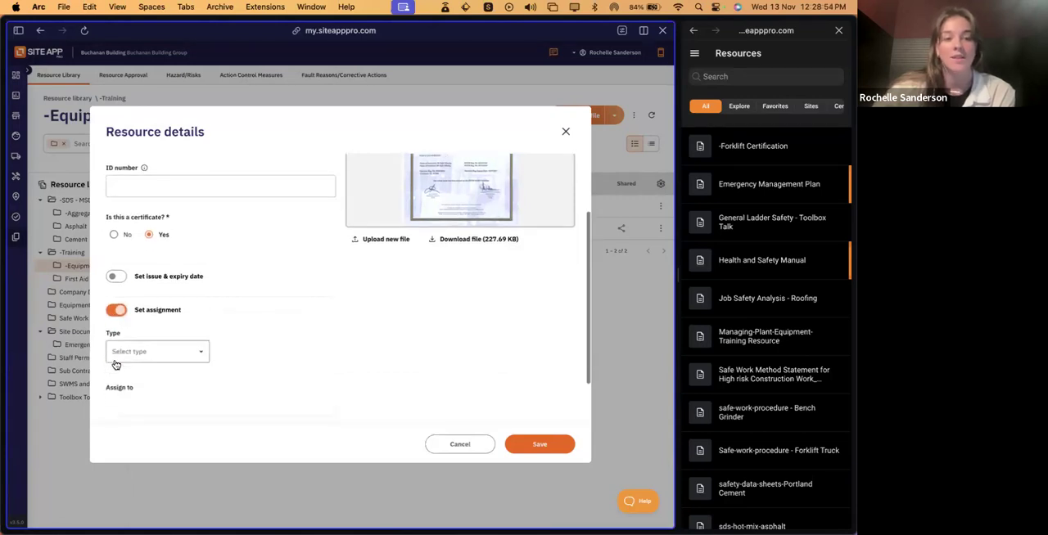
click(195, 357)
click(154, 398)
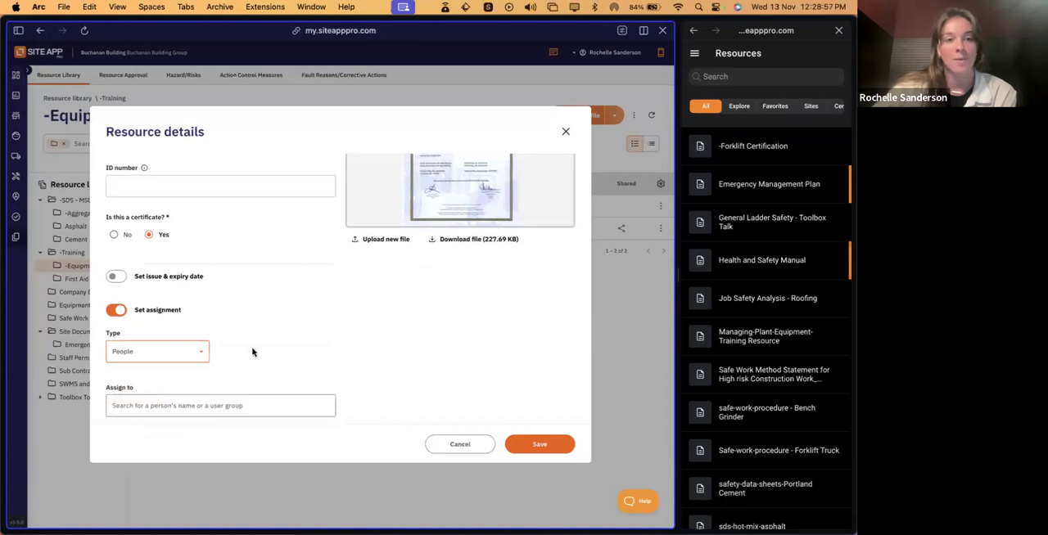
- Assign the -Forklift Certification resource to the Forklift Operators user group and save it
scroll(271, 343, down, 2)
click(229, 344)
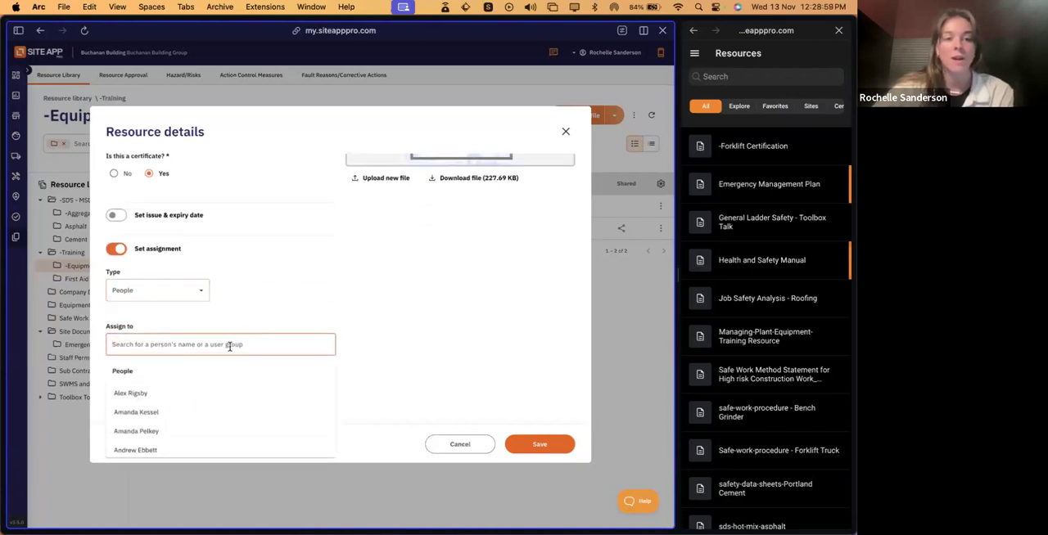
scroll(231, 415, down, 10)
scroll(231, 415, down, 3)
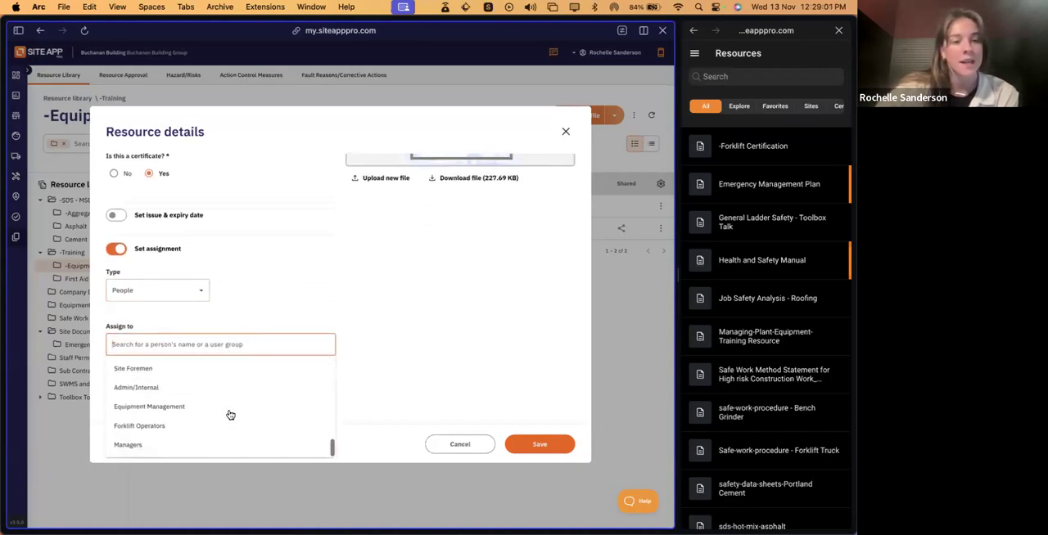
click(177, 429)
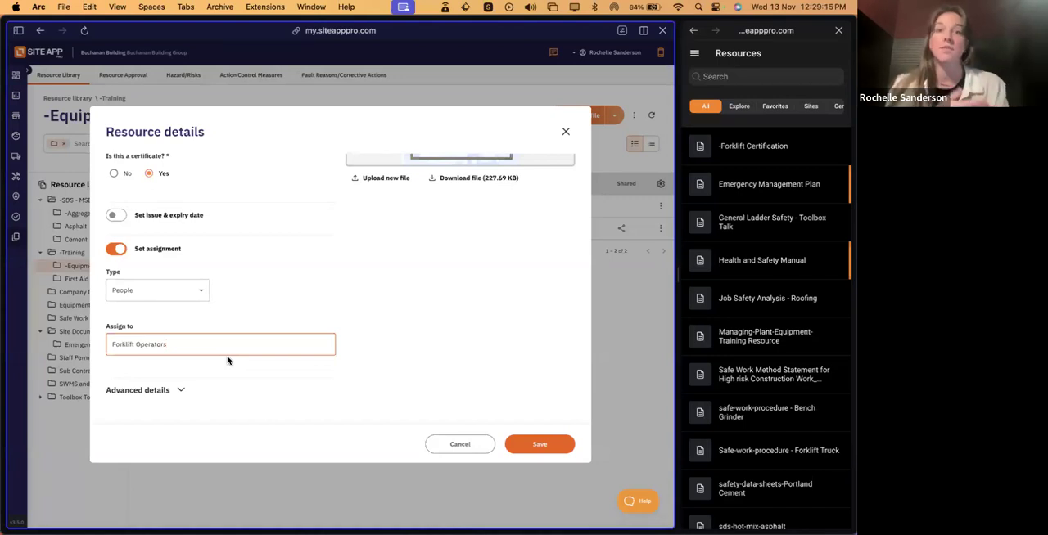
click(533, 446)
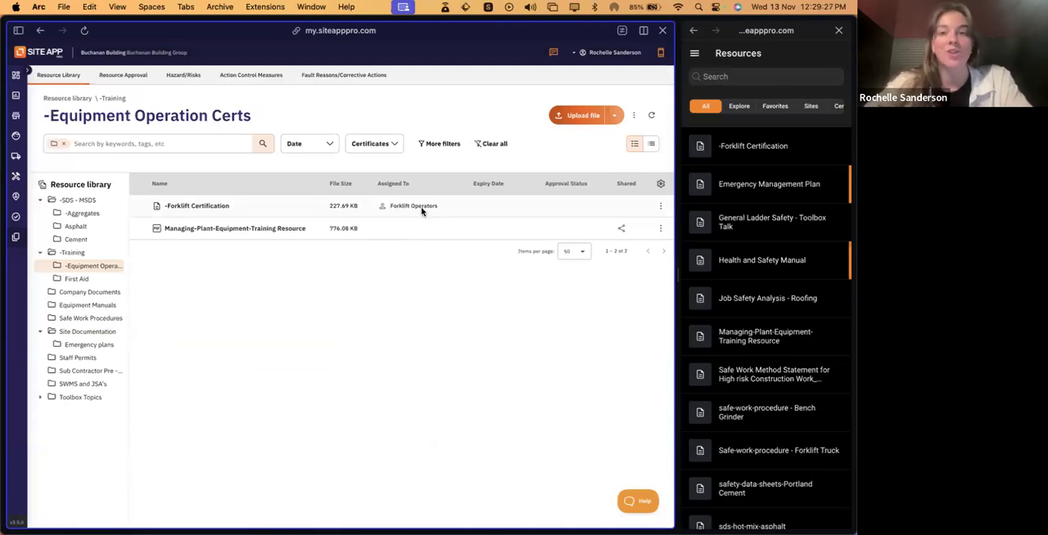
- Switch to the mobile app and check the Certificates and Explore categories of its Resources
click(695, 53)
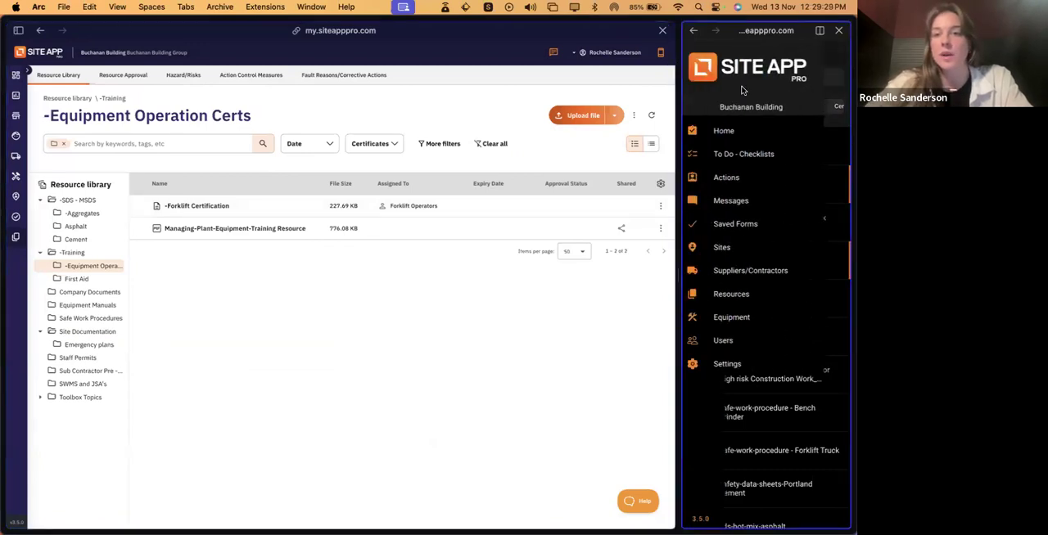
click(736, 132)
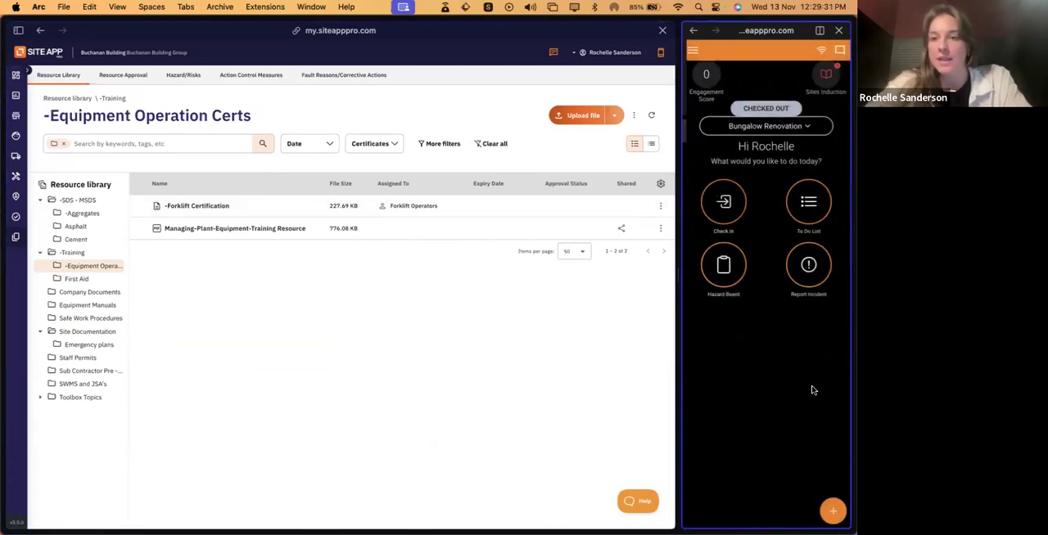
click(834, 512)
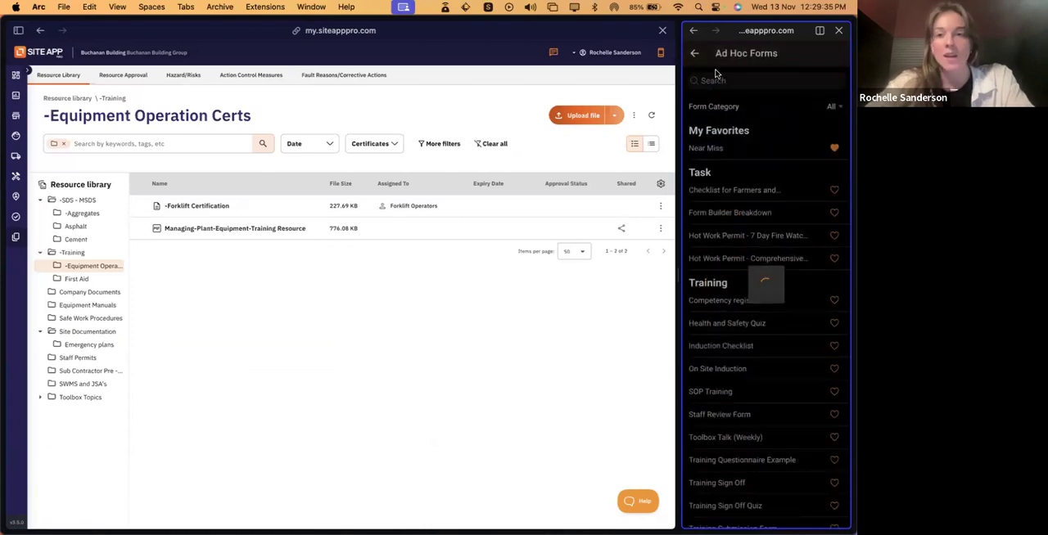
click(695, 55)
click(694, 54)
click(733, 293)
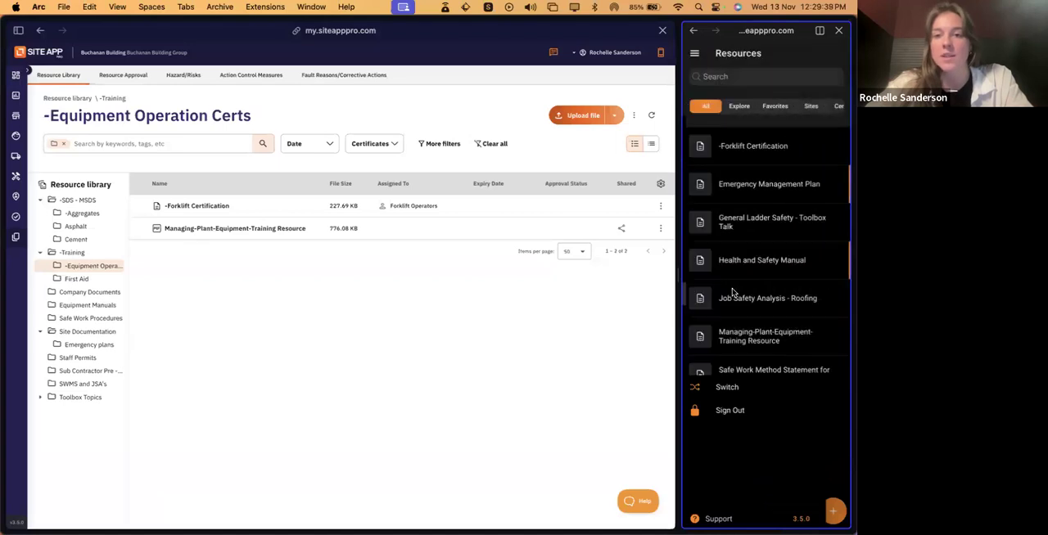
click(809, 106)
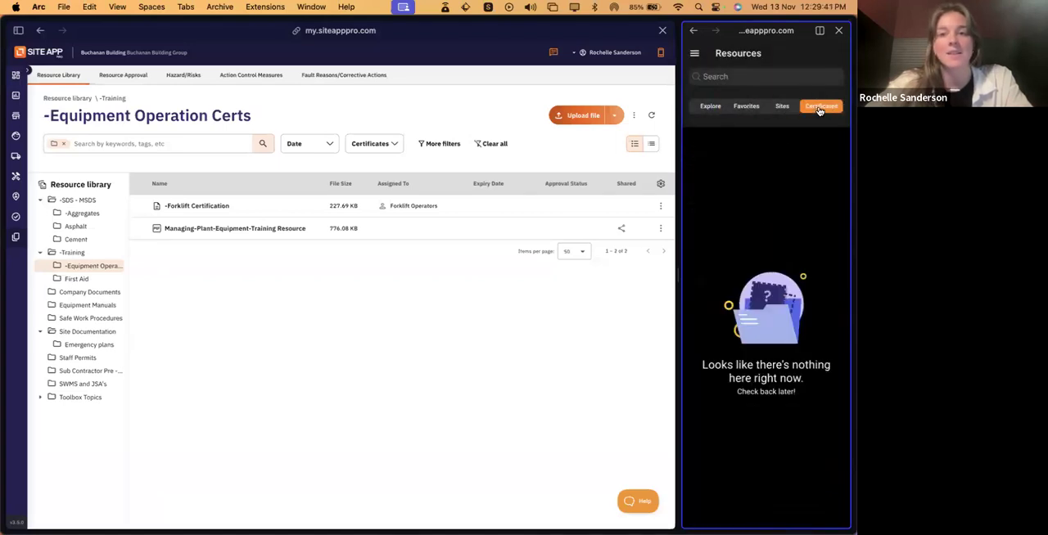
click(710, 106)
- Open the signed-in user's profile in the mobile Users list and view the details of the attached -Forklift Certification
click(694, 54)
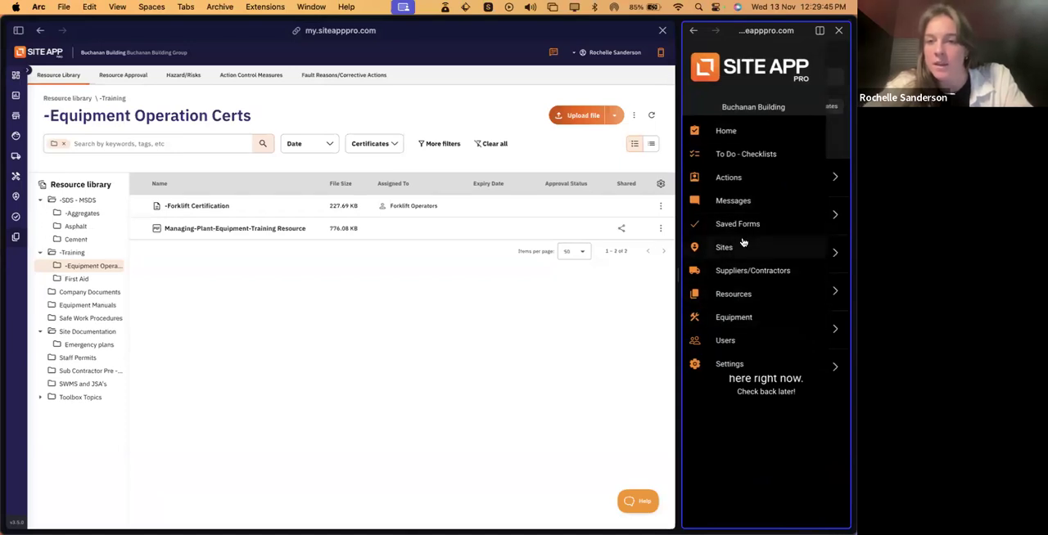
click(725, 340)
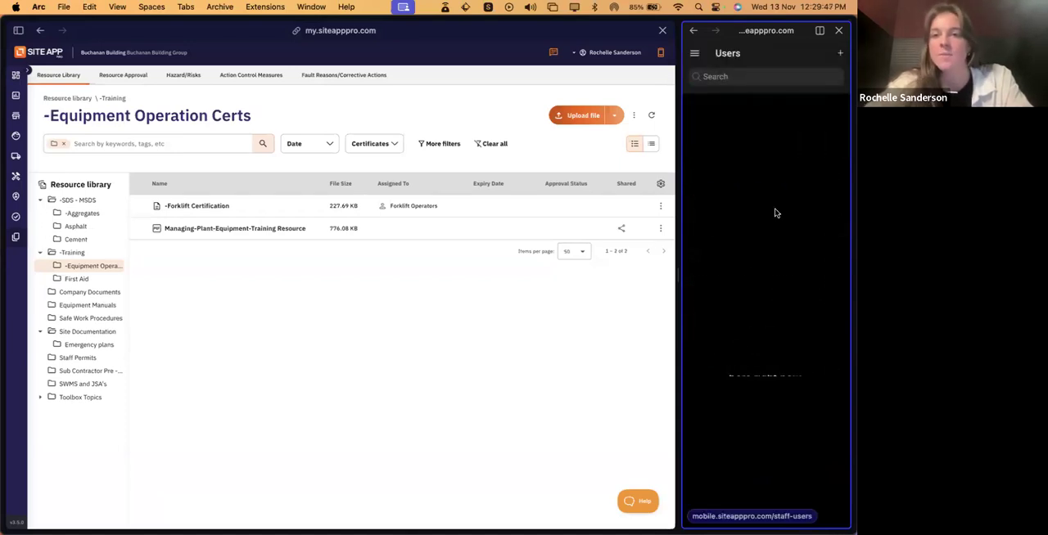
click(788, 171)
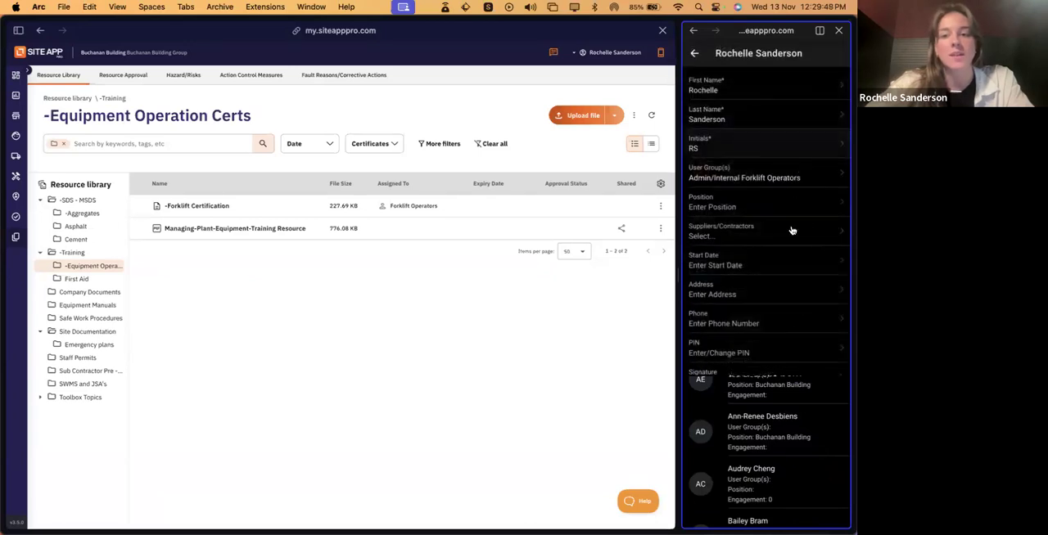
right_click(796, 308)
click(815, 366)
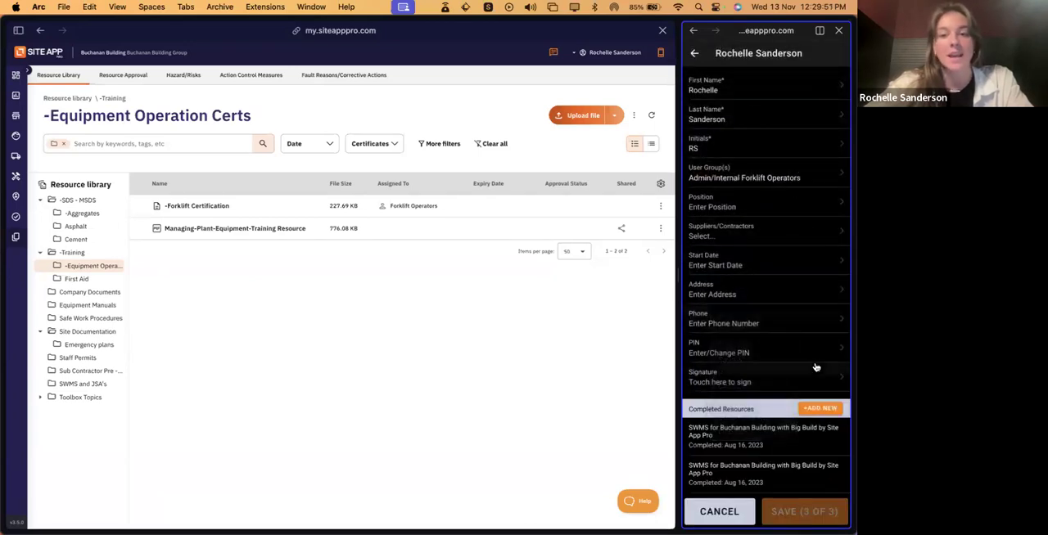
scroll(818, 379, down, 5)
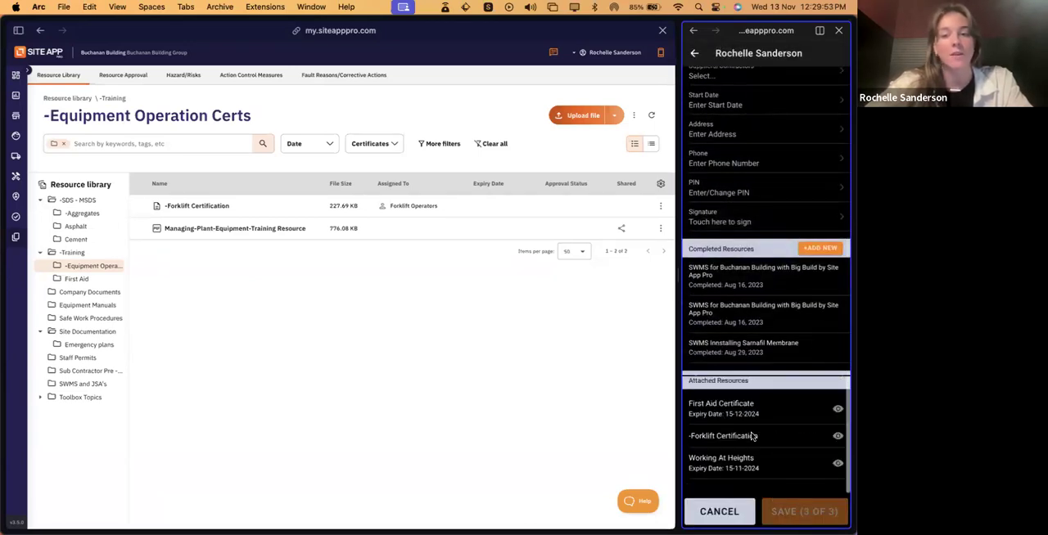
click(690, 438)
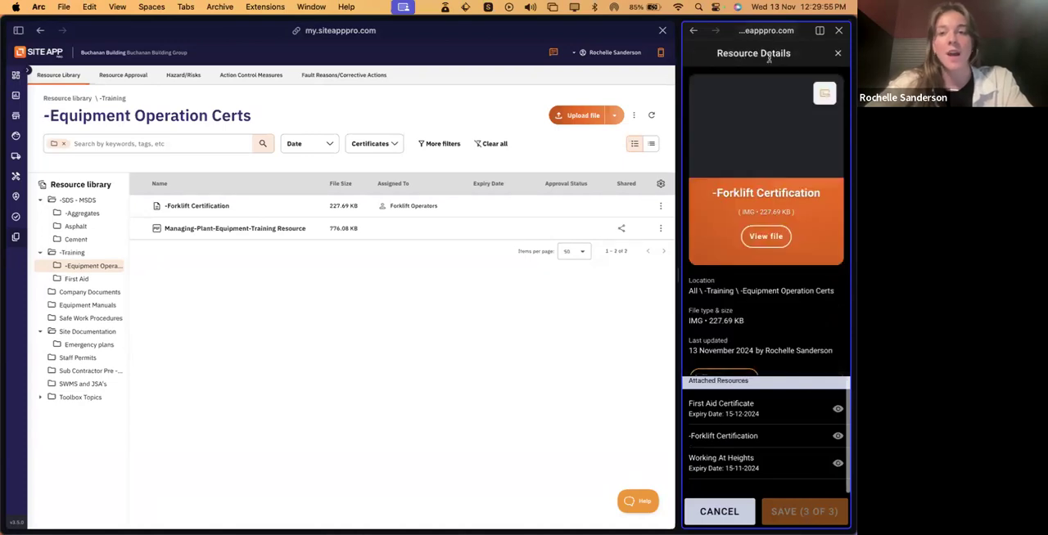
click(837, 53)
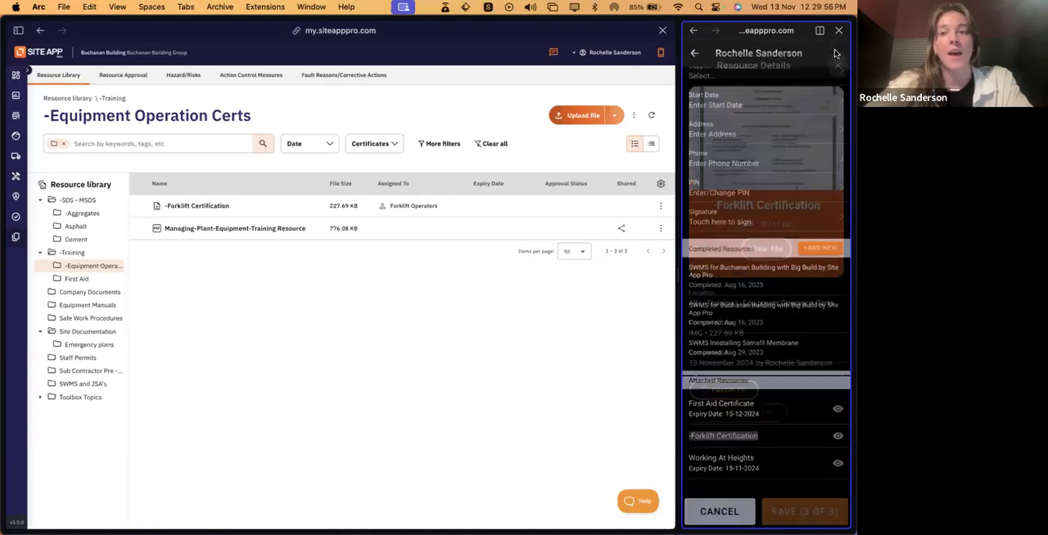
- Search the mobile Users list for another forklift operator by first name, view their profile's attached resources, and check the web portal's users page
click(695, 53)
click(745, 76)
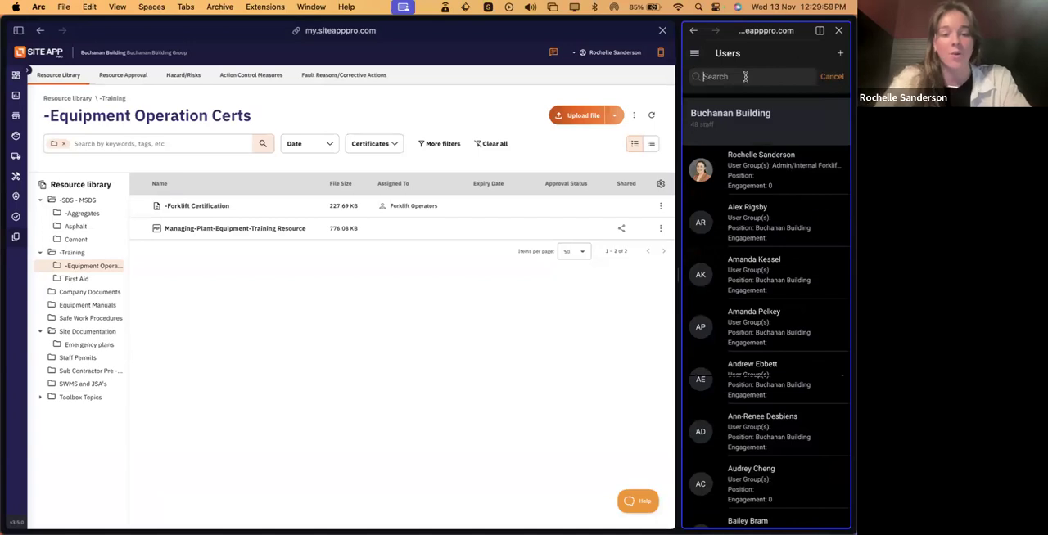
text(josh)
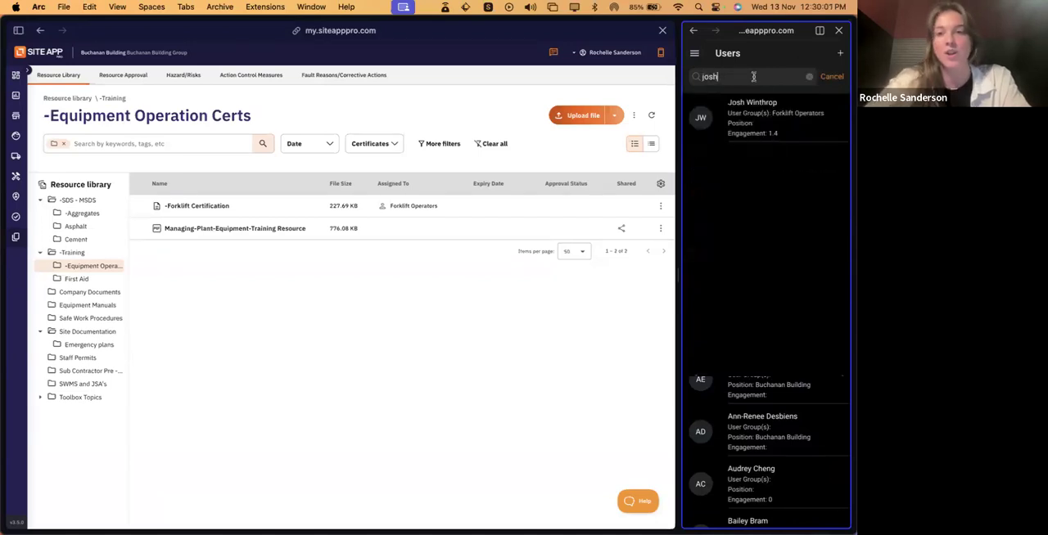
click(792, 116)
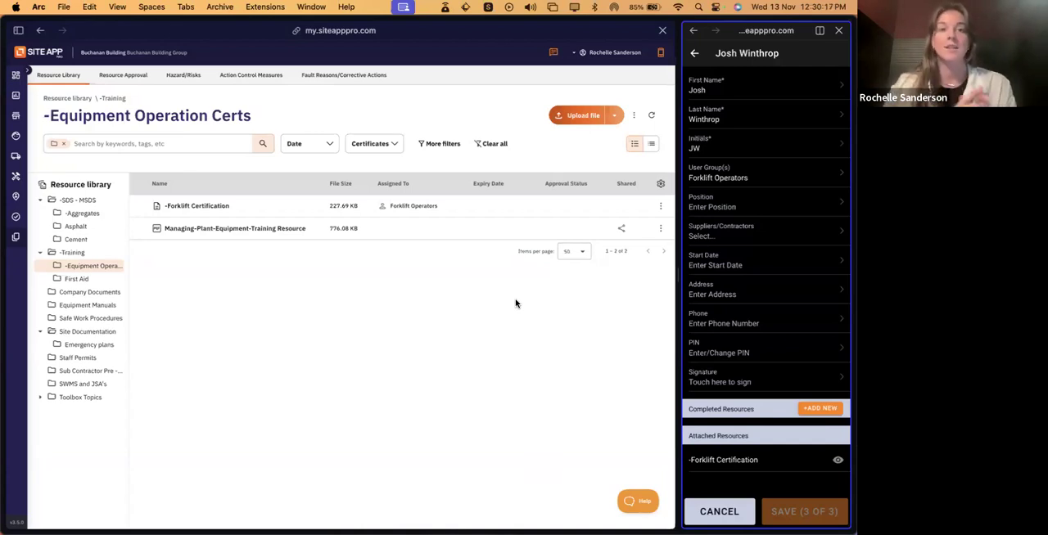
click(16, 137)
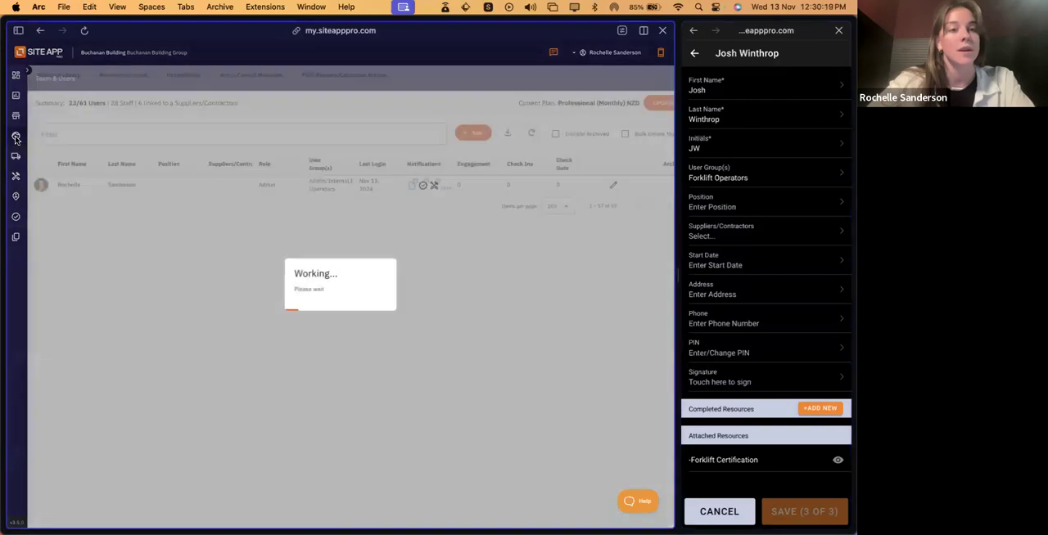
- Move General Ladder Safety - Toolbox Talk from the Toolbox Topics folder of the web resource library into English Toolbox Topics
click(16, 237)
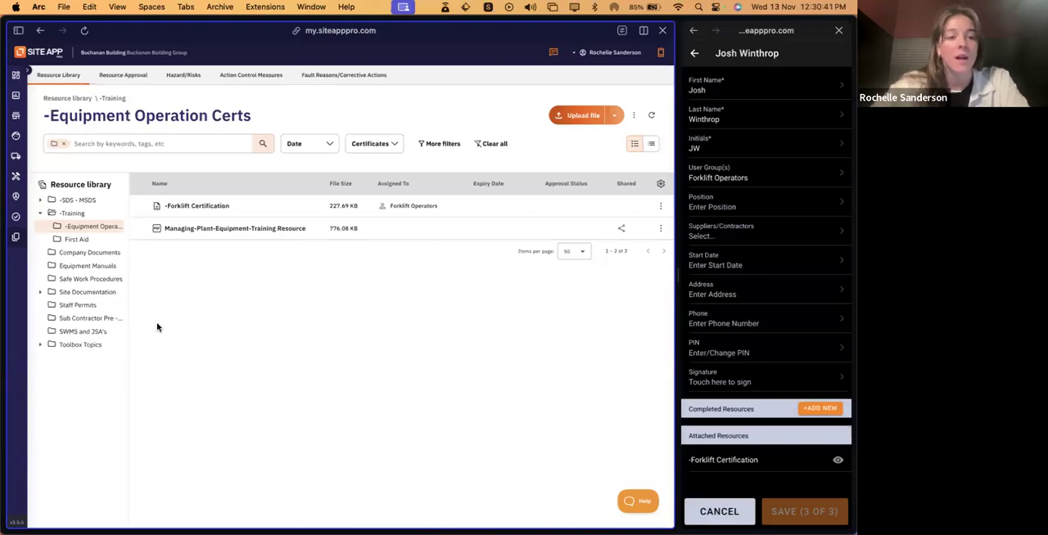
click(82, 344)
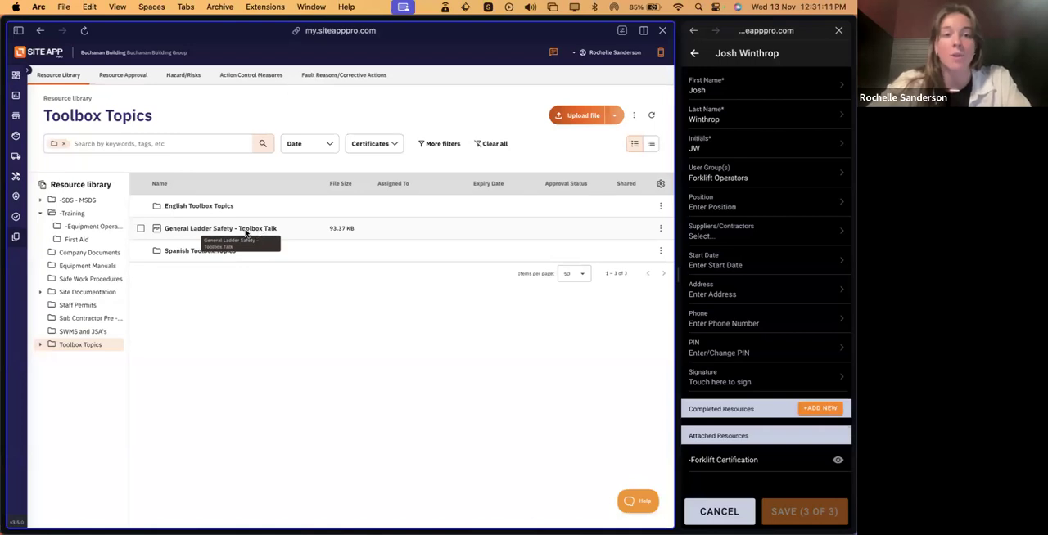
drag(245, 233, 243, 209)
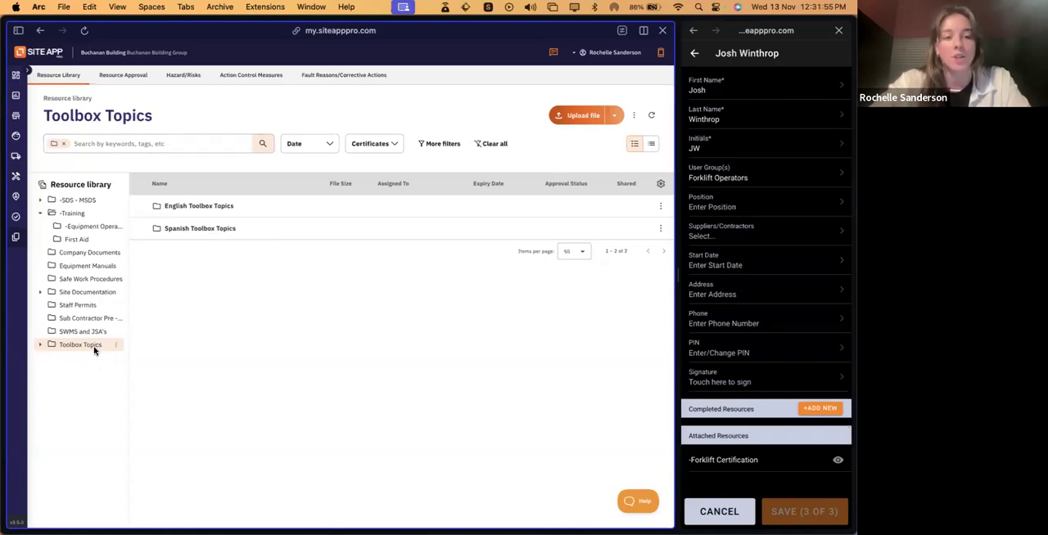
- Remove the folder filter and search the whole resource library for "First aid"
click(64, 144)
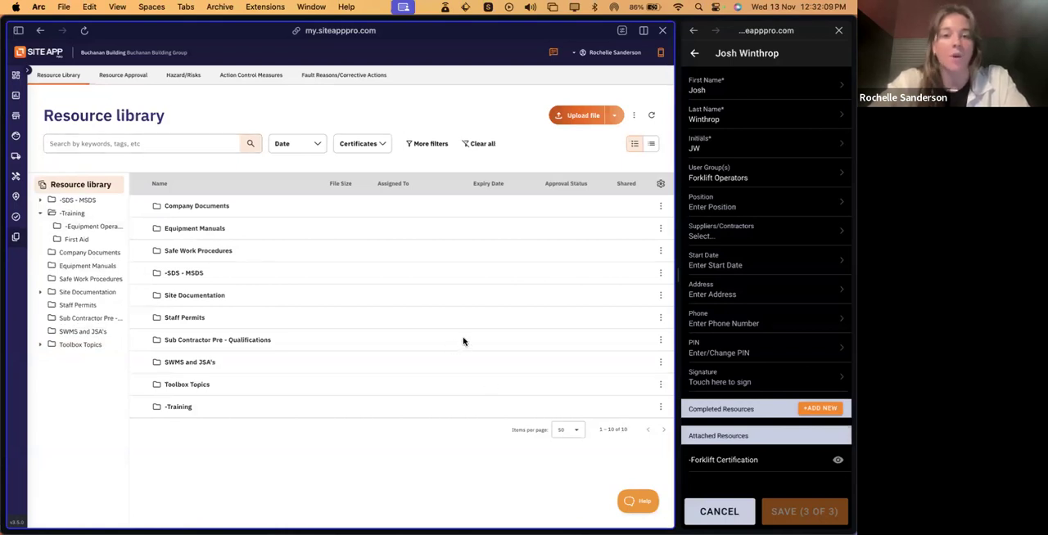
click(154, 148)
text(First)
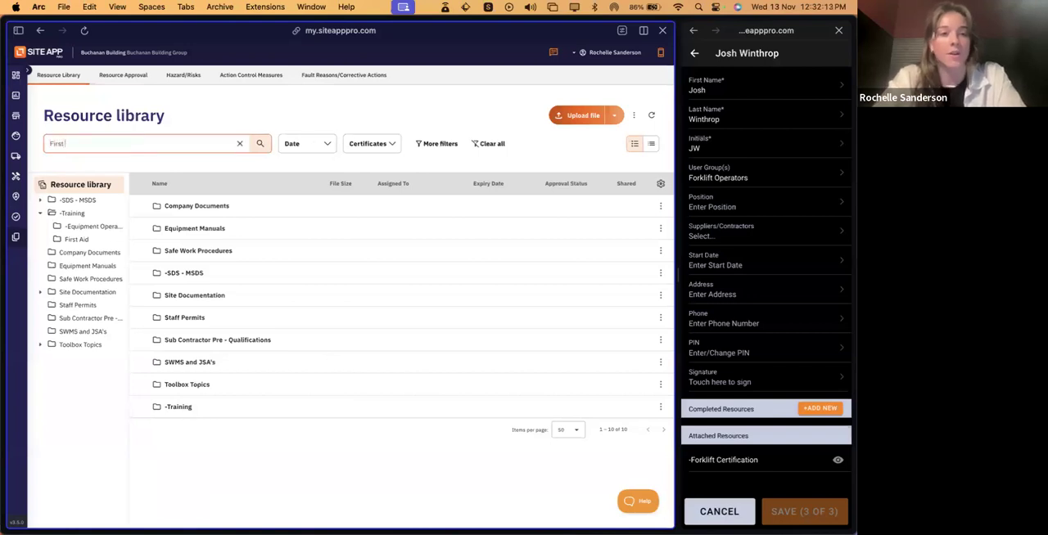
text( aid)
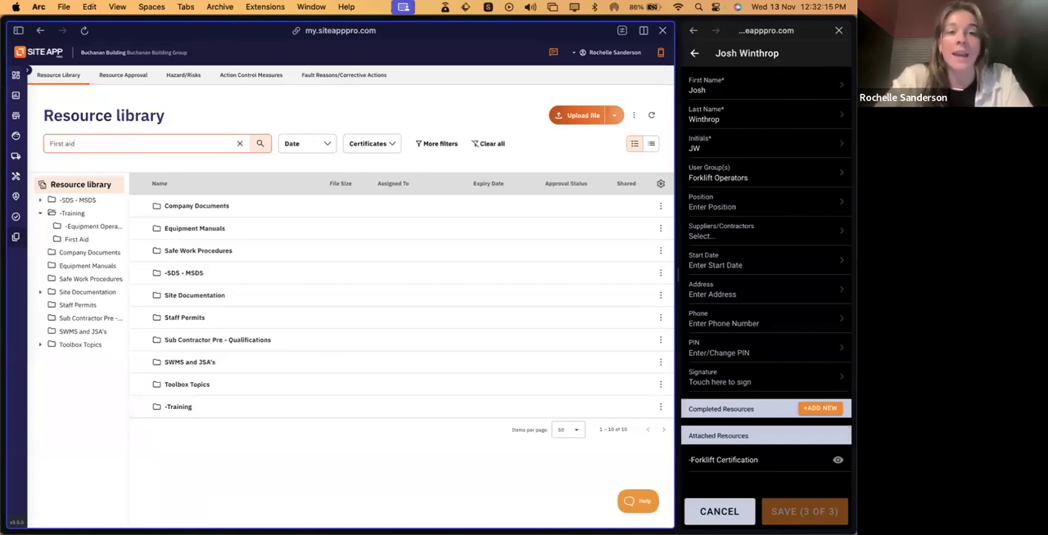
click(259, 145)
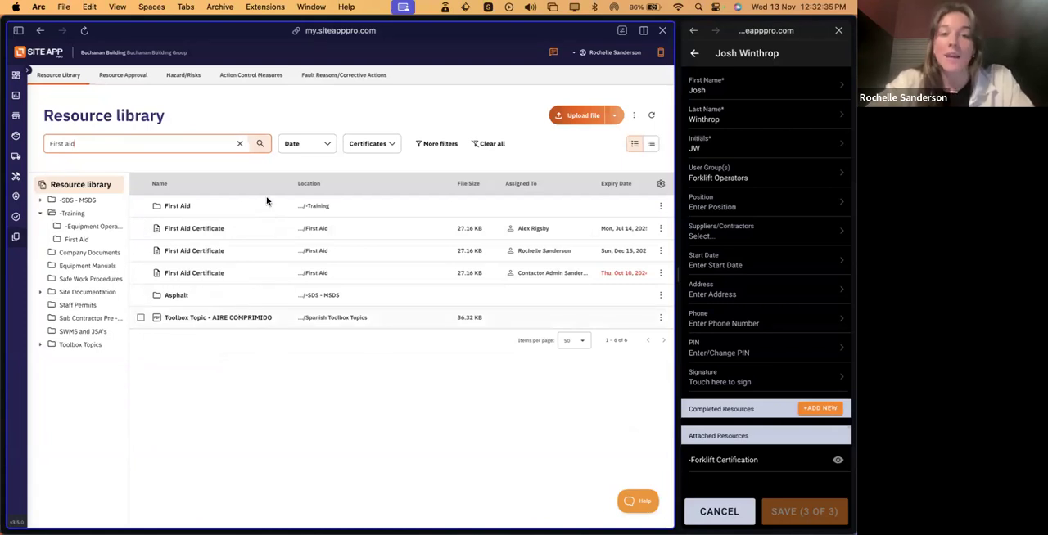
- Review the expiry, updated, created and issued date filters and the certificate filter options without applying any
click(328, 145)
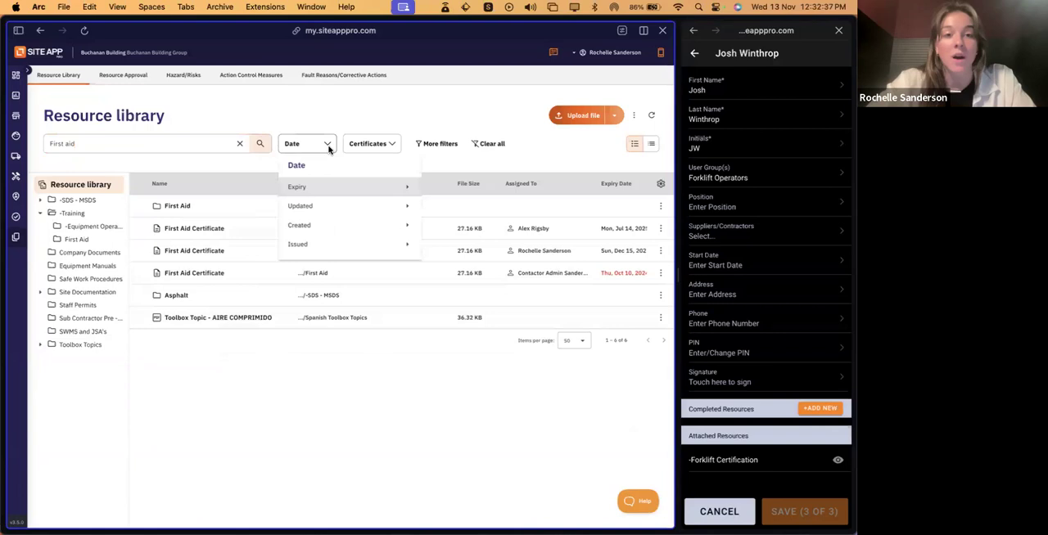
mouse_move(337, 188)
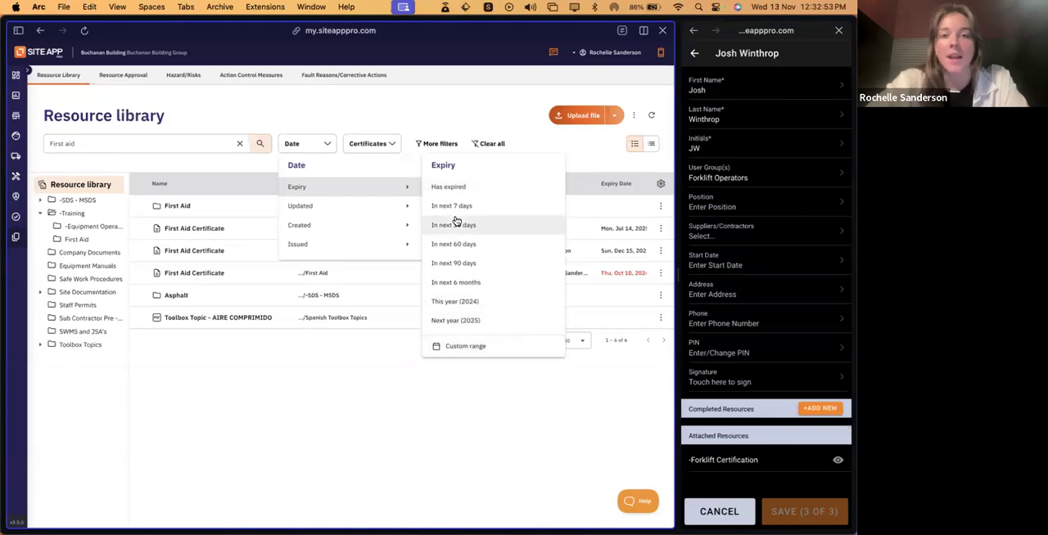
mouse_move(393, 208)
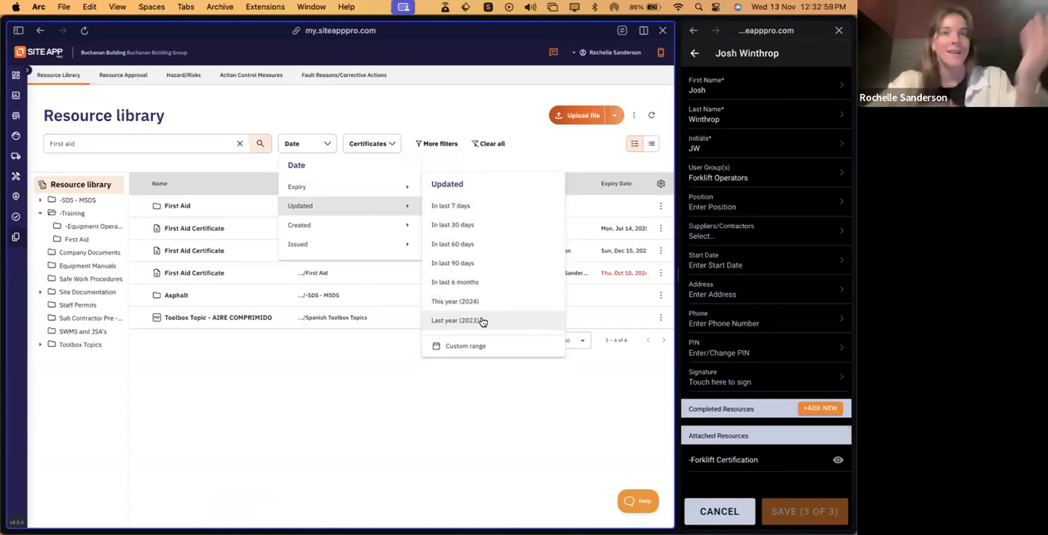
mouse_move(370, 234)
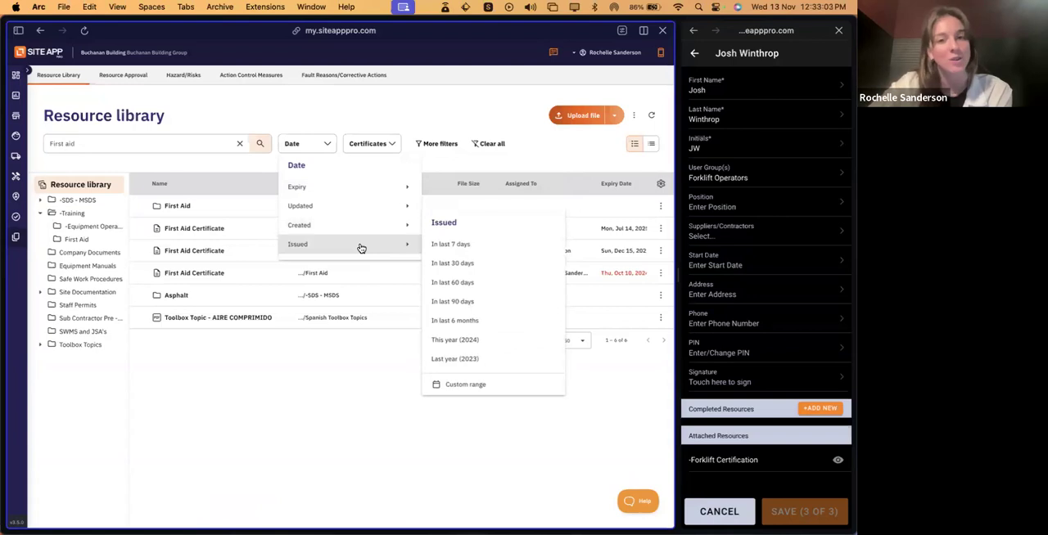
click(361, 190)
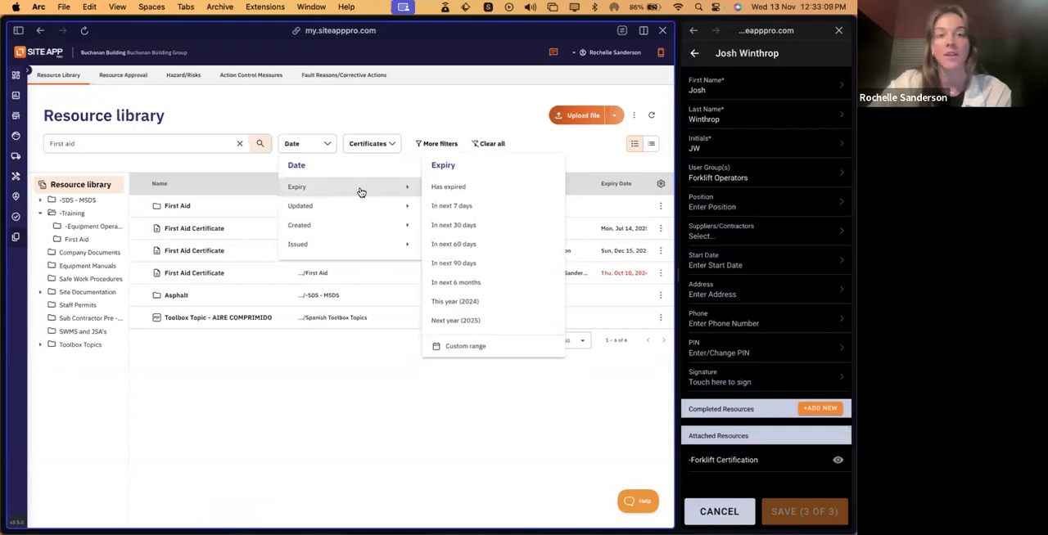
click(365, 99)
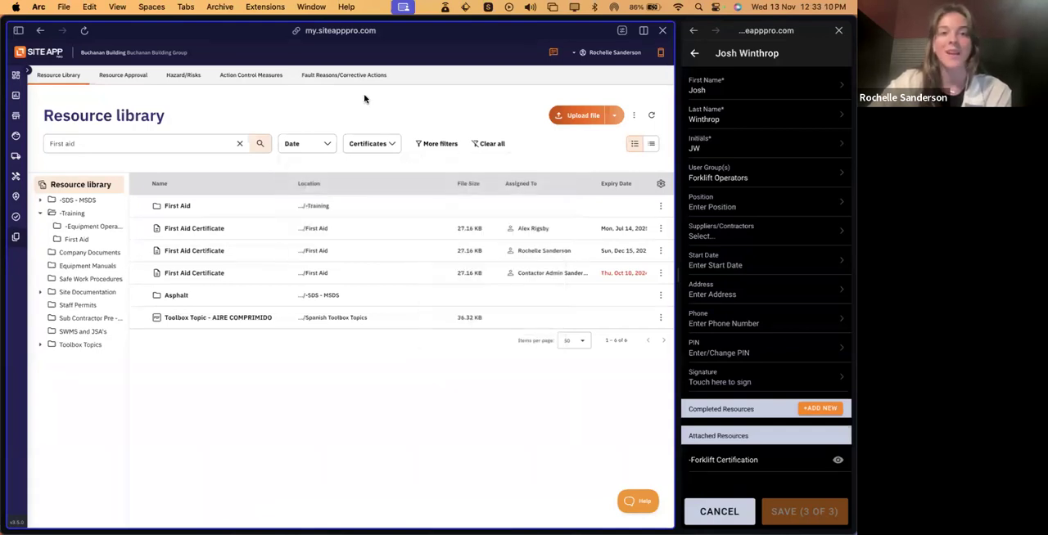
click(382, 142)
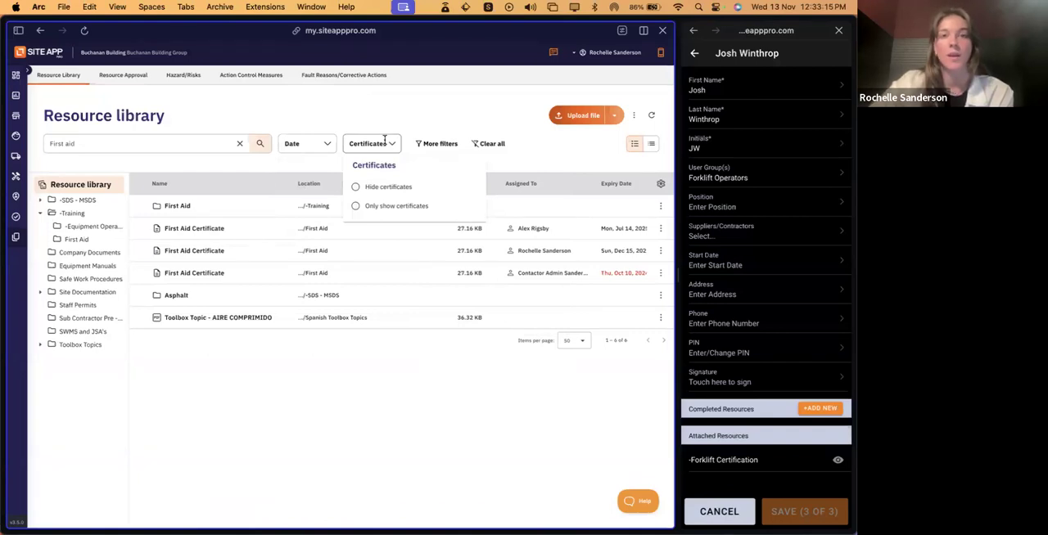
click(244, 399)
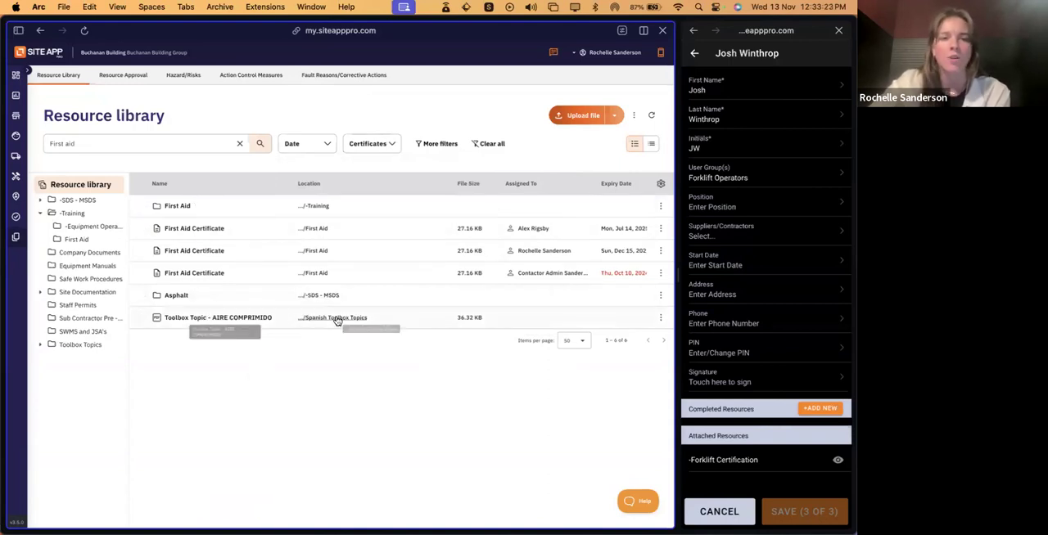
- Limit the "First aid" search results in the resource library to certificates only
click(386, 143)
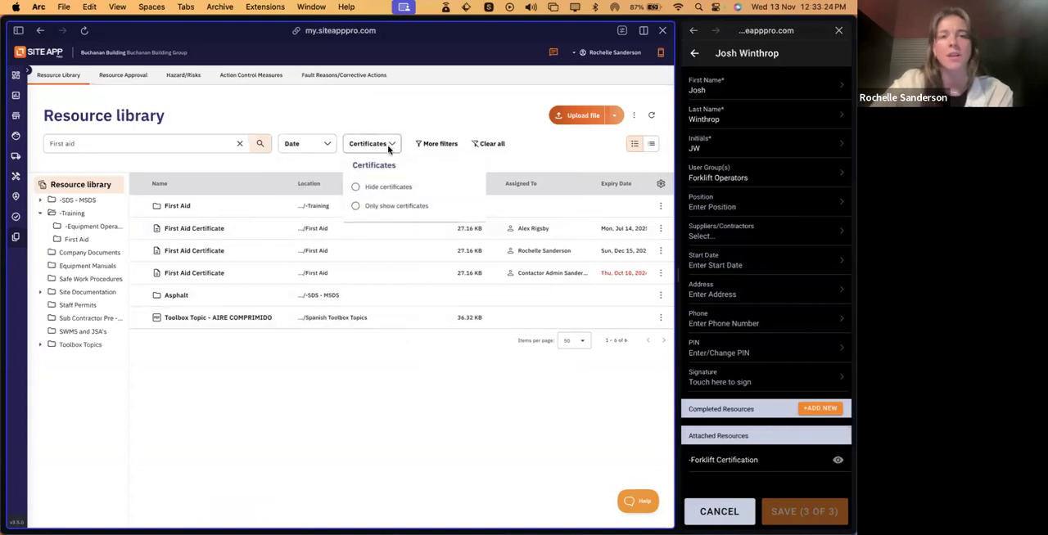
click(360, 210)
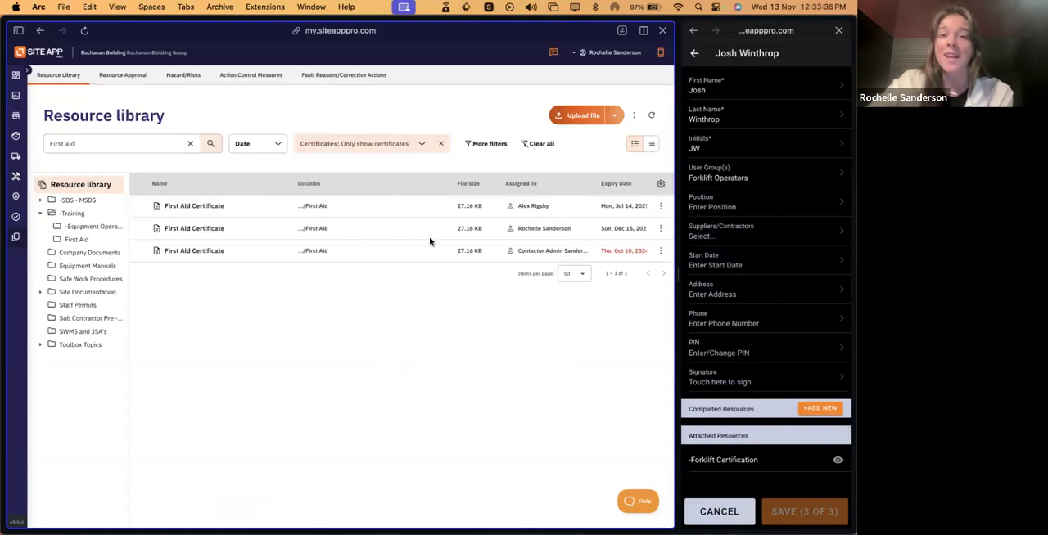
- Review the additional assignment, file type, approval status and sharing filters, try Approved and Videos, and reset them without applying
click(489, 144)
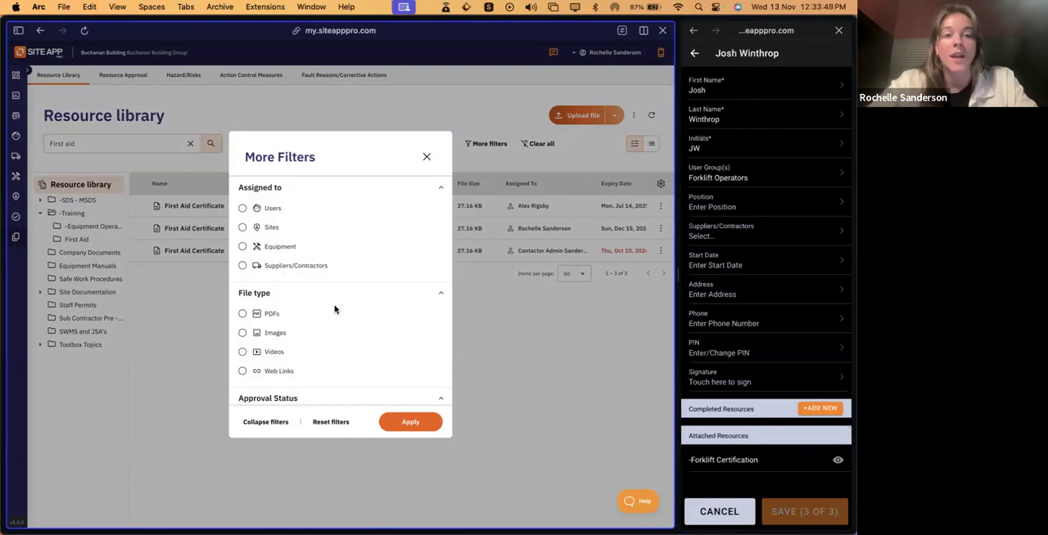
scroll(317, 276, down, 2)
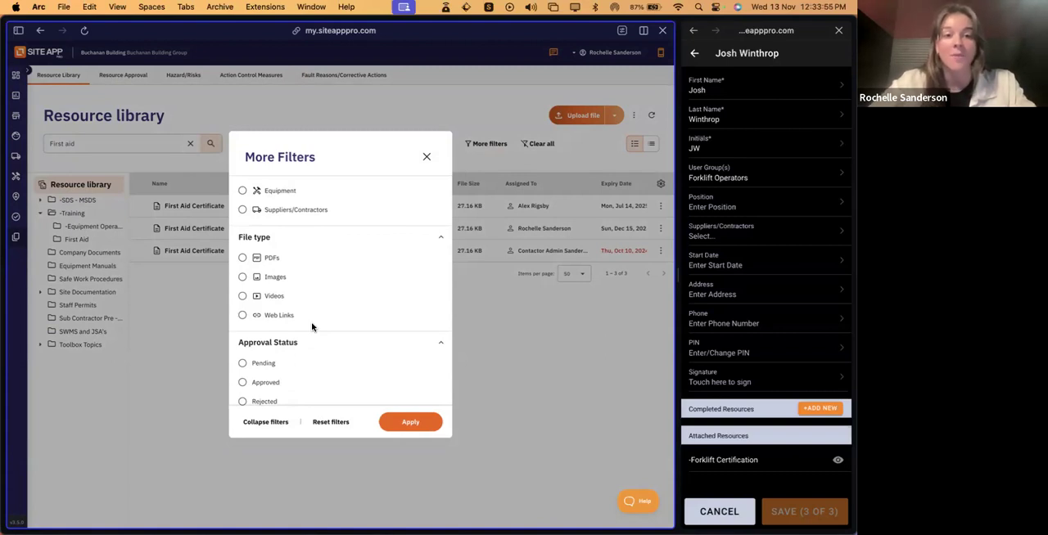
scroll(311, 327, down, 2)
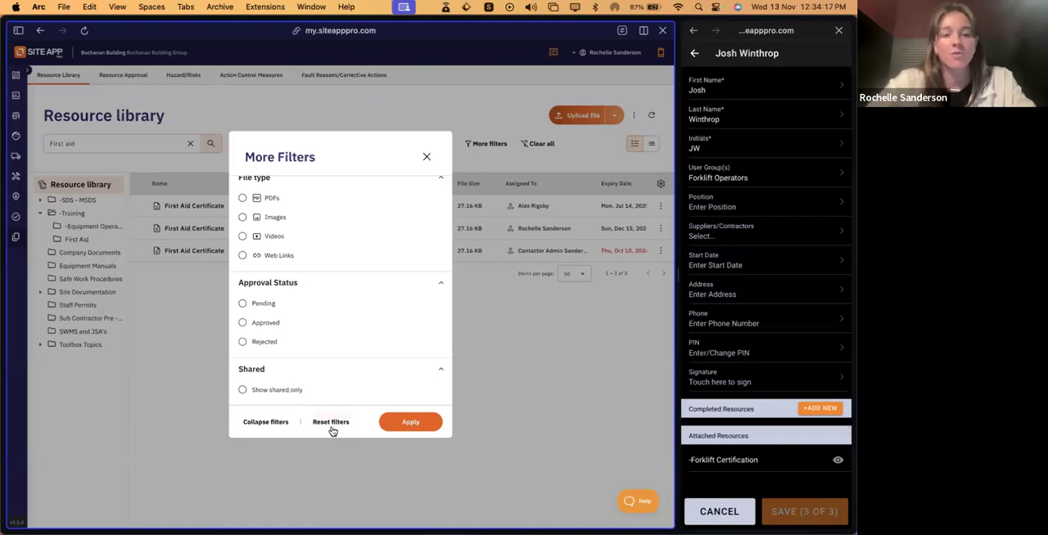
click(243, 322)
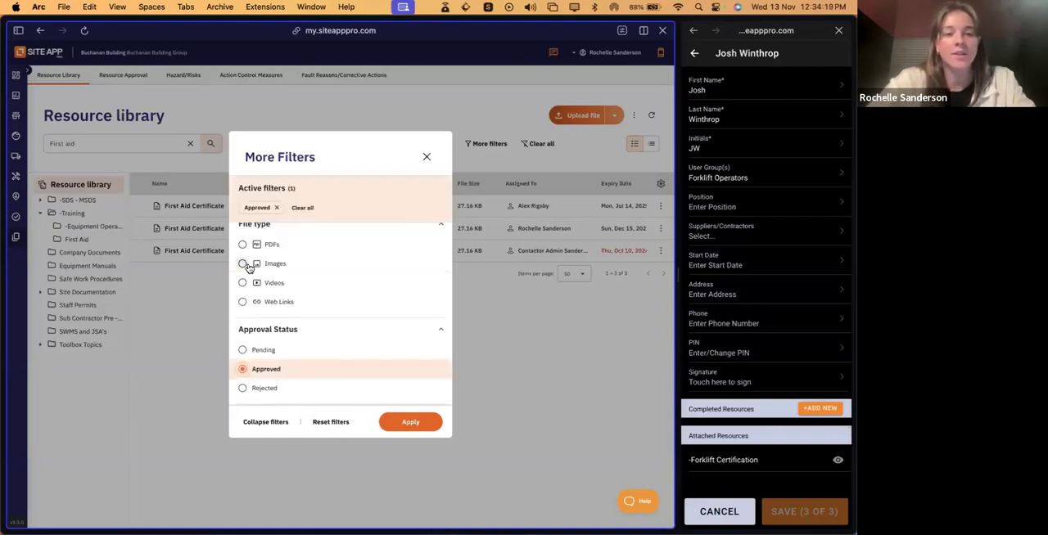
click(243, 264)
click(242, 282)
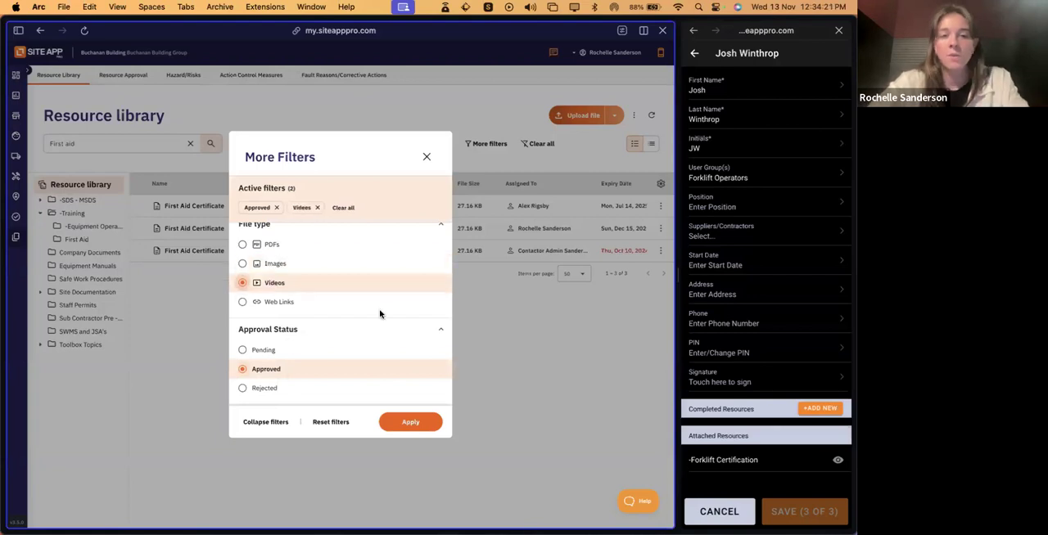
click(325, 427)
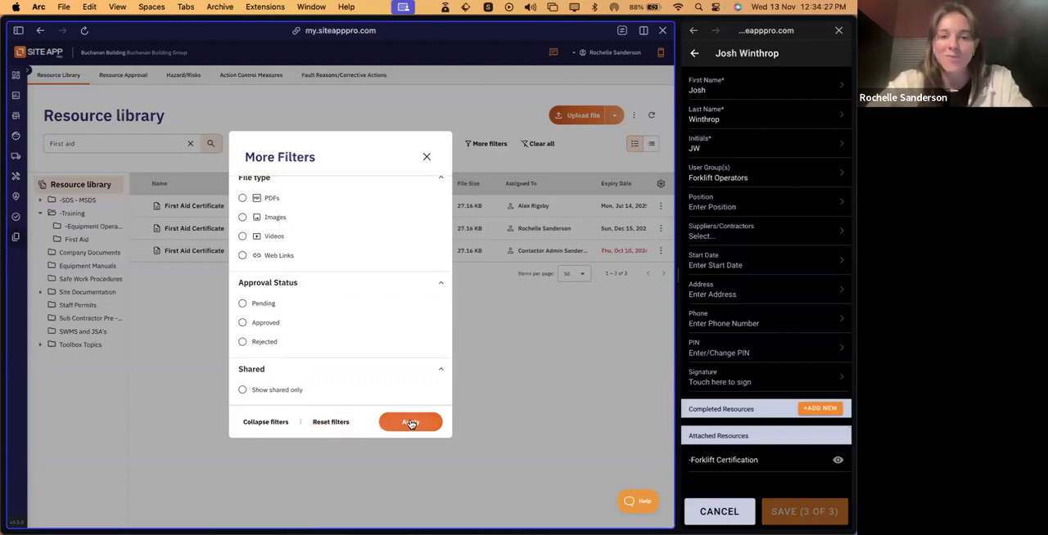
click(427, 156)
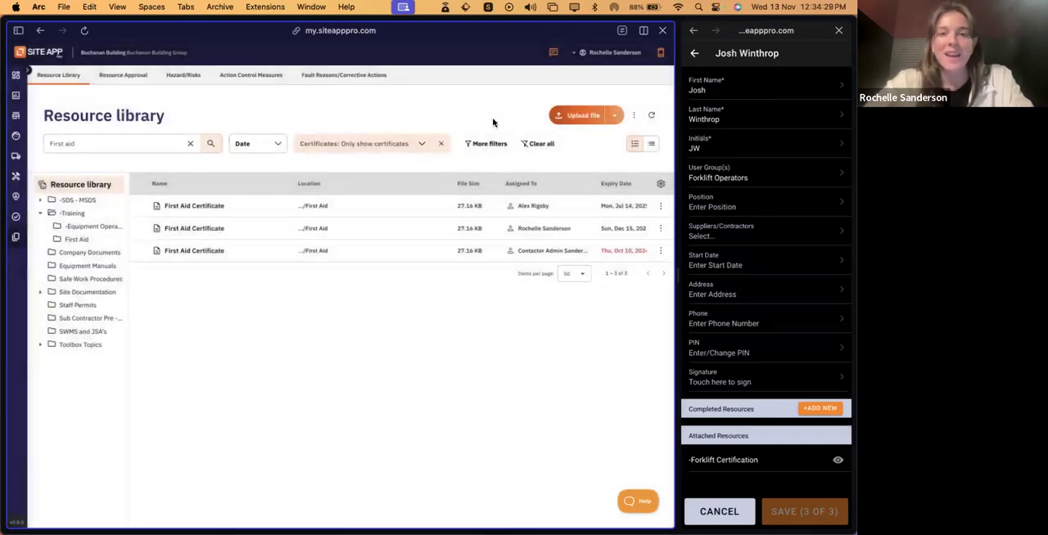
- Clear the current search and filters, and filter the whole resource library to show only certificates assigned to users
click(538, 147)
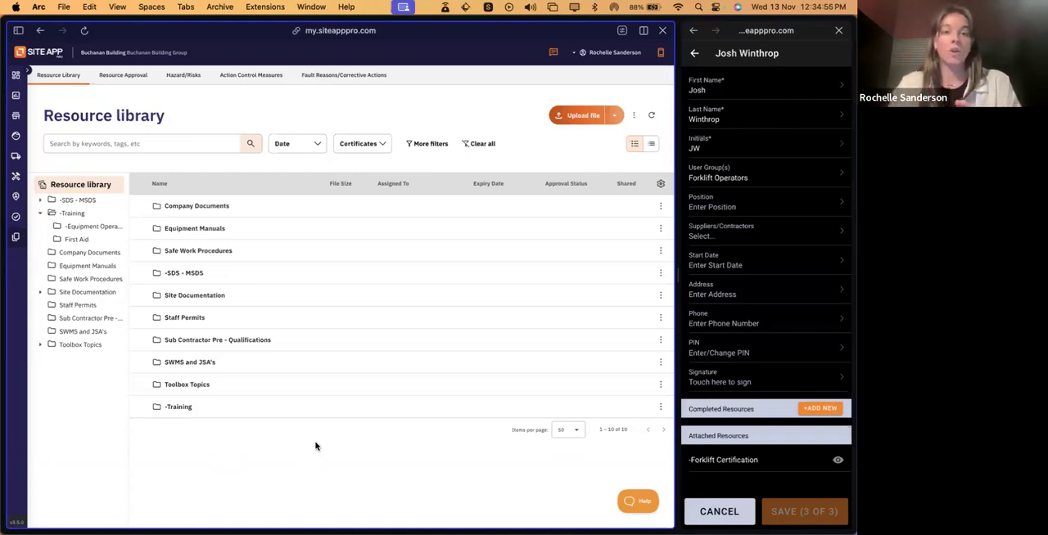
click(430, 145)
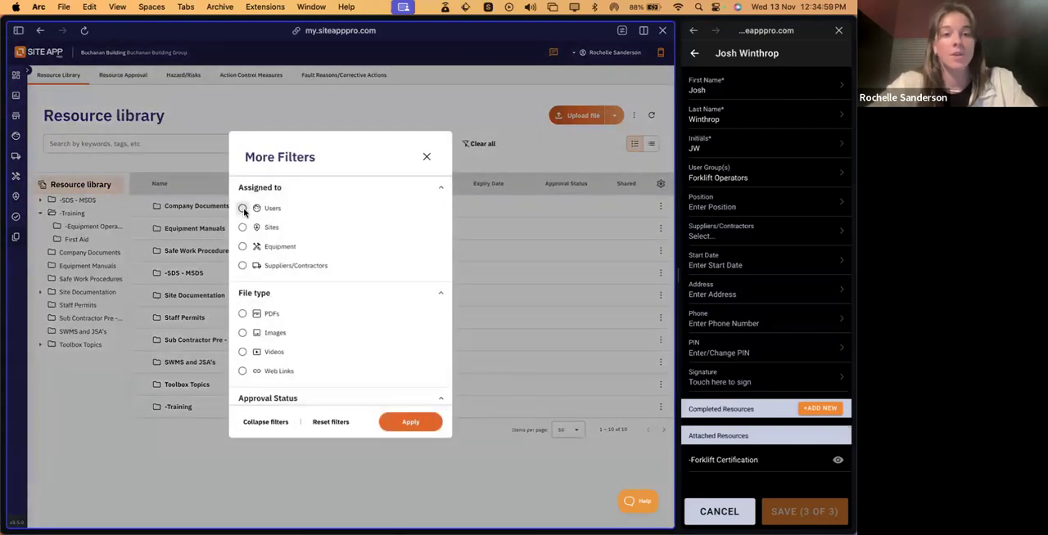
click(243, 209)
click(411, 429)
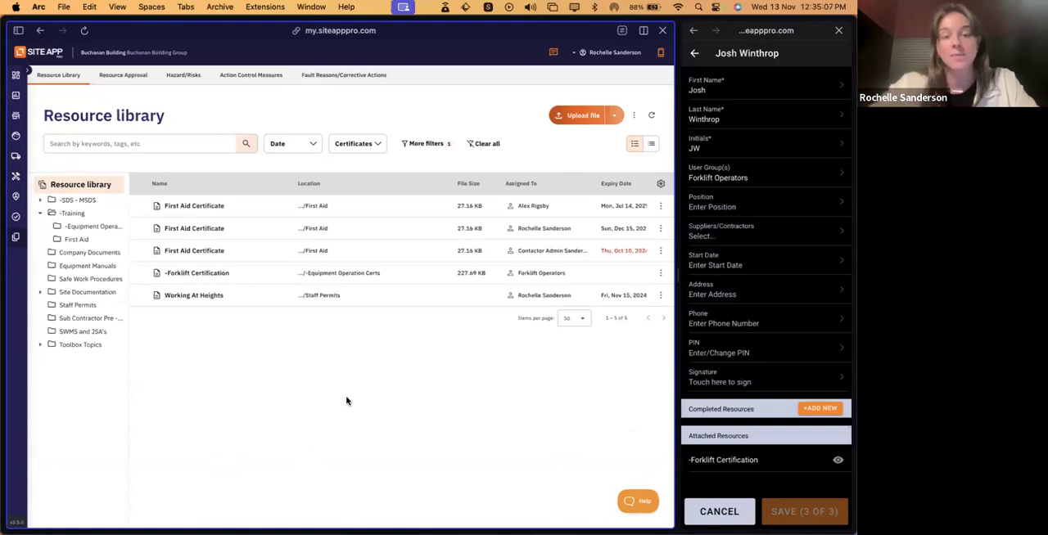
click(372, 144)
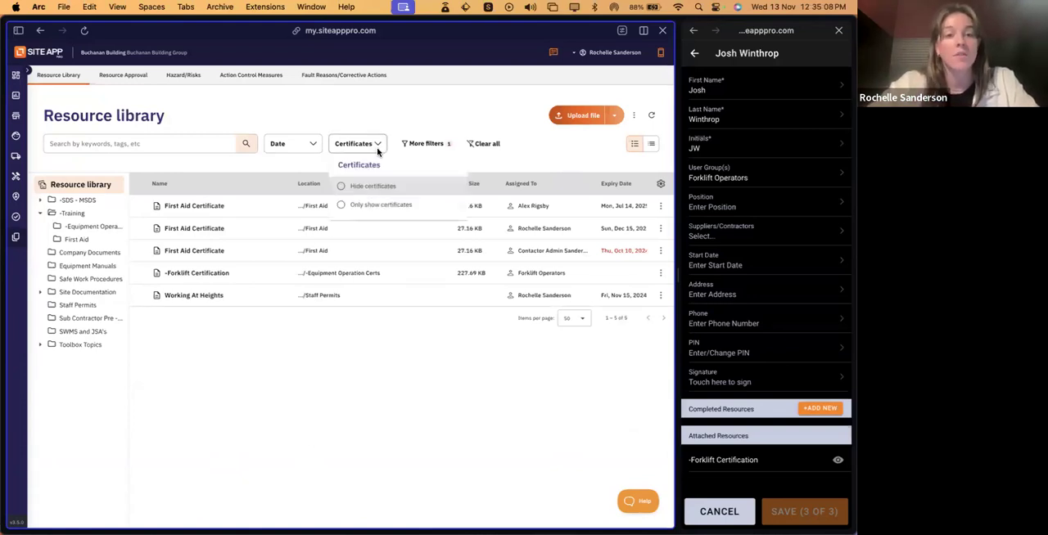
click(382, 210)
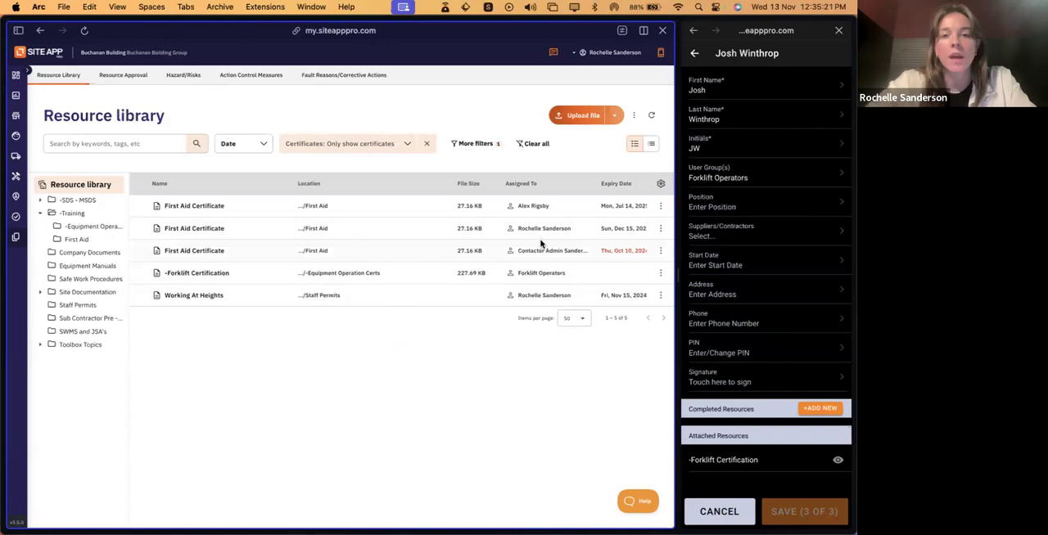
- In the resource table's data settings, enable Last Updated and disable the Shared, Approval Status and File Size columns
scroll(547, 247, right, 5)
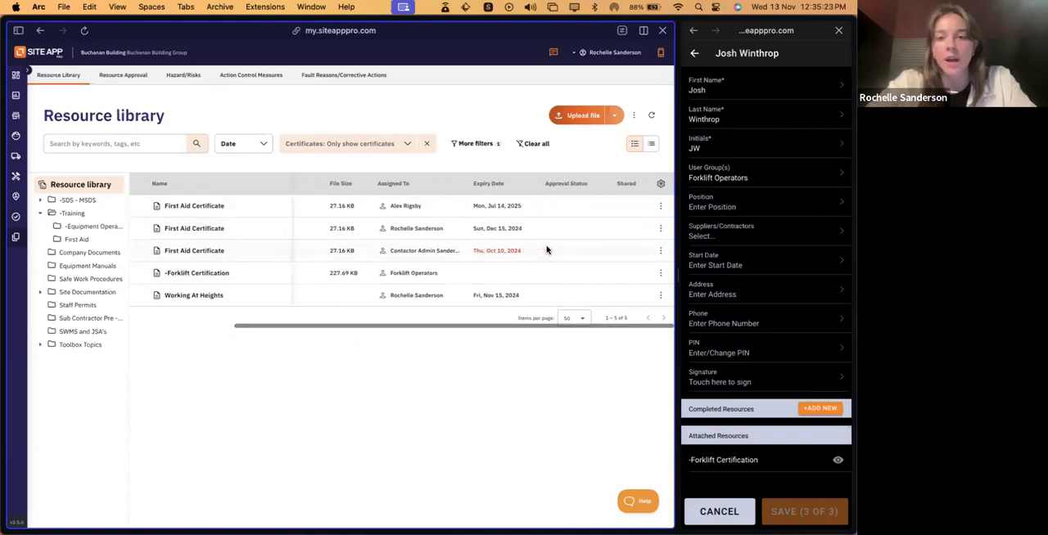
scroll(548, 250, left, 5)
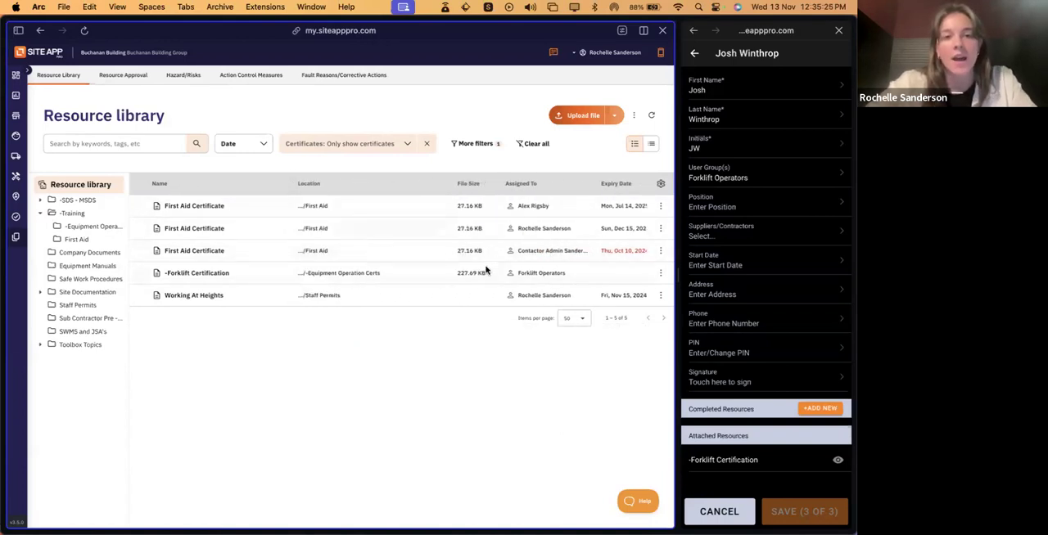
scroll(477, 255, right, 3)
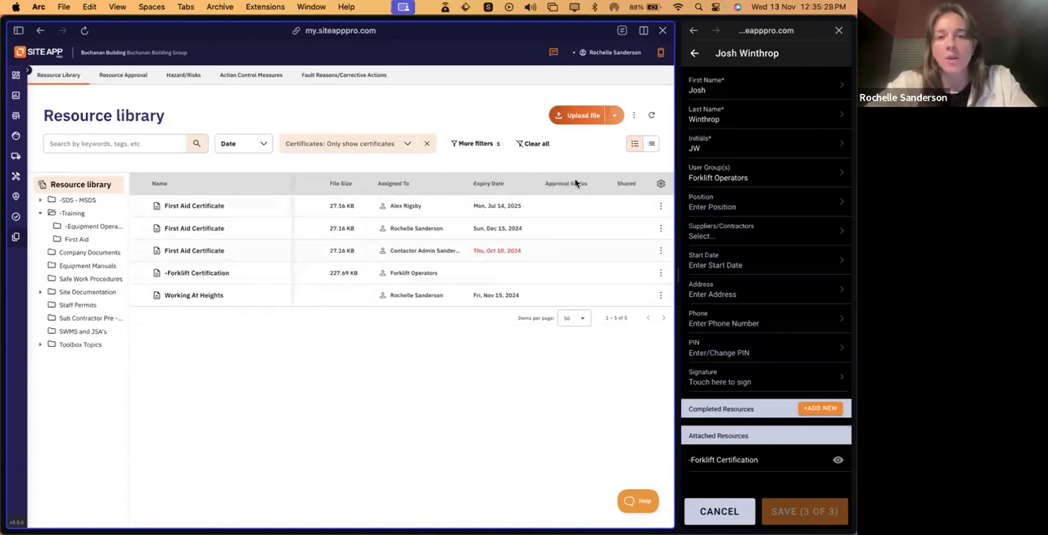
scroll(529, 249, left, 2)
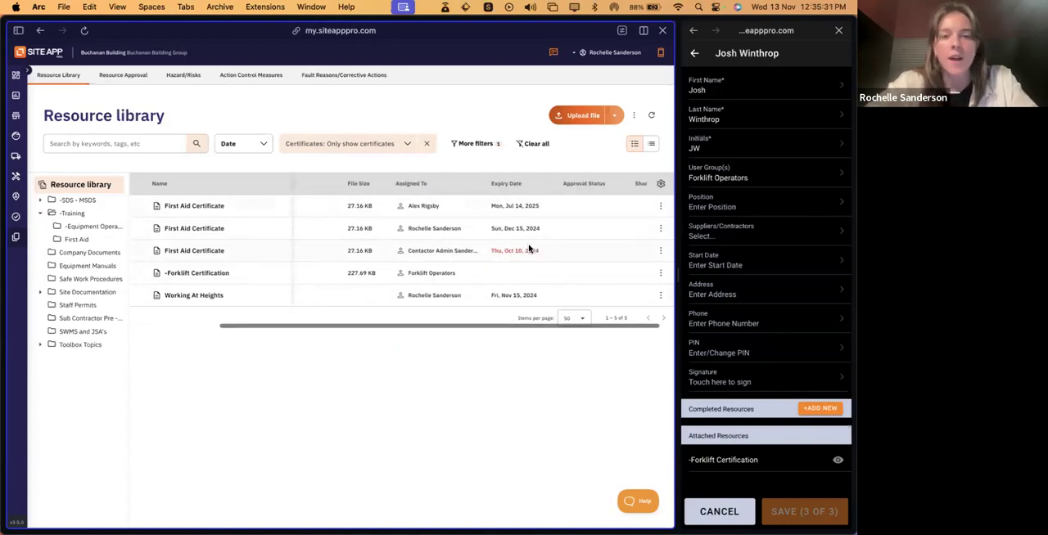
scroll(529, 249, left, 1)
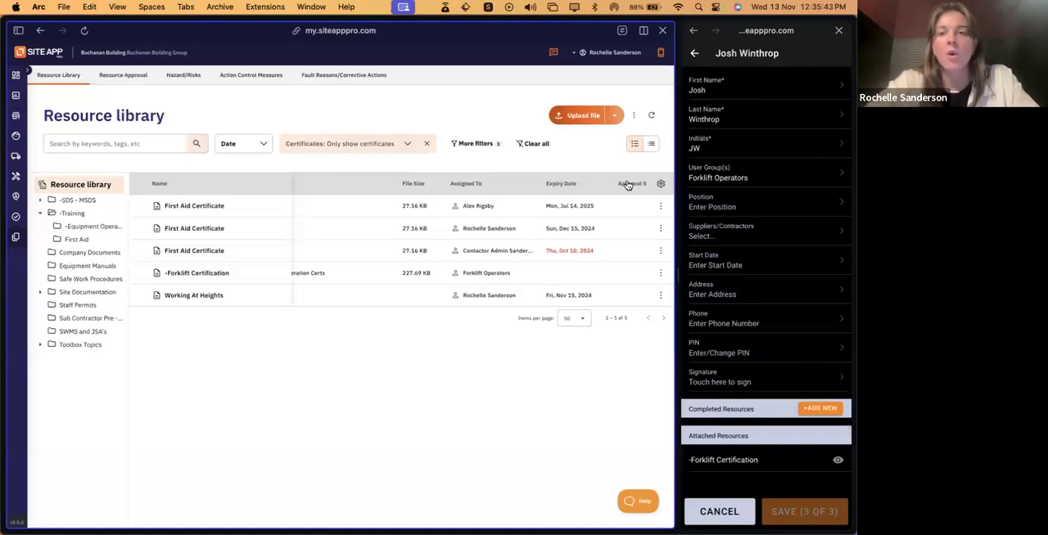
scroll(627, 185, right, 3)
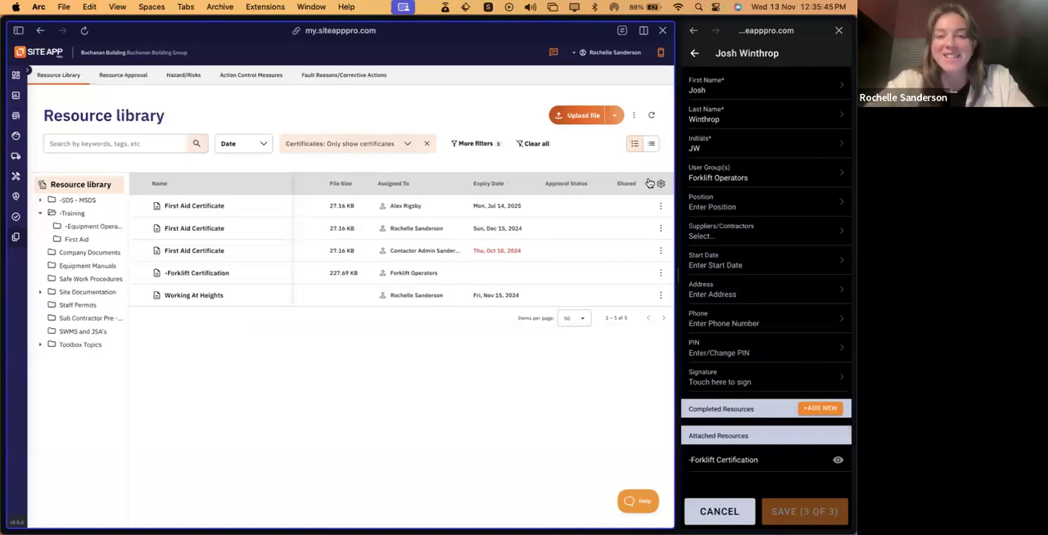
click(661, 184)
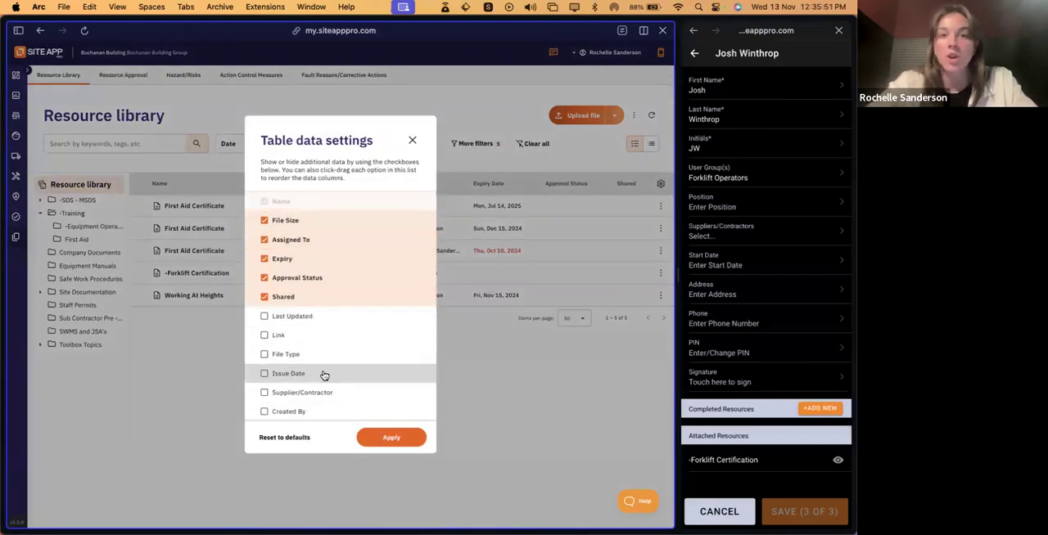
click(264, 317)
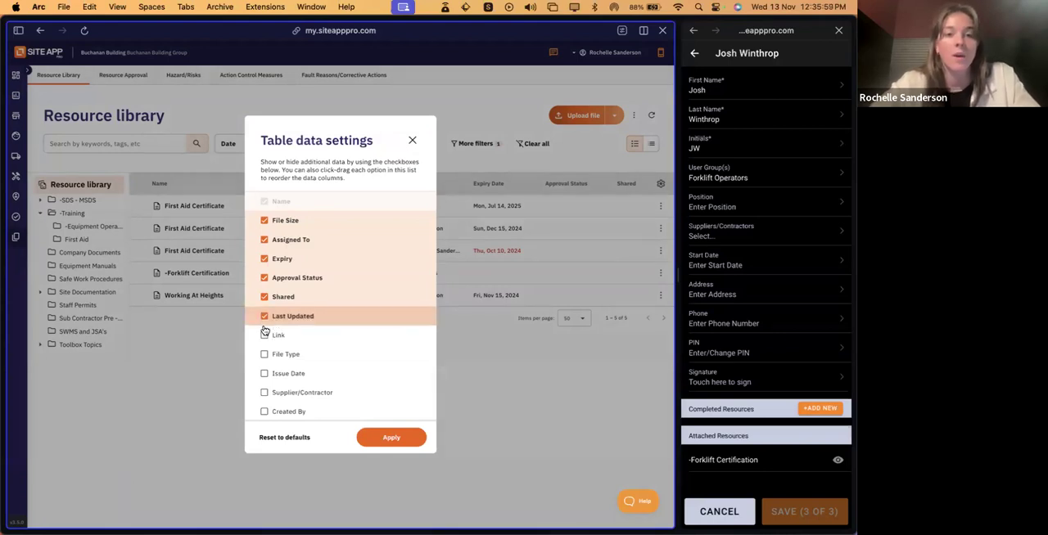
click(264, 336)
click(264, 336)
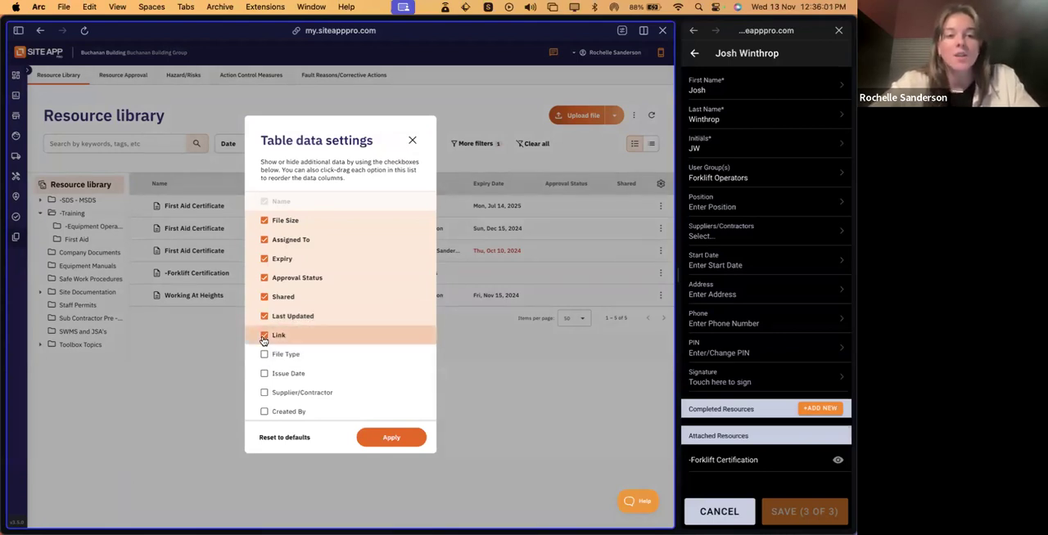
click(264, 298)
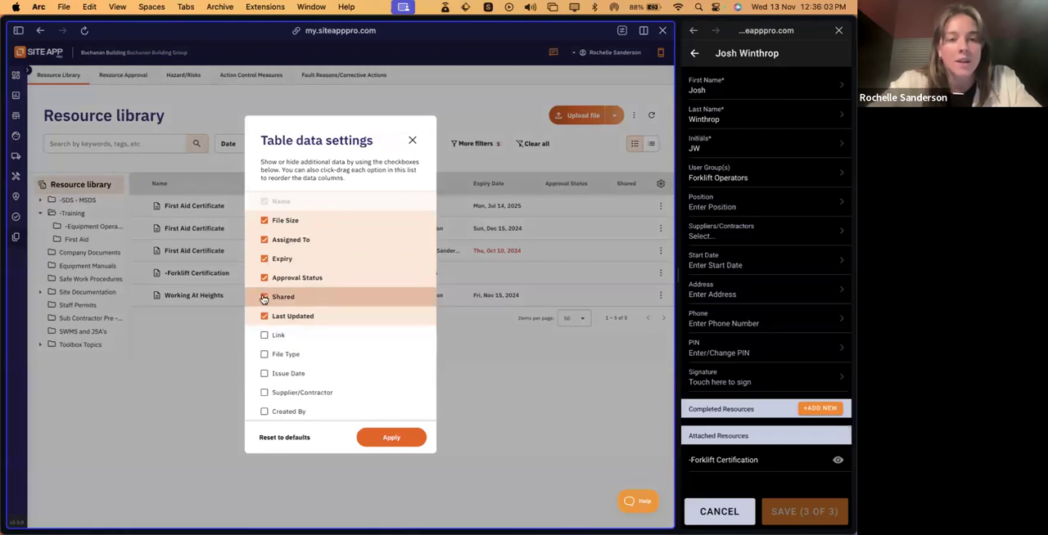
click(263, 281)
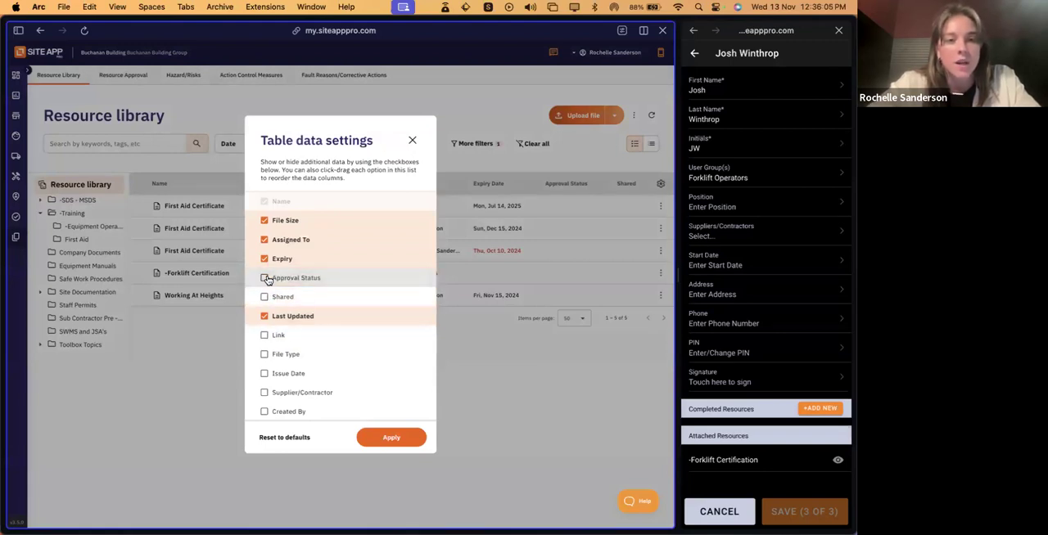
click(278, 221)
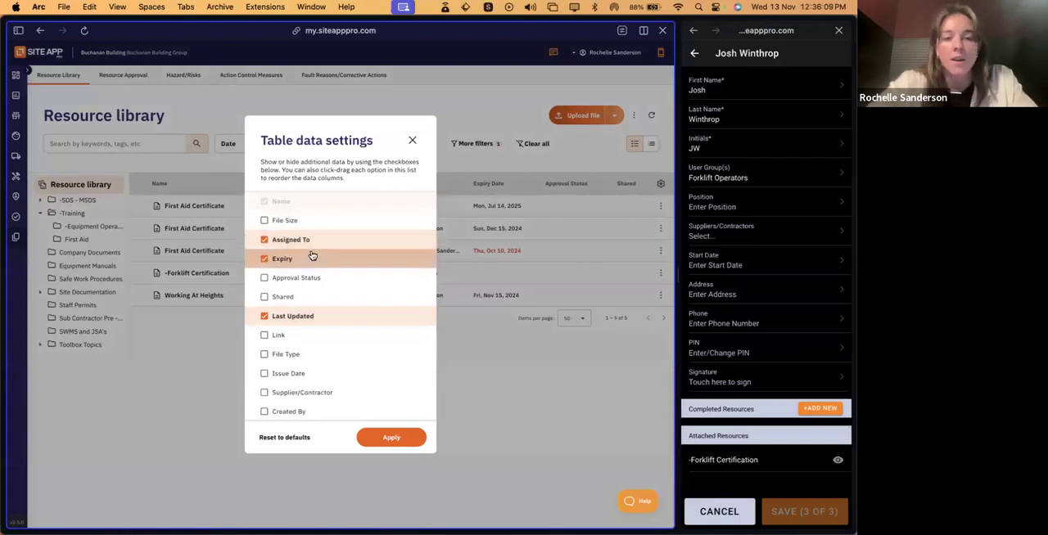
- Enable the Link and Created By columns as well and apply the table data settings
click(264, 337)
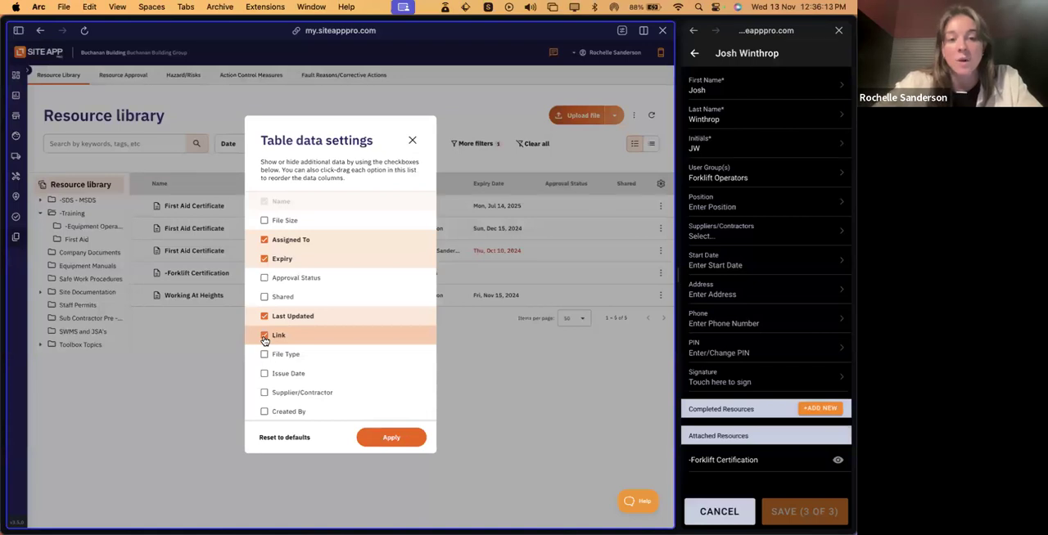
click(368, 411)
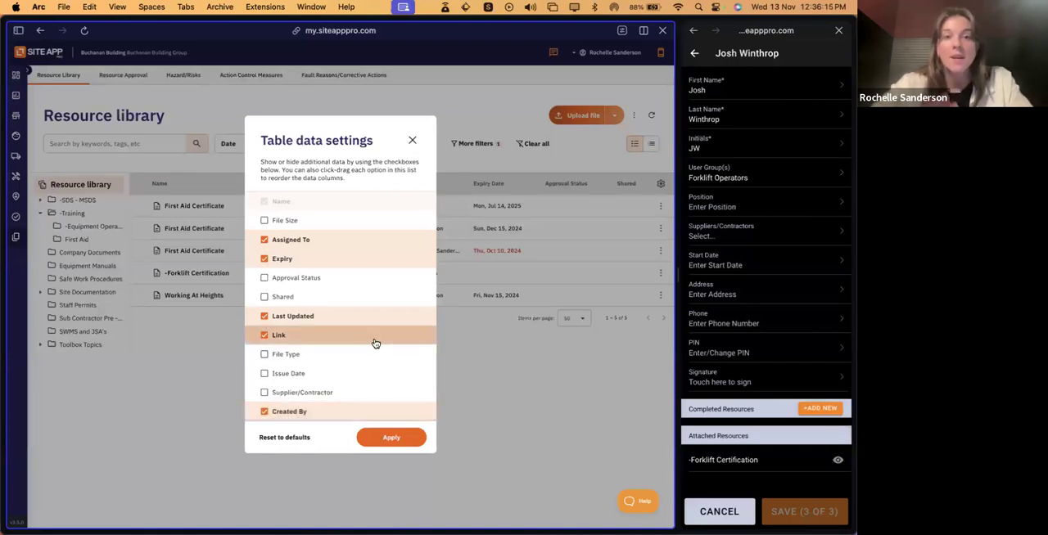
click(391, 437)
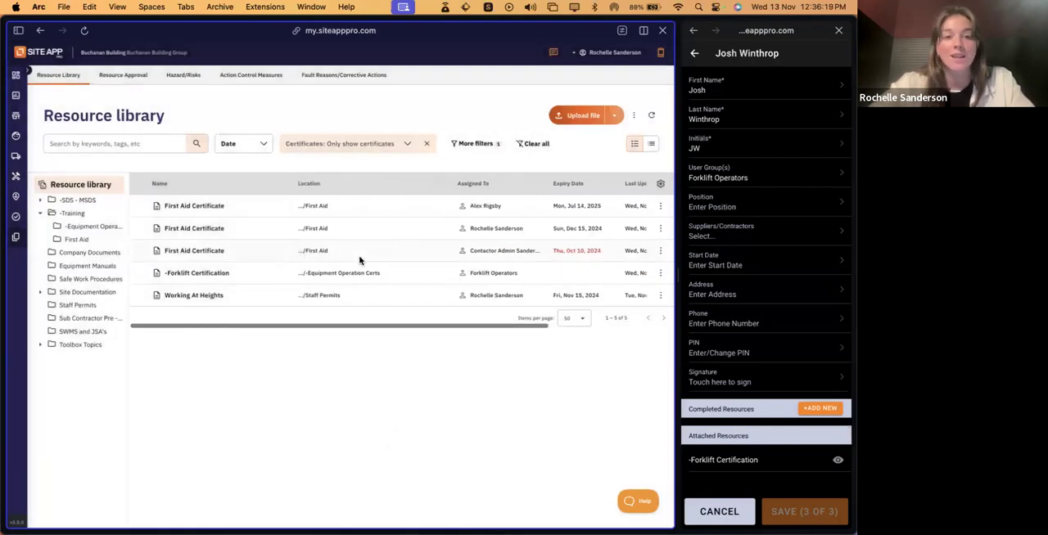
- Check the rearranged columns and download the filtered certificate list as a CSV
scroll(359, 260, right, 5)
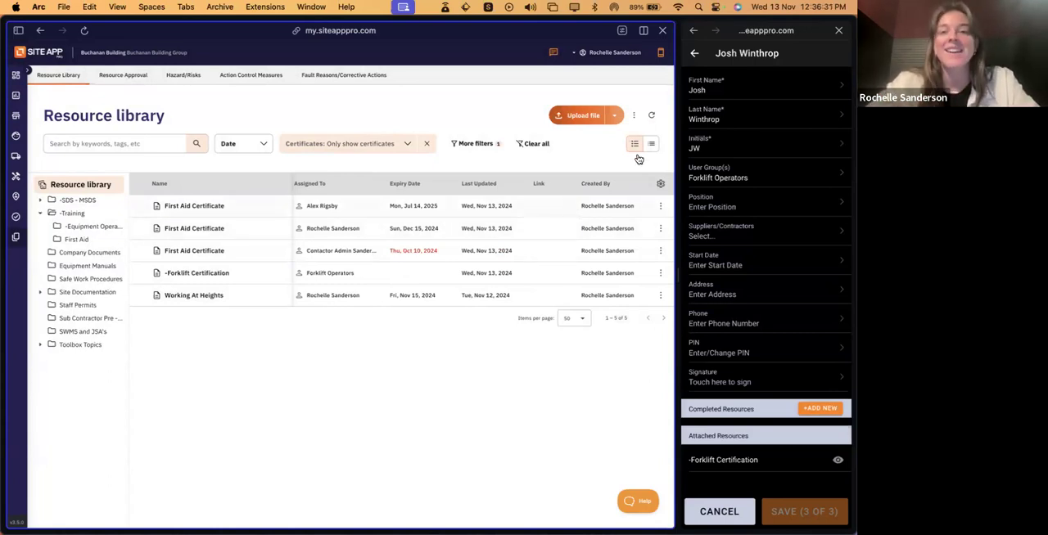
click(635, 119)
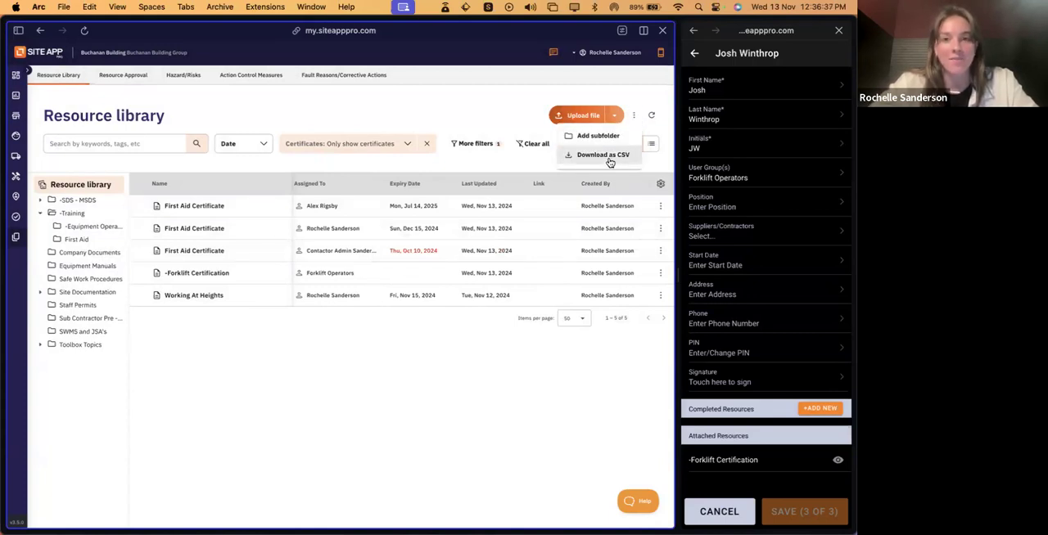
click(607, 157)
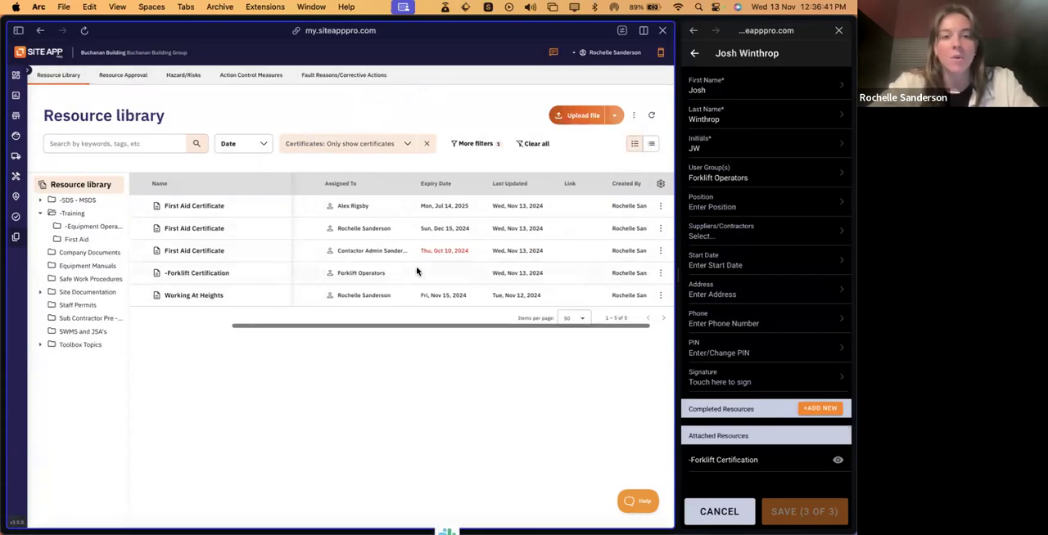
scroll(554, 248, right, 5)
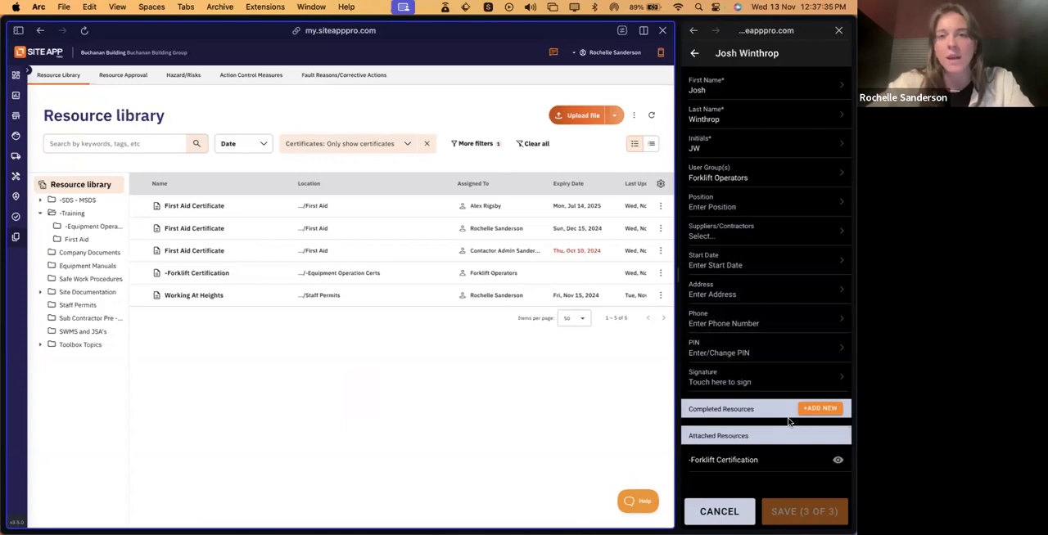
- Leave the user's profile in the mobile app, open its Resources list and widen the mobile view to show all category filters
click(695, 55)
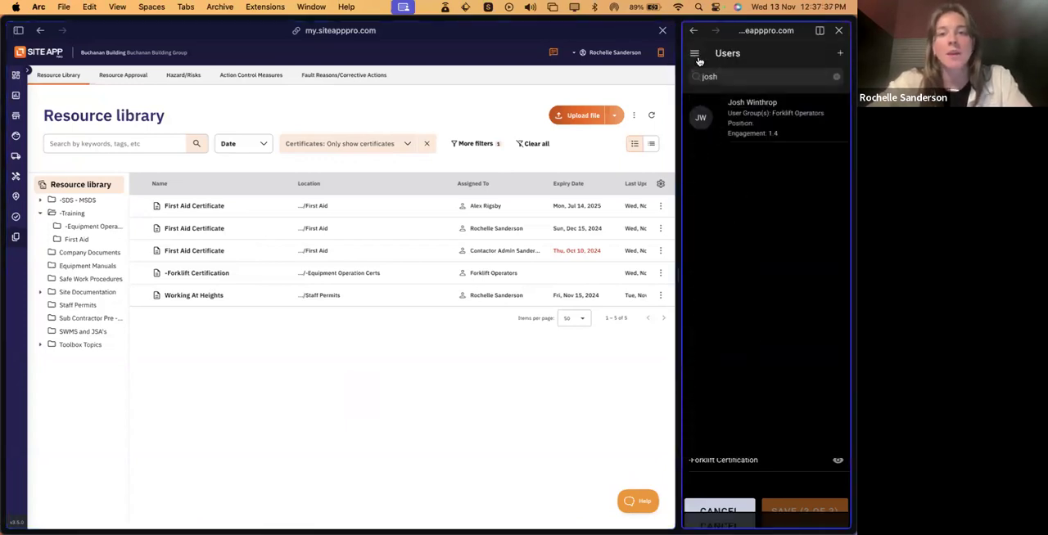
click(696, 58)
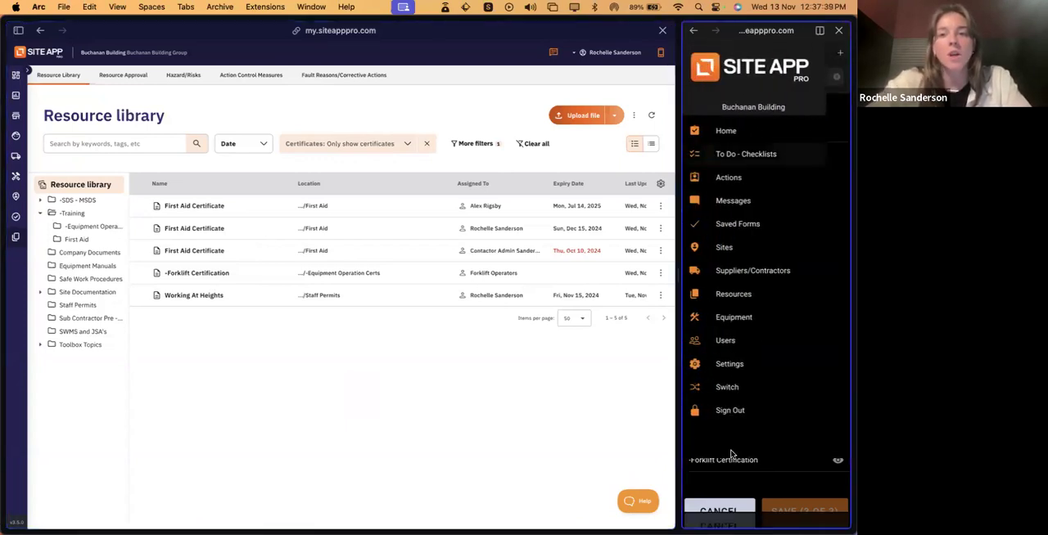
click(733, 294)
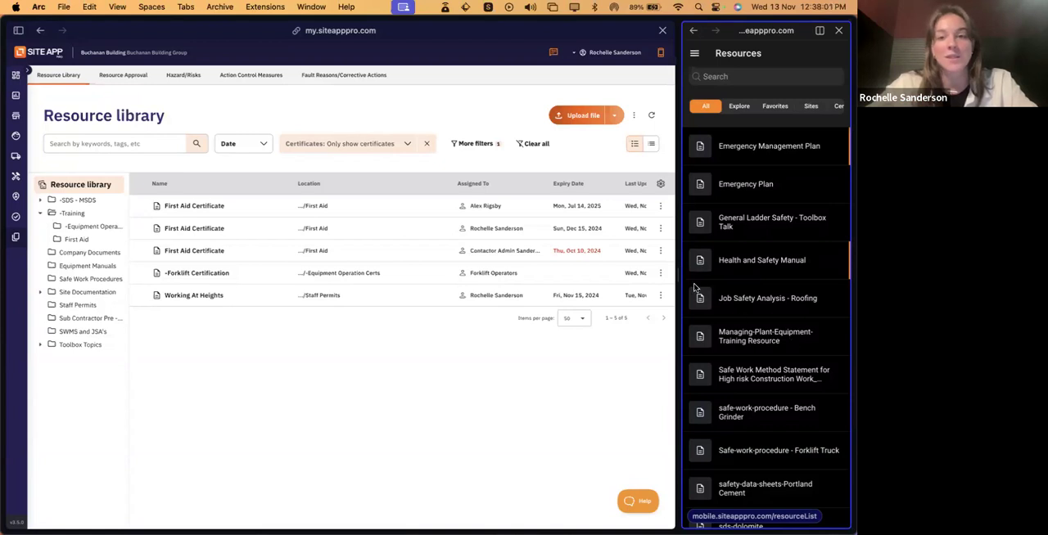
drag(673, 275, 619, 283)
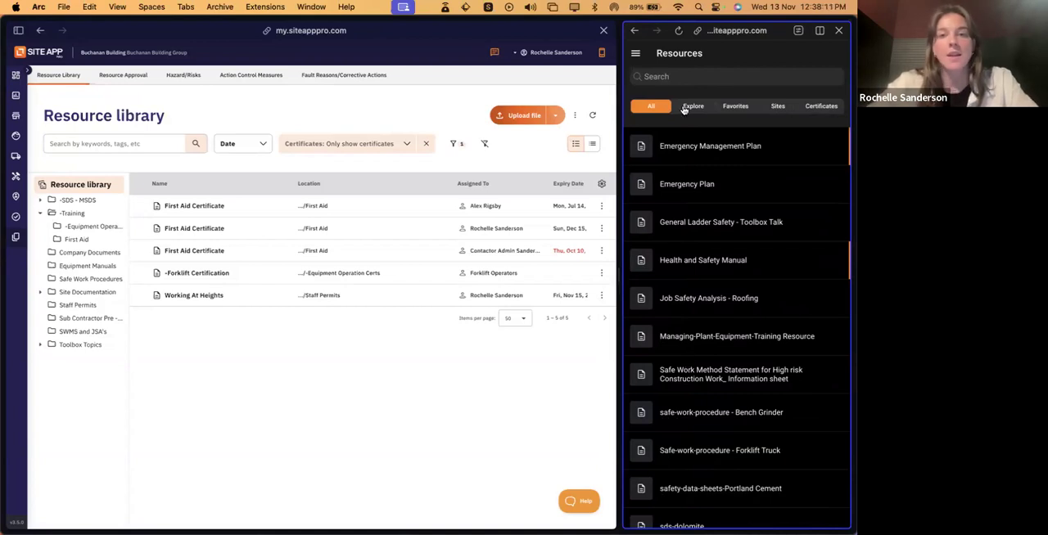
- Search the mobile resources for "safe work", and broaden the search to "safe"
click(668, 76)
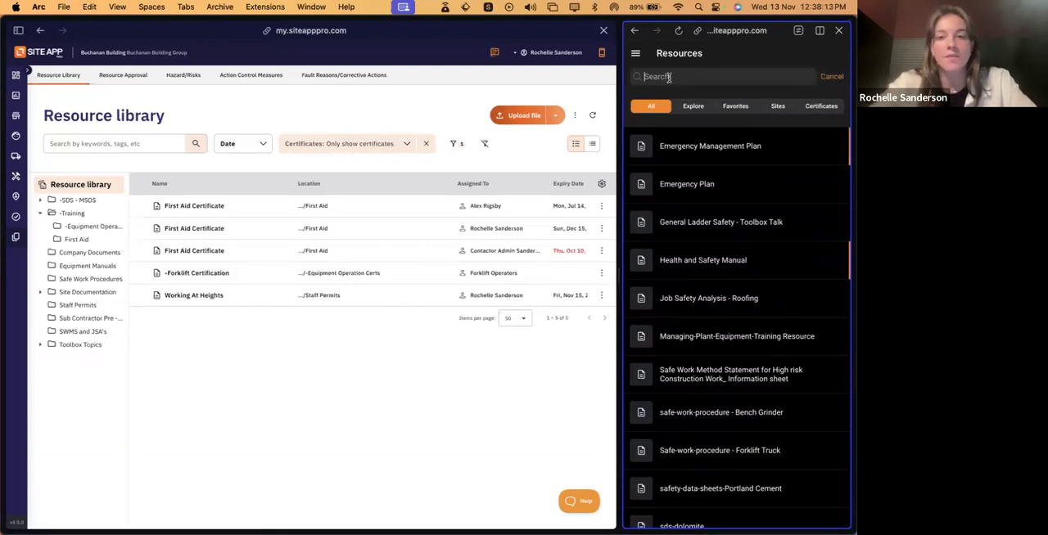
text(safe)
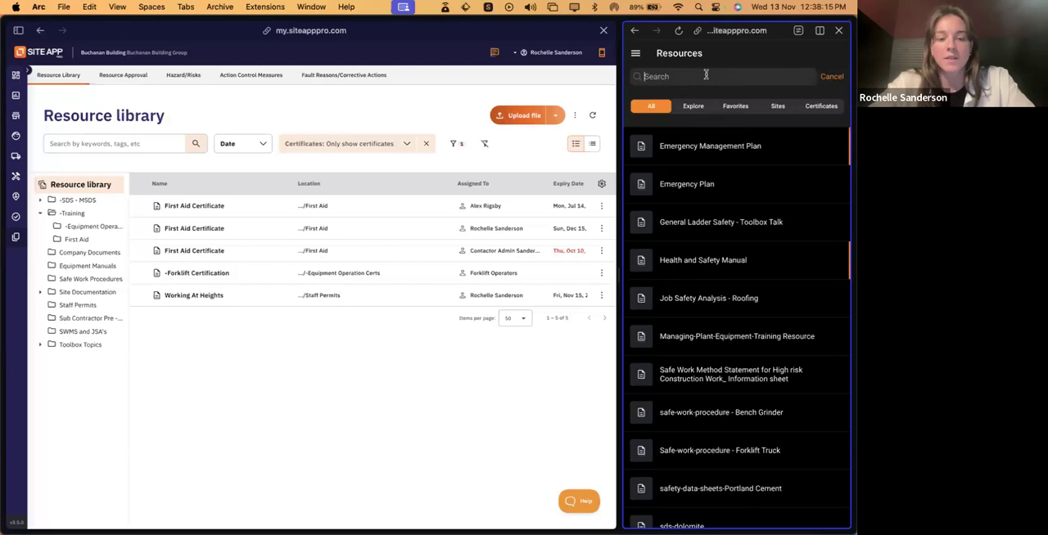
text( work)
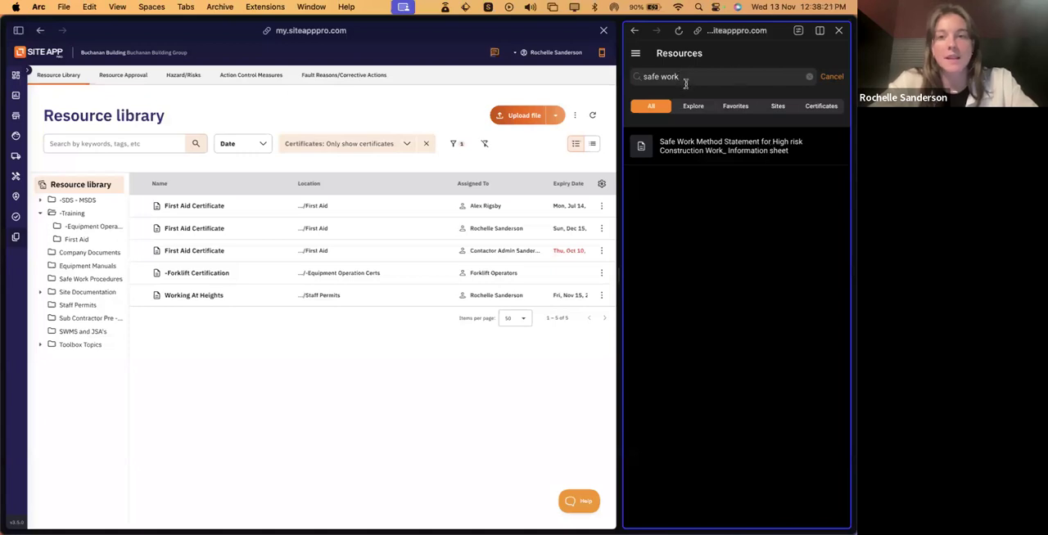
key(BackSpace)
key(BackSpace)
key(BackSpace)
key(BackSpace)
key(BackSpace)
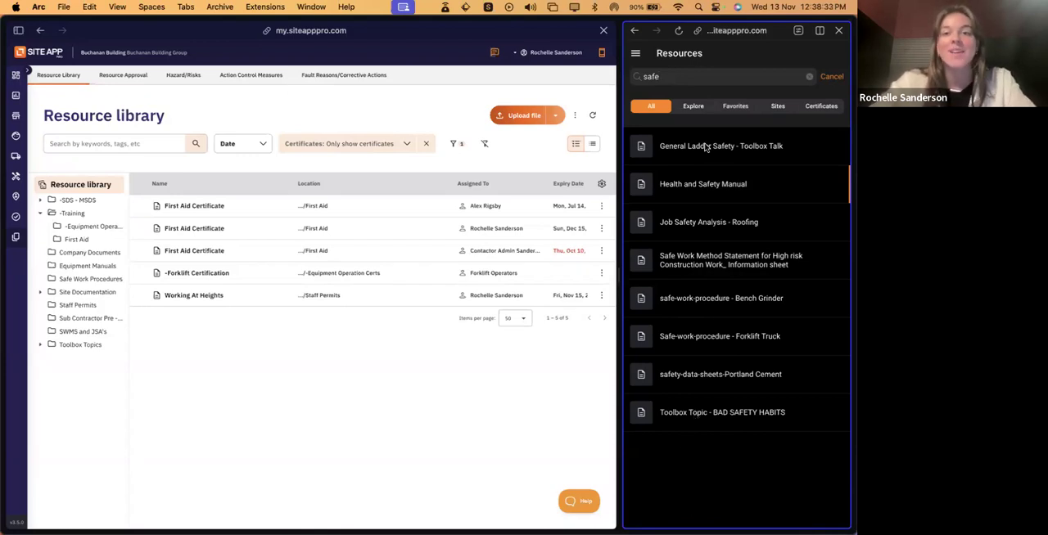
- Switch the mobile resources to the Explore folder view, clear the search and open the SWMS and JSA's folder
click(693, 107)
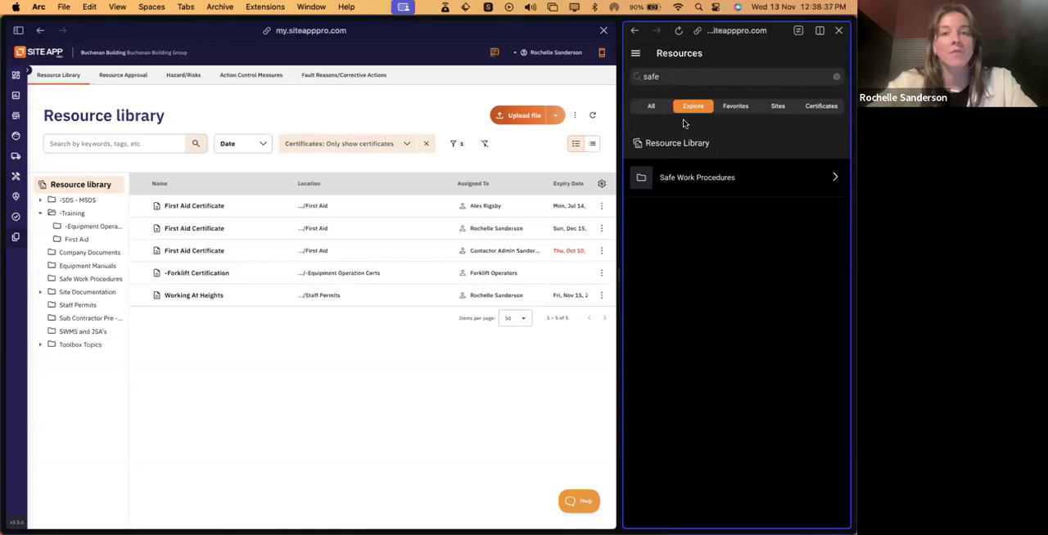
click(836, 76)
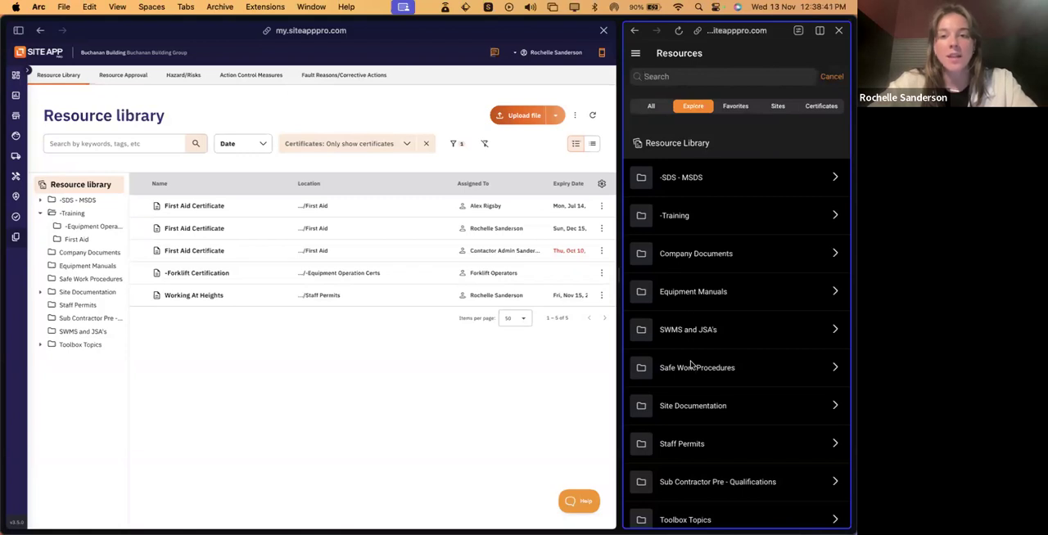
scroll(688, 383, down, 1)
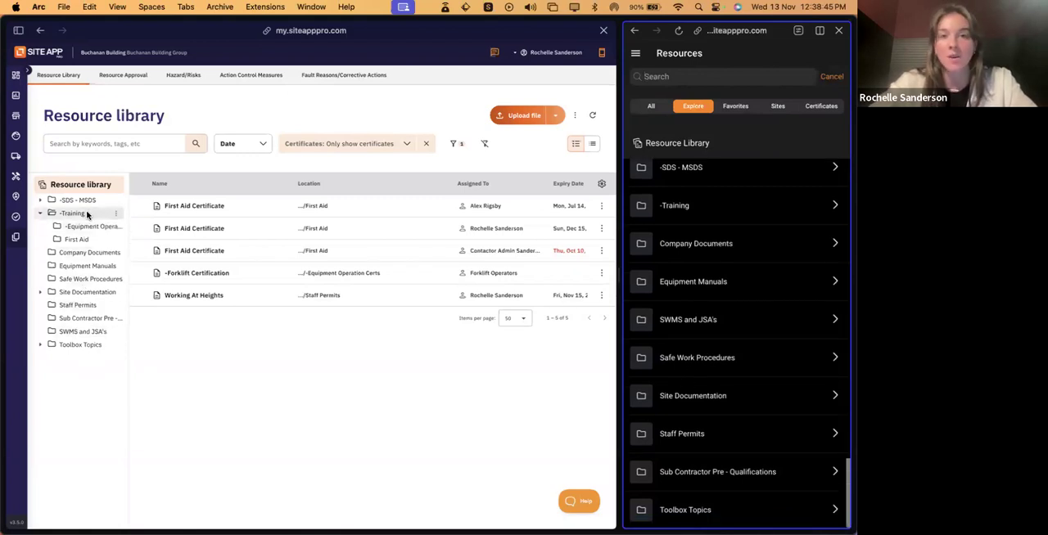
scroll(702, 242, up, 1)
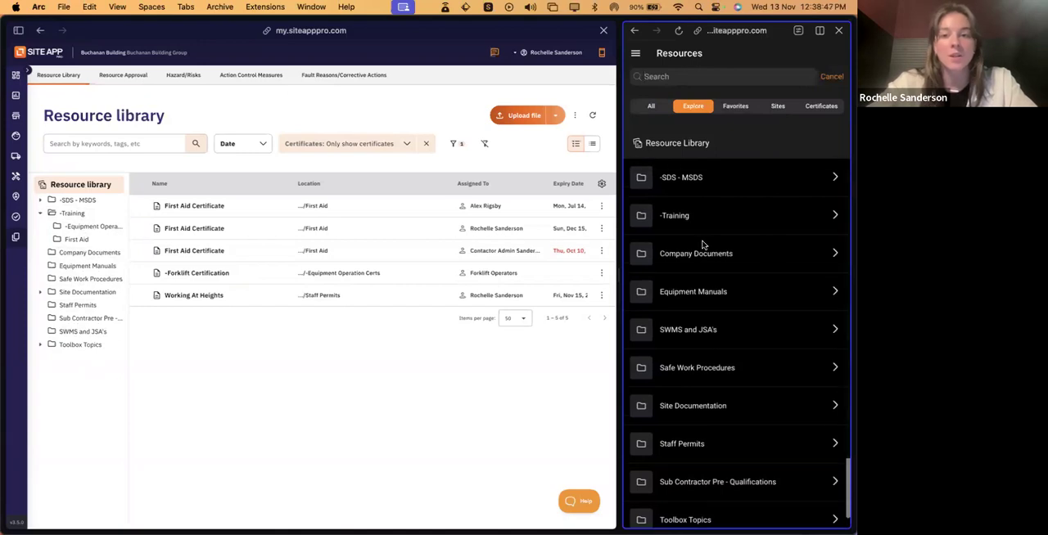
scroll(703, 302, down, 1)
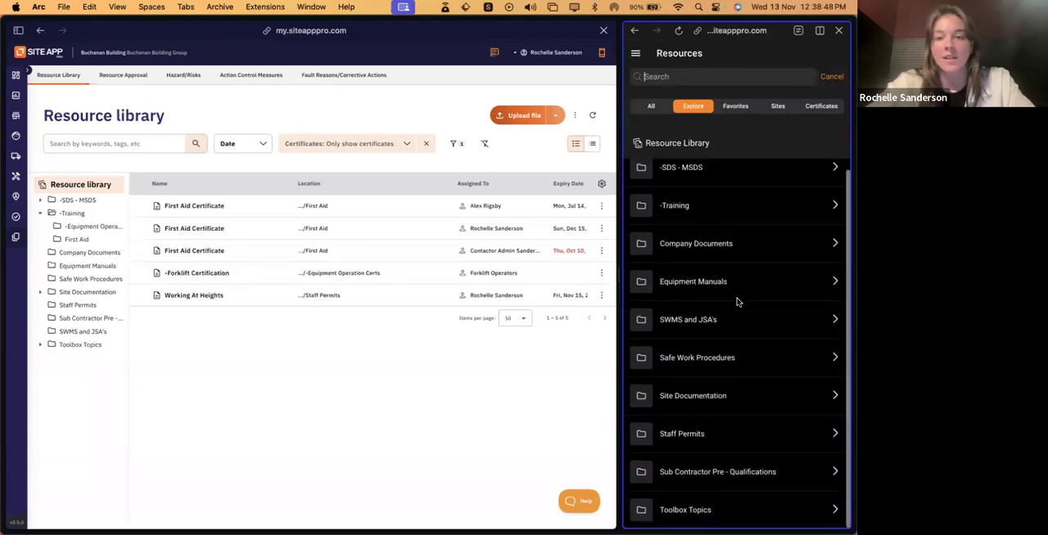
click(702, 324)
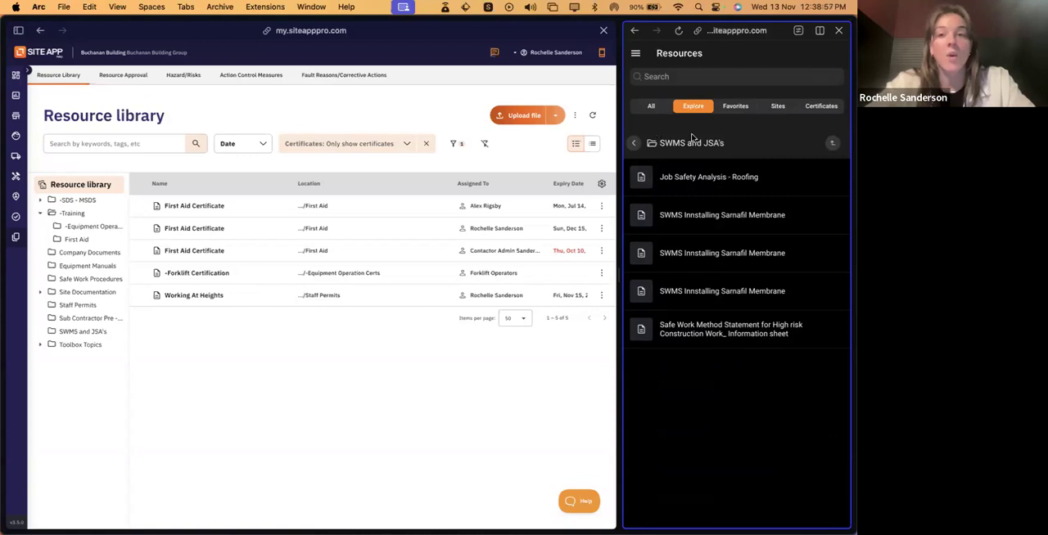
- Mark the first SWMS Innstalling Sarnafil Membrane resource in the SWMS and JSA's folder as a favourite and check the Favorites list
click(737, 108)
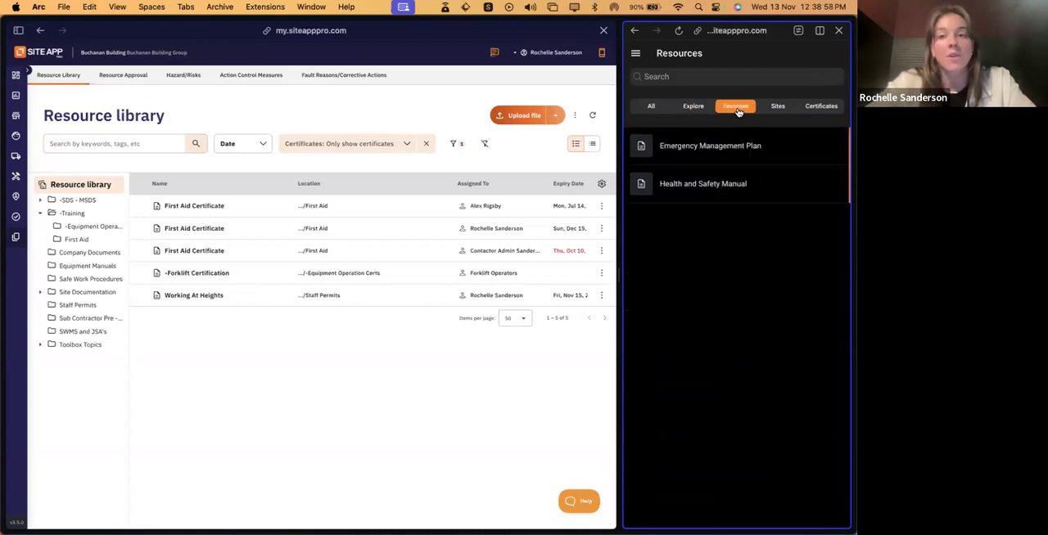
click(692, 106)
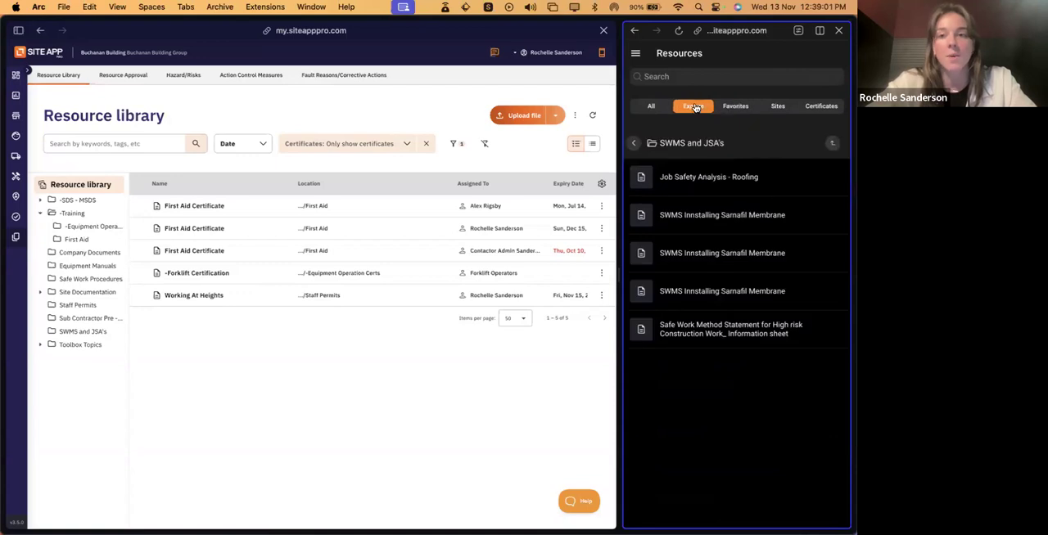
click(744, 216)
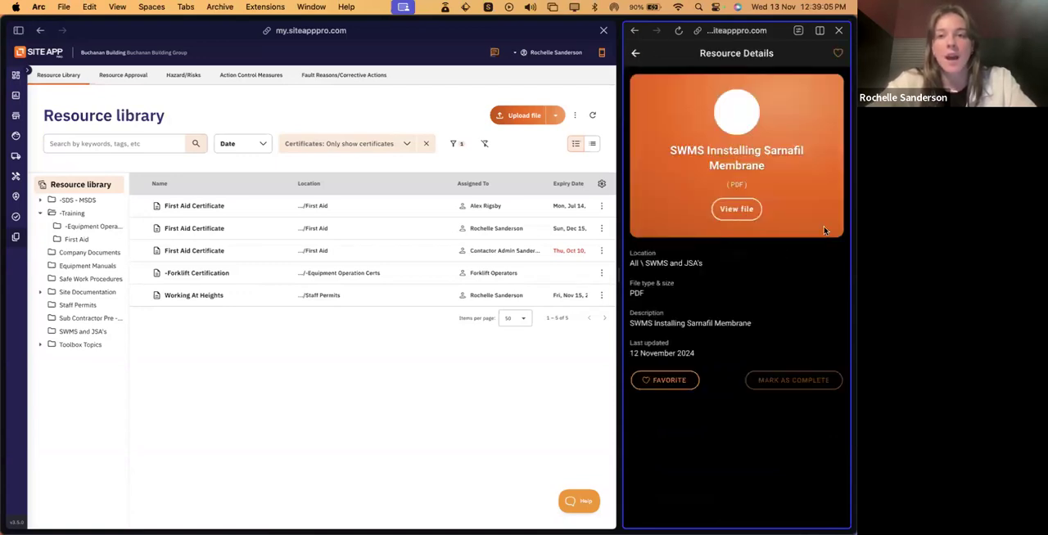
click(839, 53)
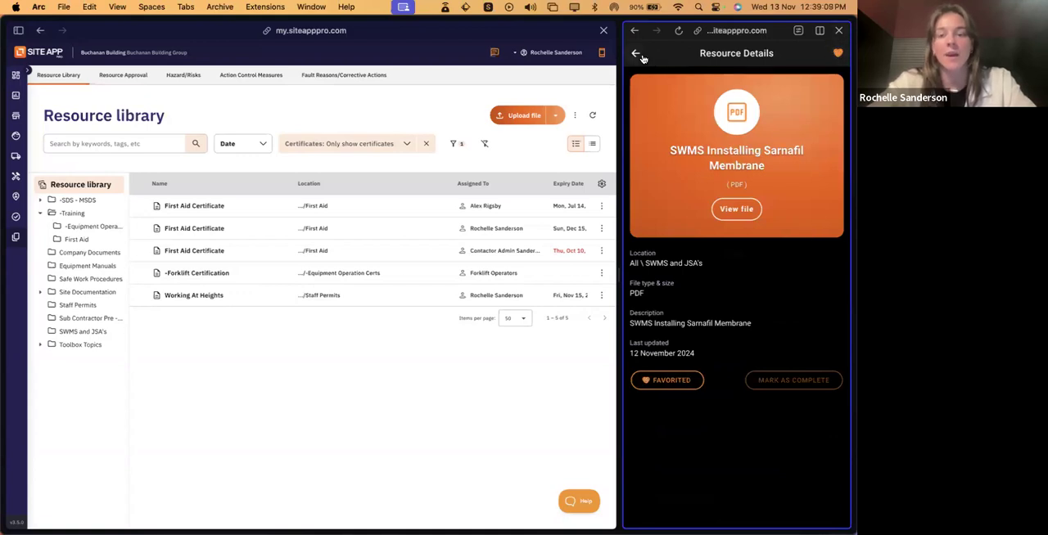
click(642, 56)
click(735, 106)
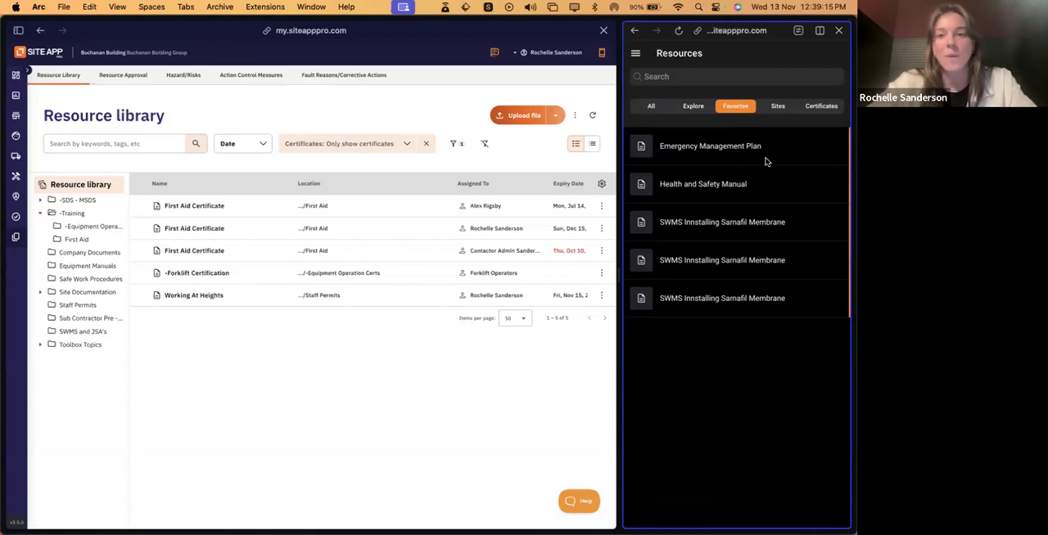
- Show the resources by site, view the Emergency Plan file under Bungalow Renovation, and return to the site list
click(777, 107)
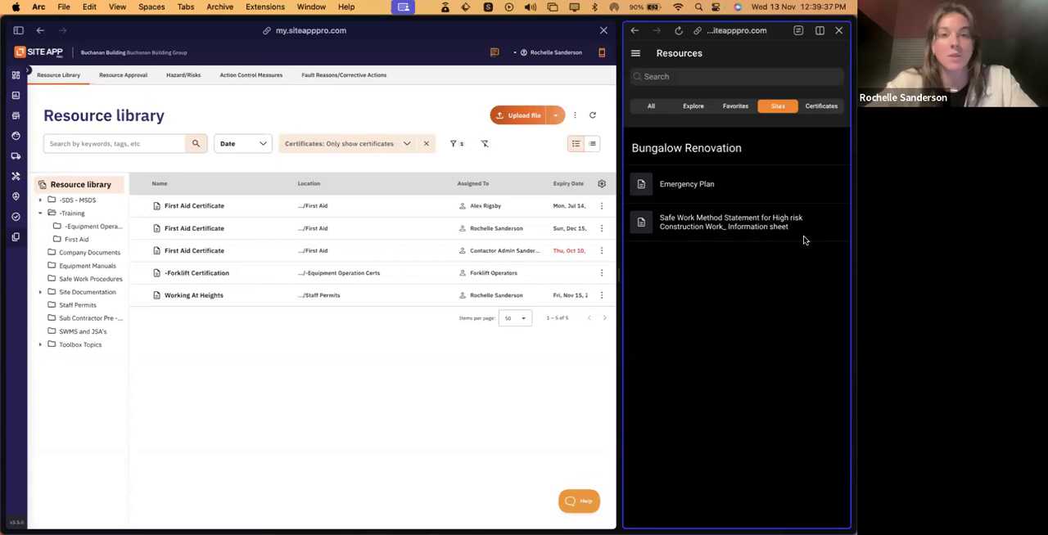
click(752, 189)
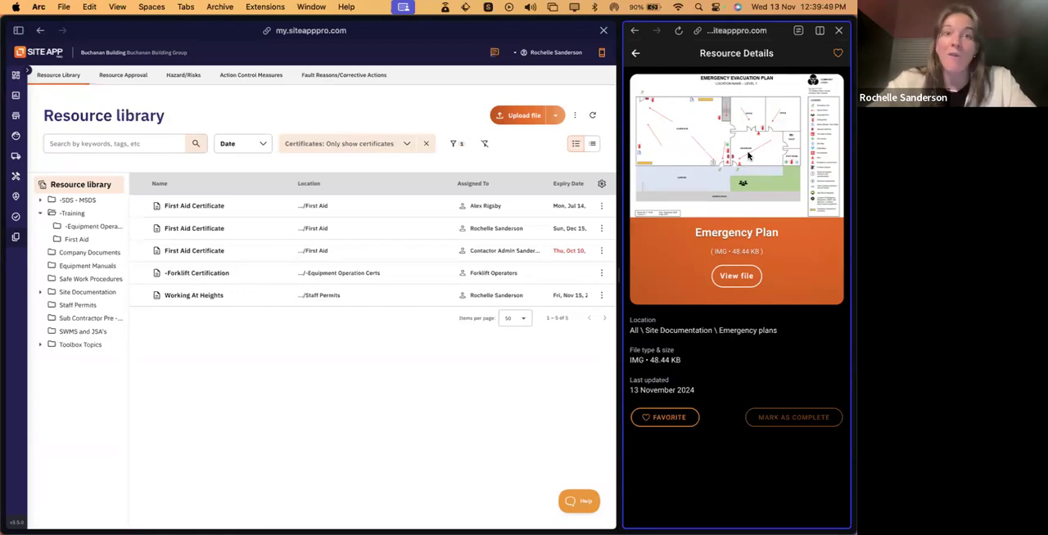
click(745, 278)
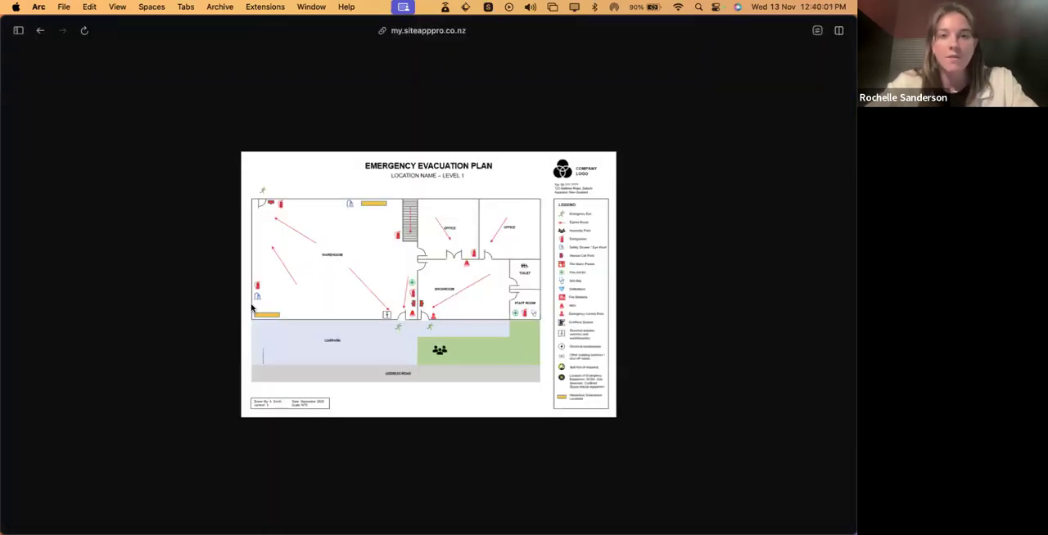
mouse_move(4, 275)
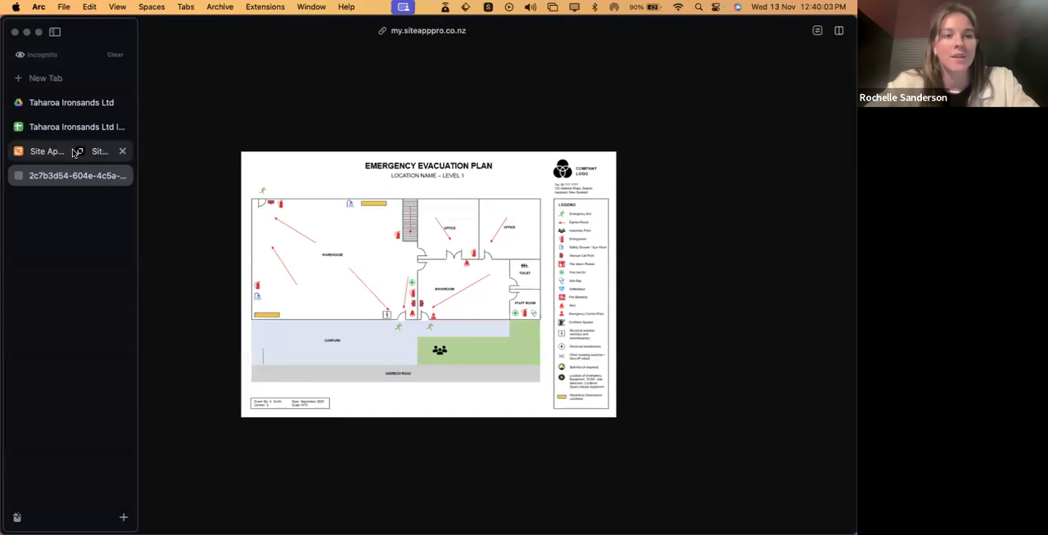
click(77, 151)
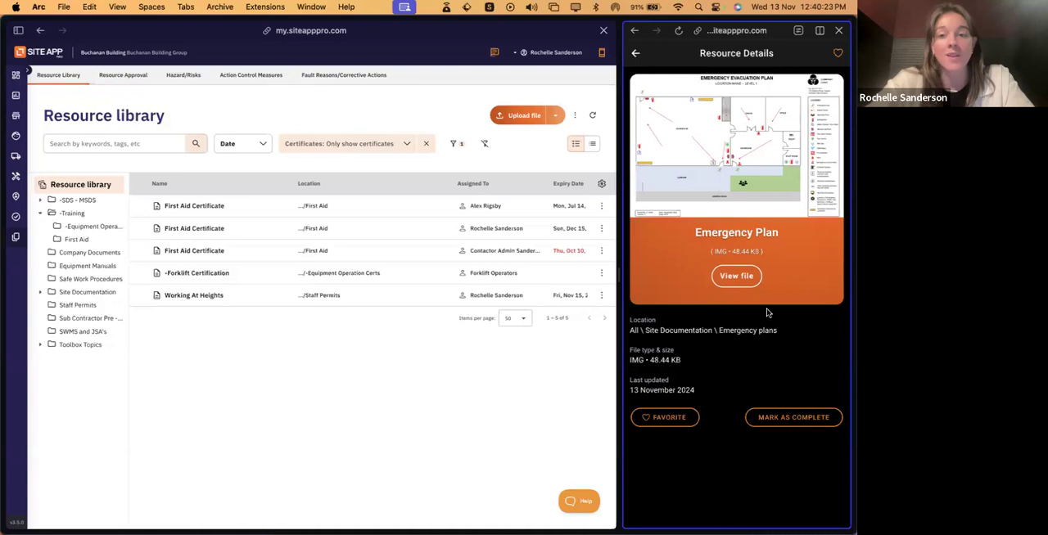
click(636, 54)
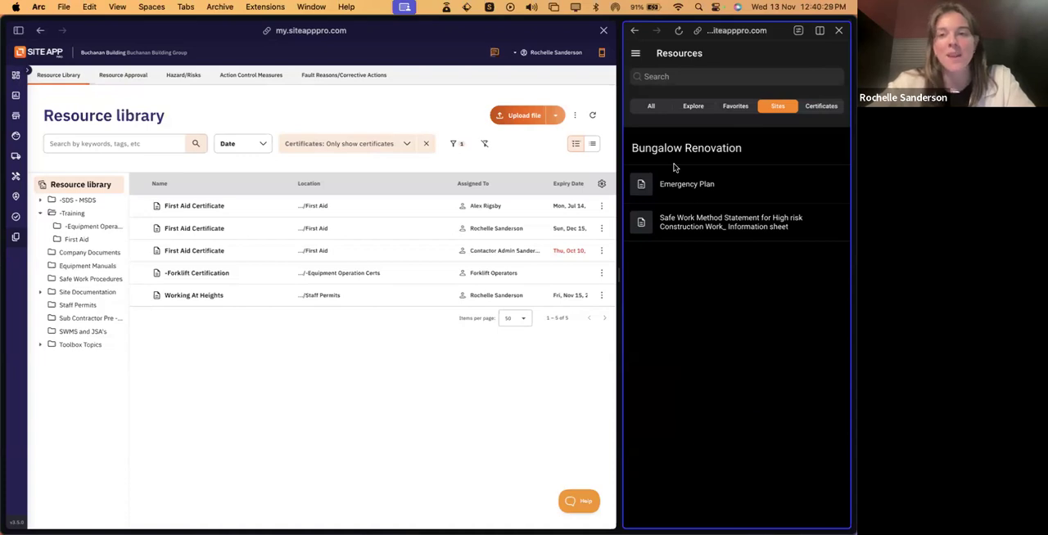
- Check the mobile Certificates list, return to all resources and narrow the mobile view again beside the resource library
click(809, 110)
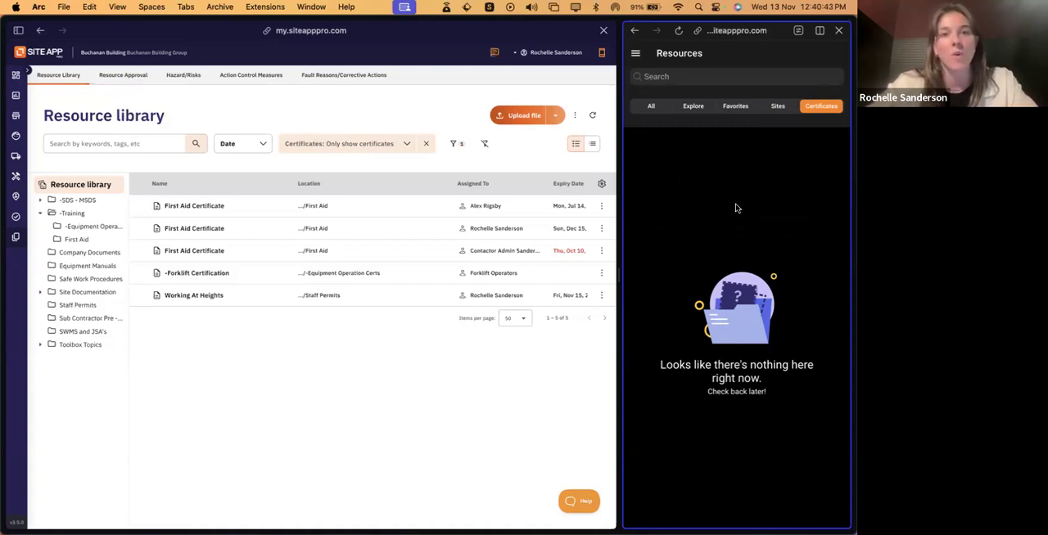
click(650, 108)
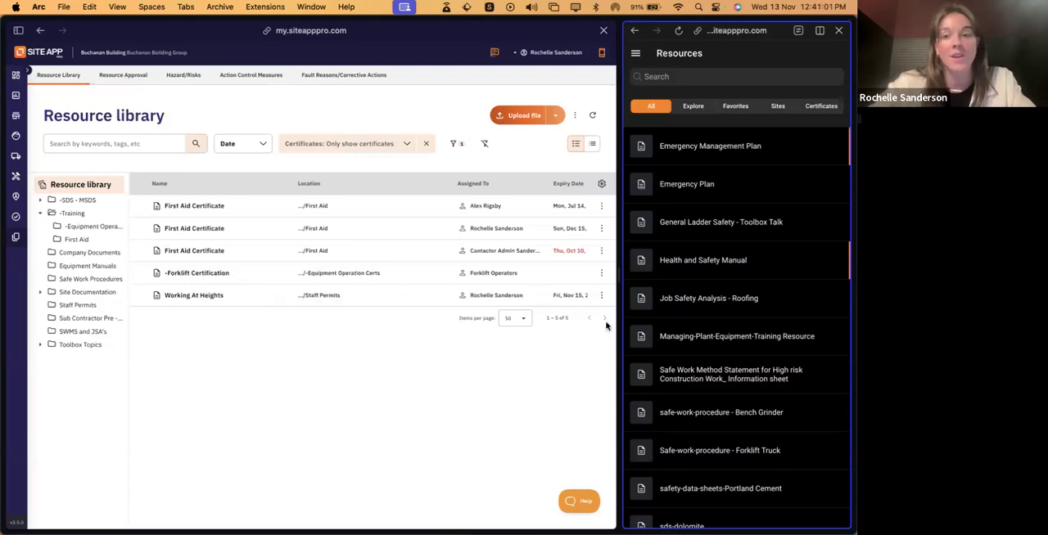
drag(619, 282, 659, 281)
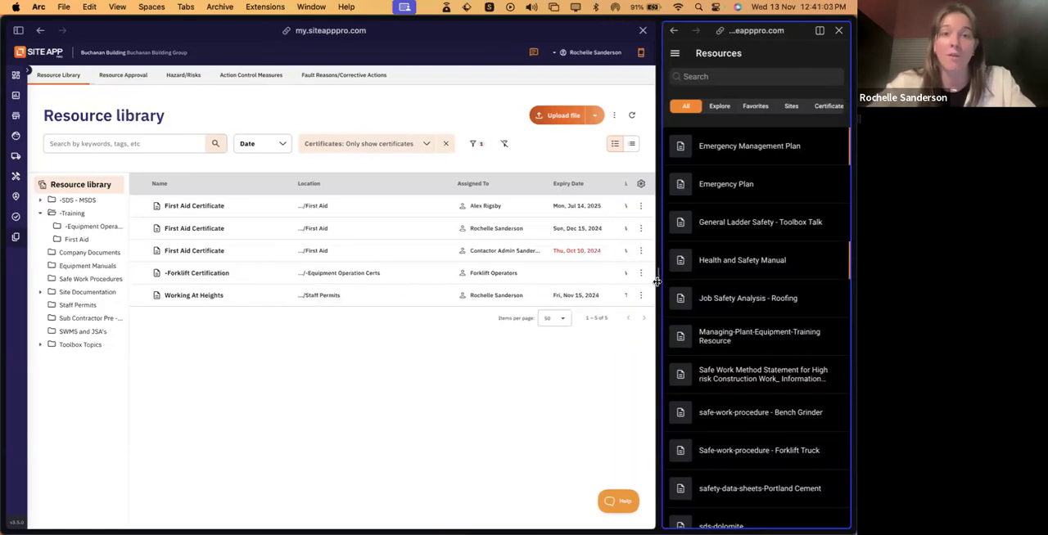
click(318, 367)
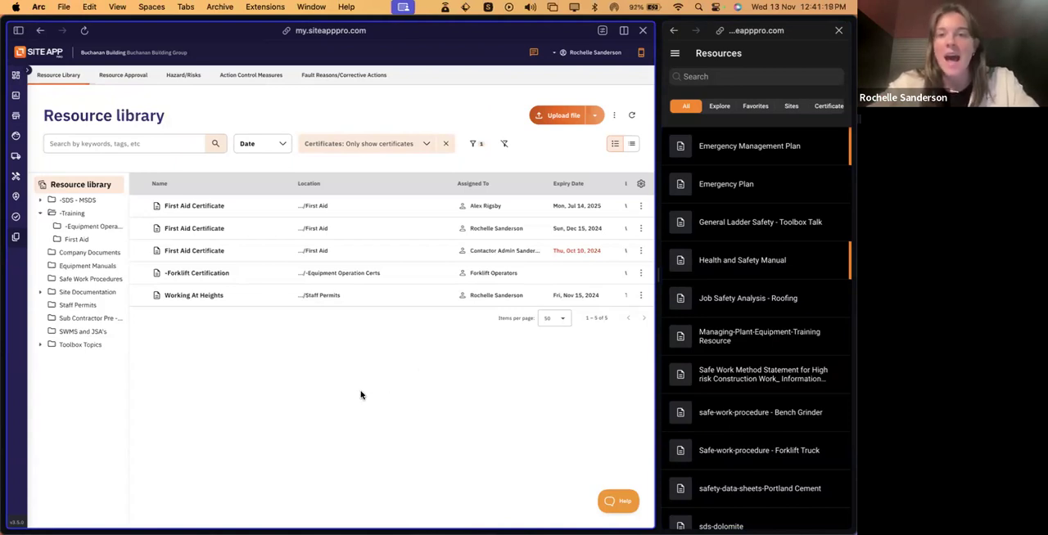
key(ctrl+Left)
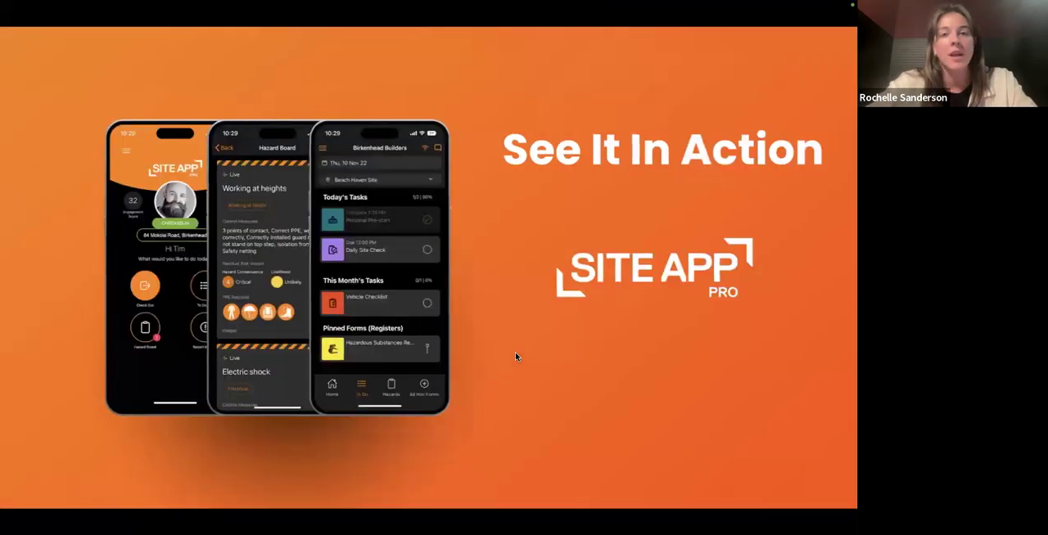
click(499, 296)
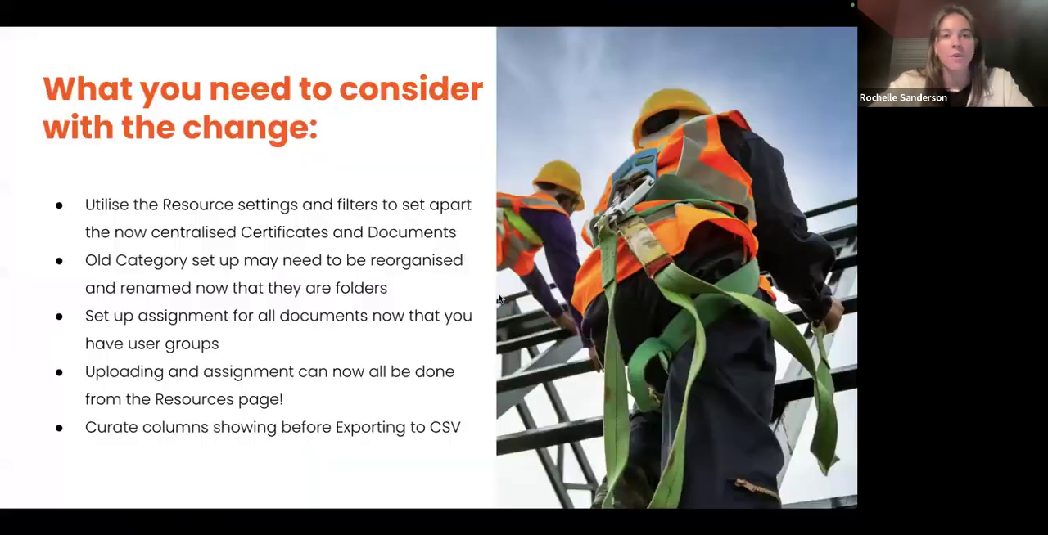
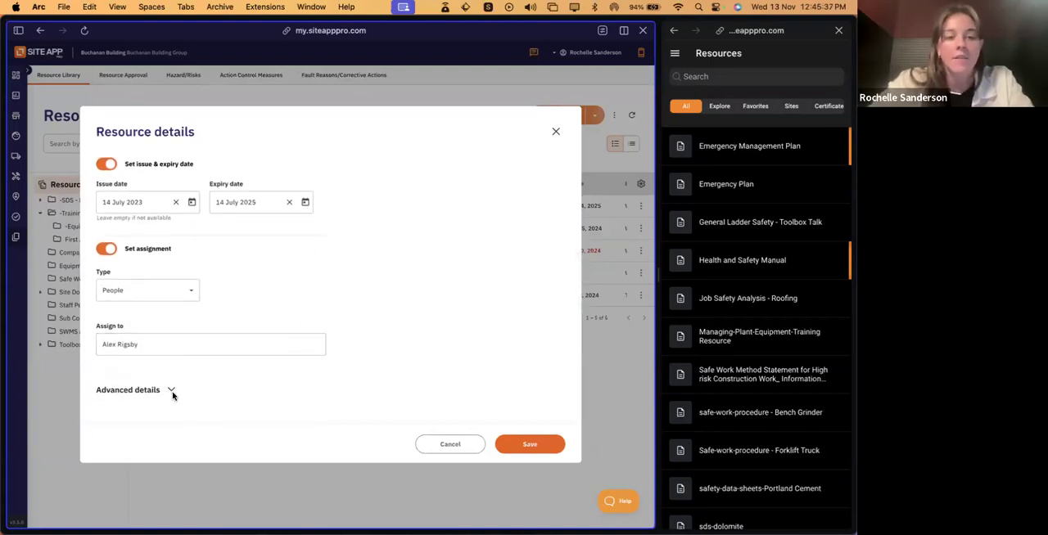
- Expand the advanced details of the open First Aid Certificate, review its description, sharing, tags, dates and assignment, and close it without saving
click(169, 390)
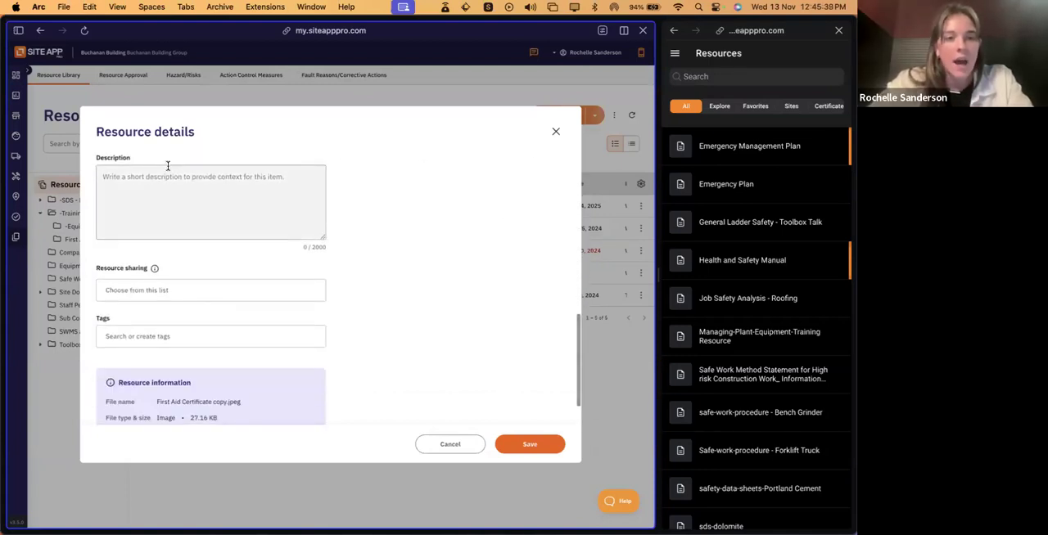
scroll(270, 211, up, 1)
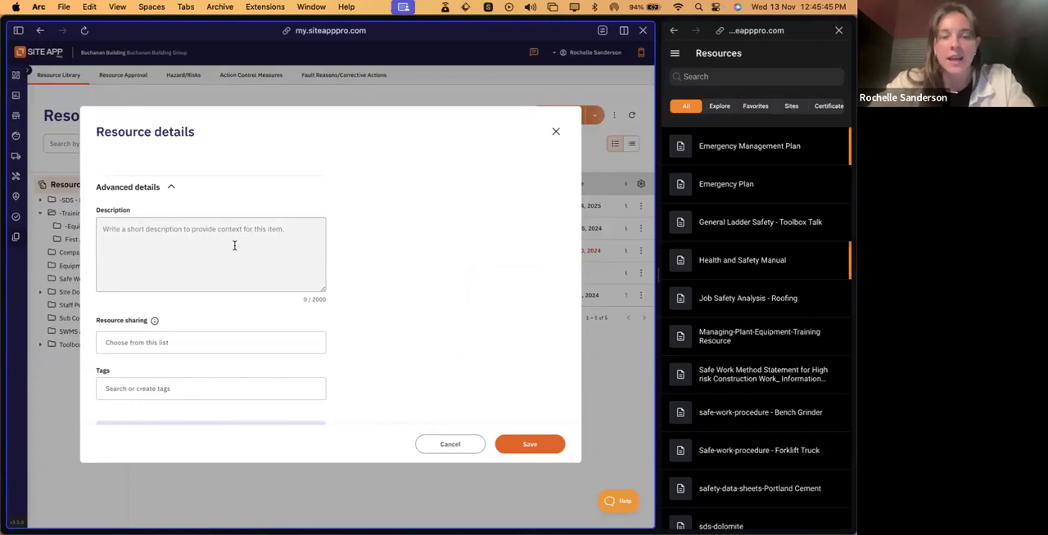
scroll(234, 245, up, 5)
scroll(234, 246, up, 8)
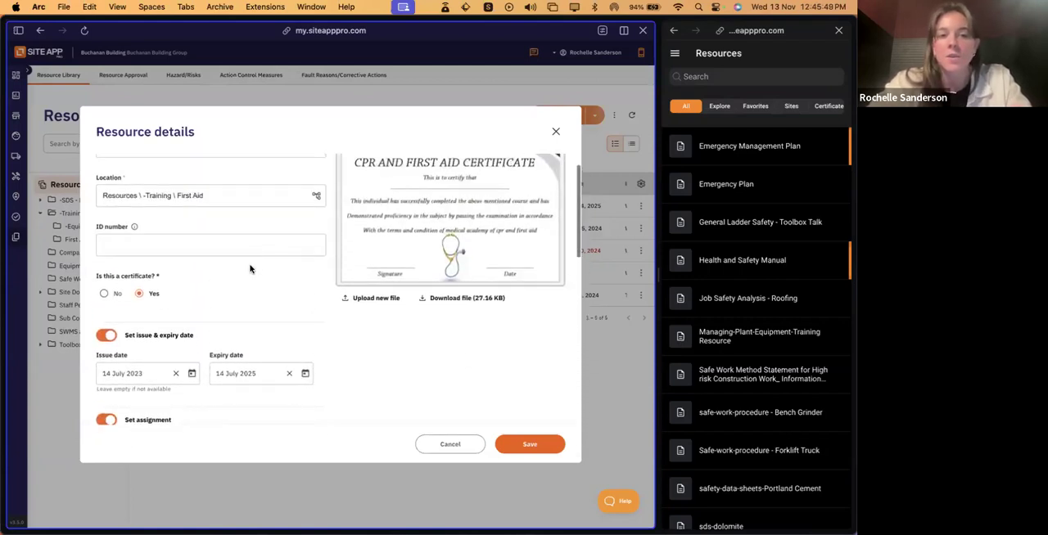
scroll(249, 269, up, 2)
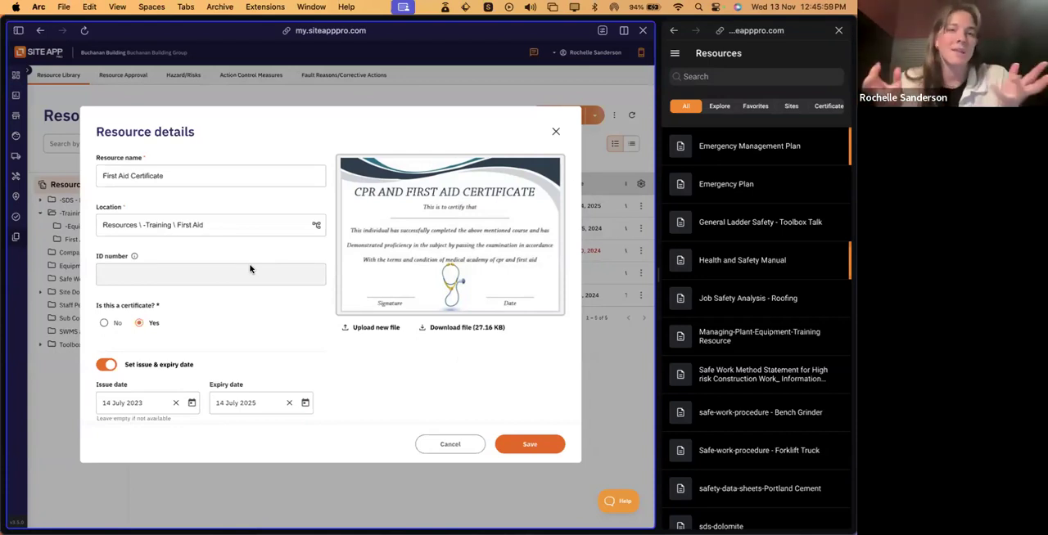
scroll(392, 377, down, 3)
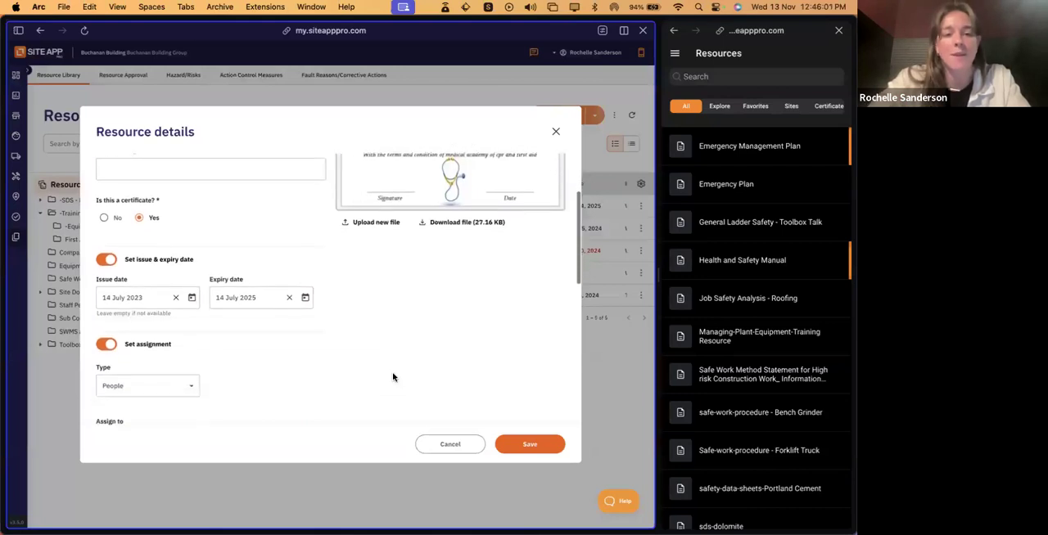
scroll(392, 377, down, 5)
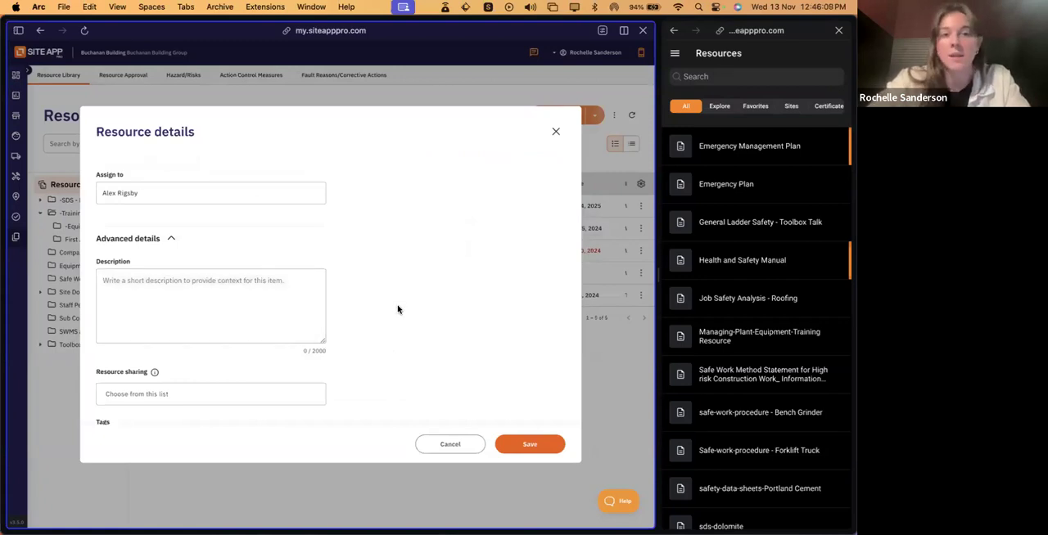
scroll(397, 310, up, 5)
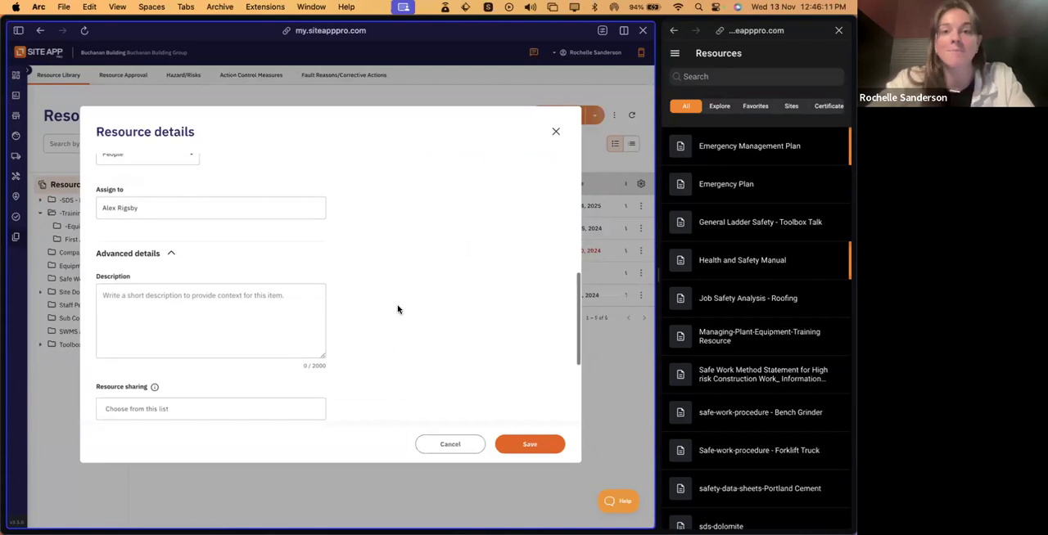
scroll(398, 310, up, 10)
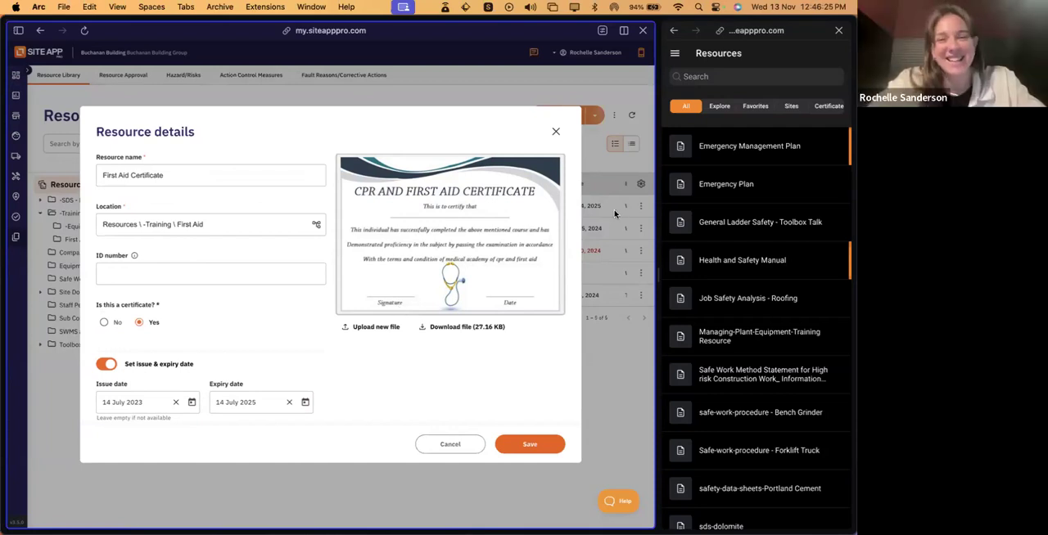
click(555, 133)
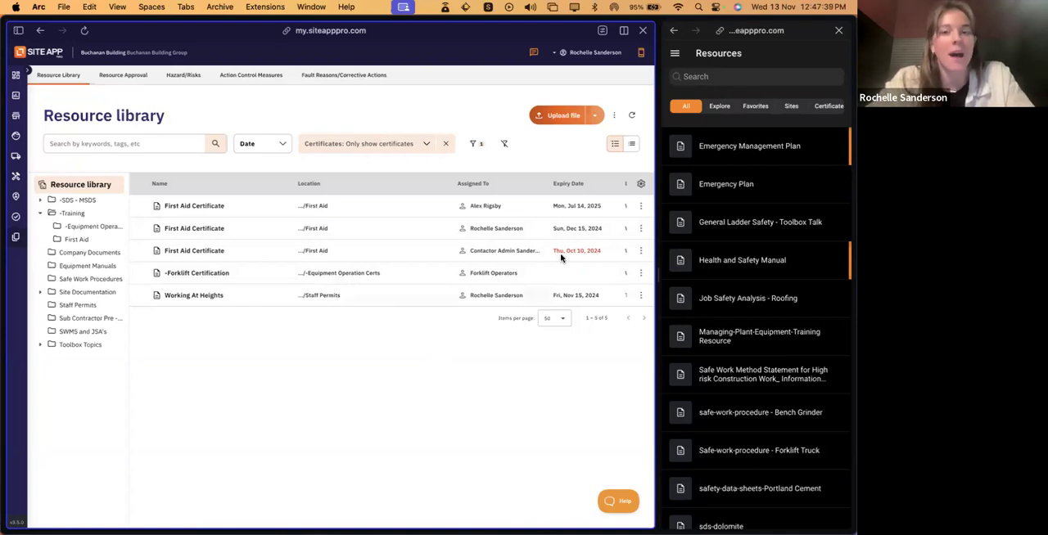
- Open the first First Aid Certificate in the list for editing, view its file preview and details, and close it
click(641, 208)
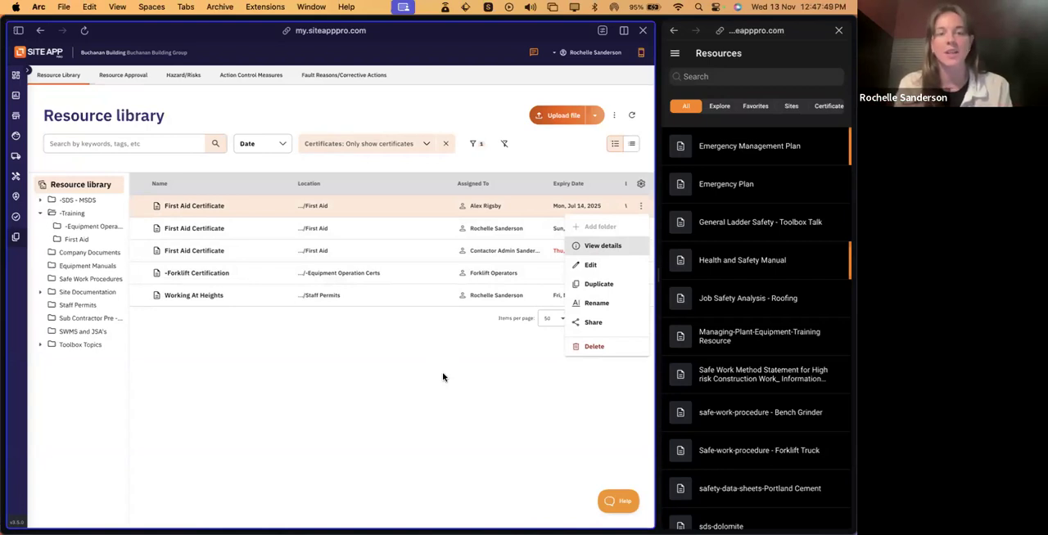
click(610, 265)
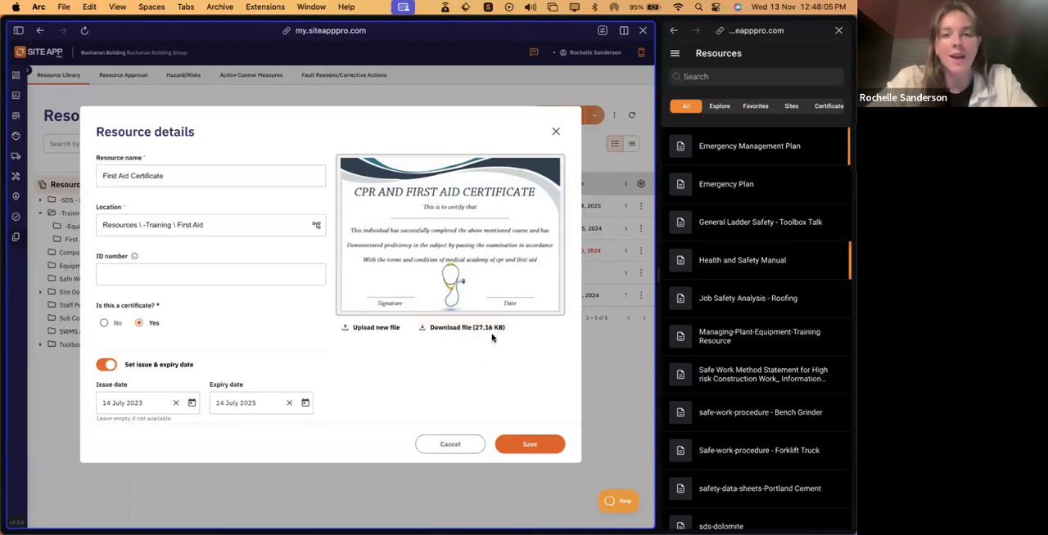
click(555, 131)
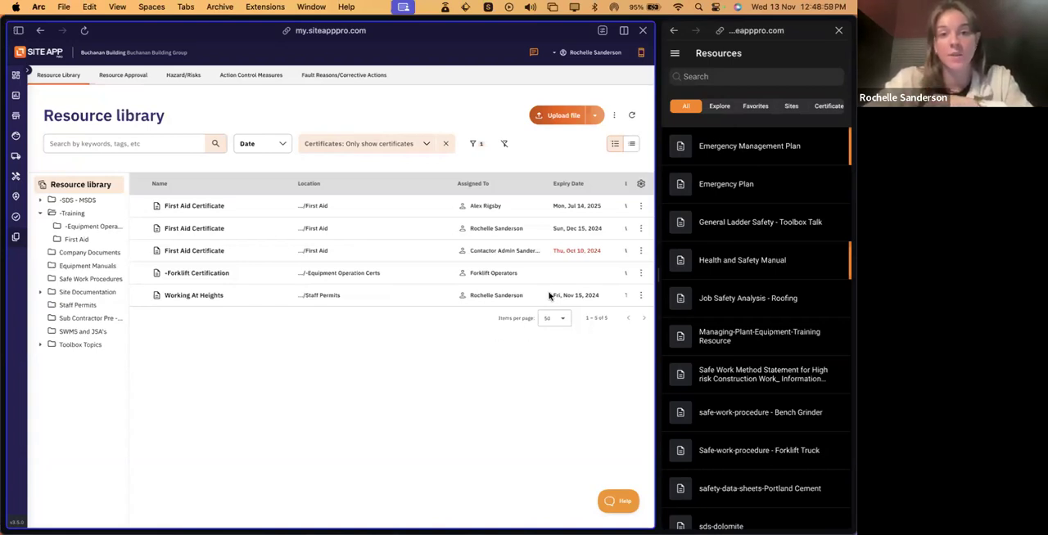
- Reopen the first First Aid Certificate for editing, check who it can be assigned to, and close it without changes
click(641, 207)
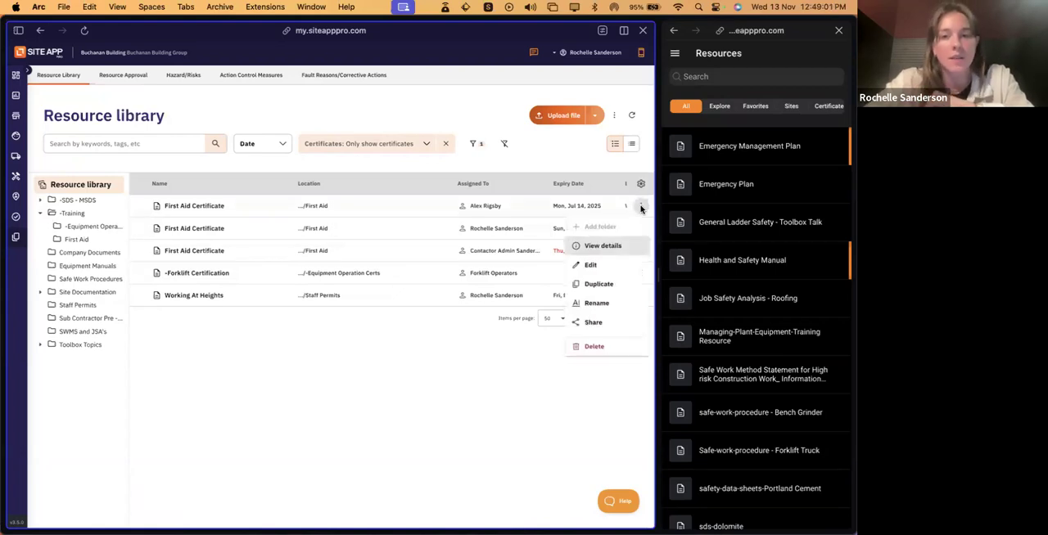
click(603, 264)
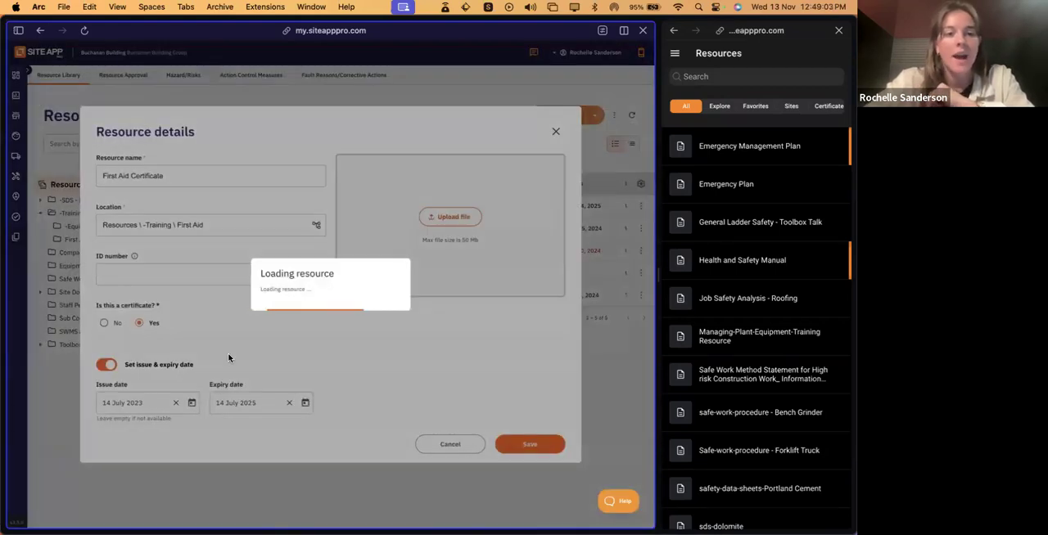
scroll(227, 352, down, 5)
click(153, 352)
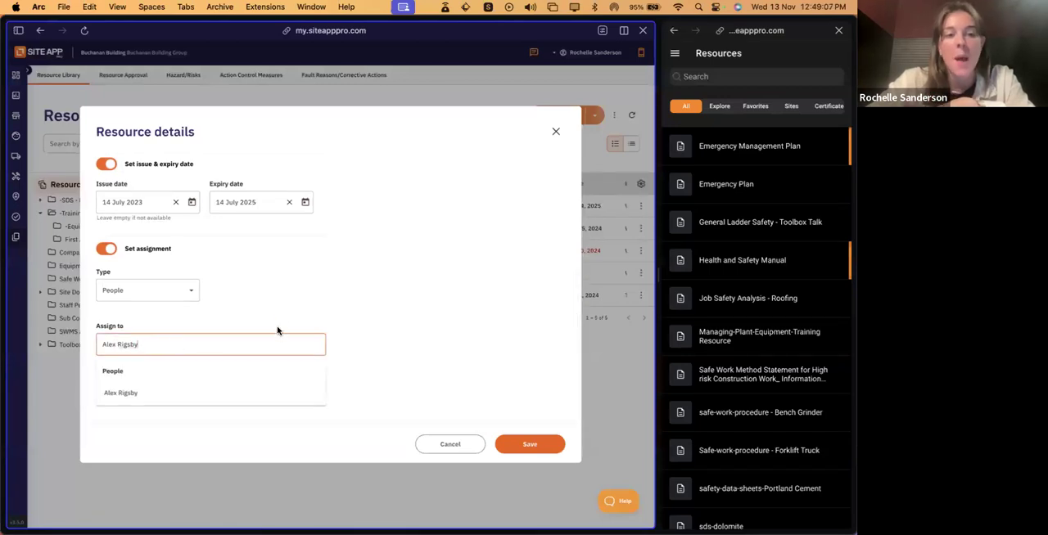
click(287, 303)
scroll(279, 321, up, 5)
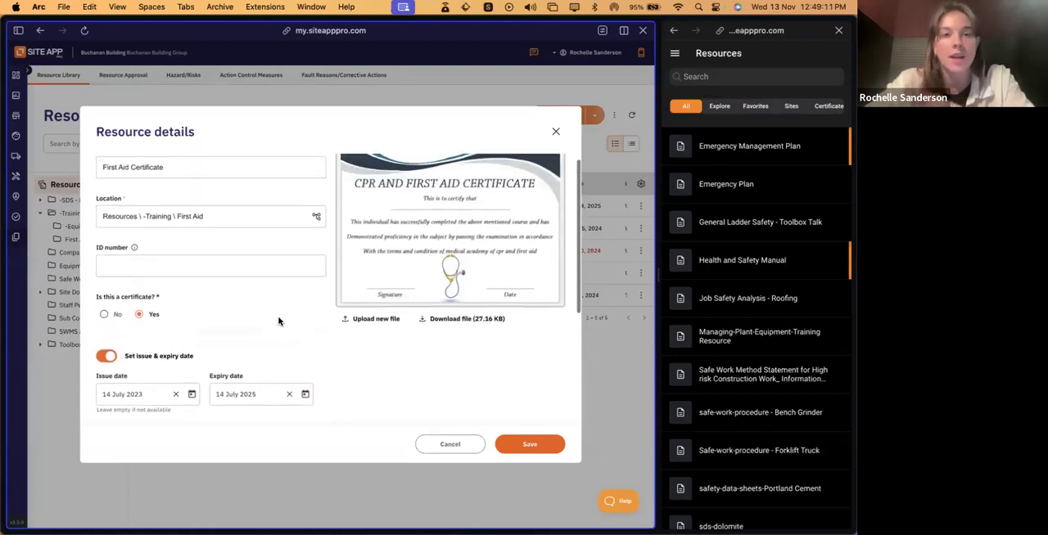
click(555, 131)
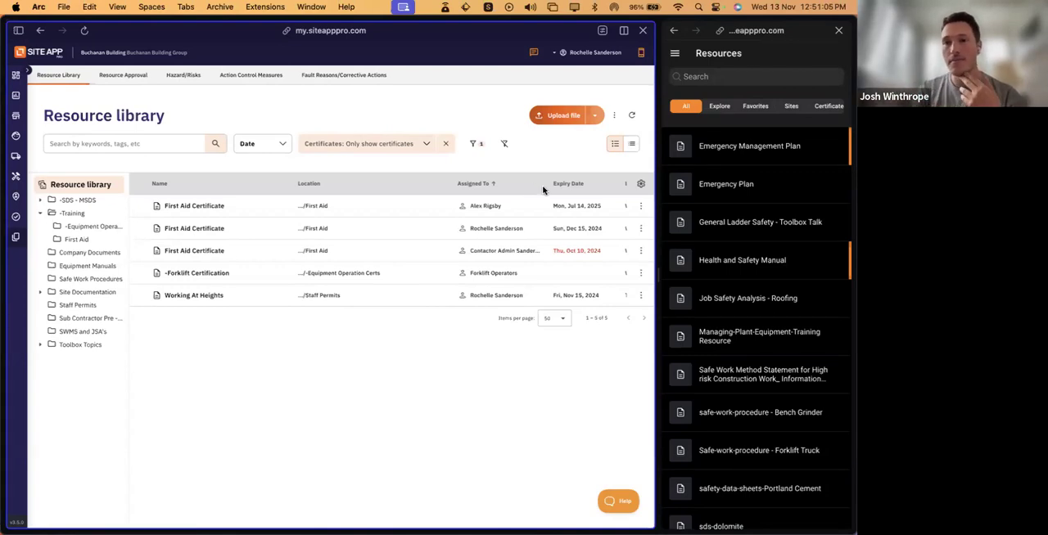
- Review the remaining columns of the certificate list and the column options in its table data settings, leaving the settings unchanged
scroll(587, 189, right, 2)
scroll(587, 190, right, 6)
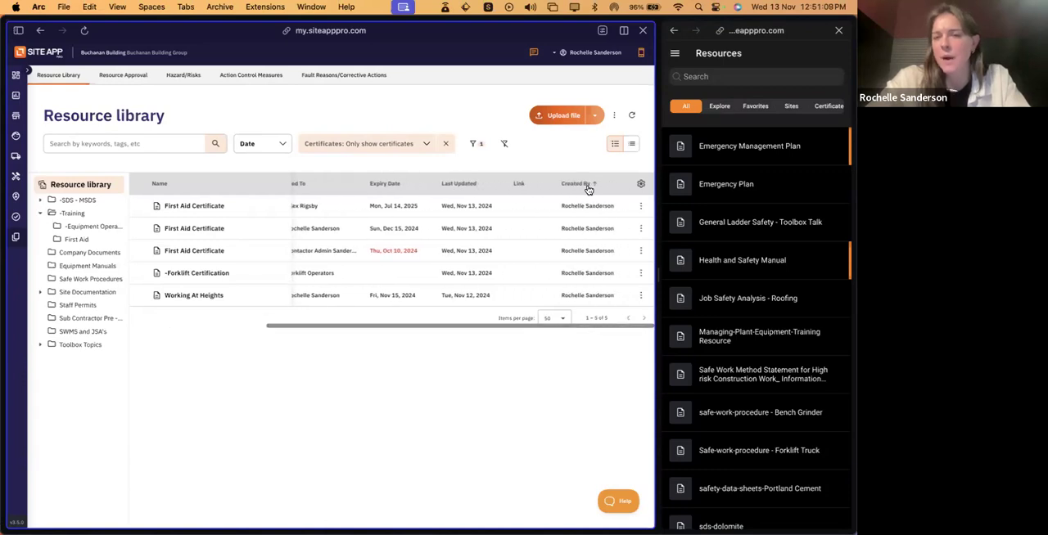
click(641, 183)
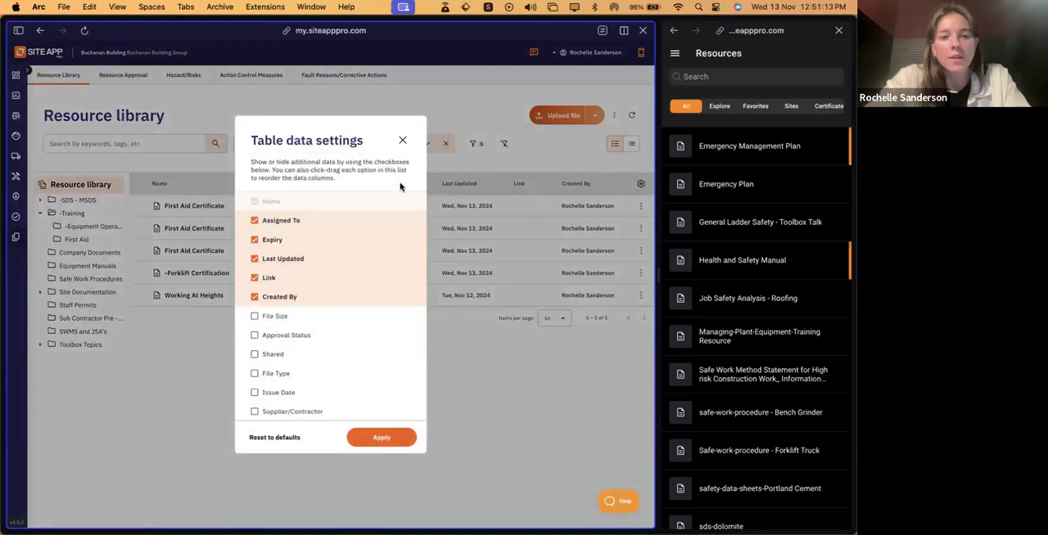
click(404, 141)
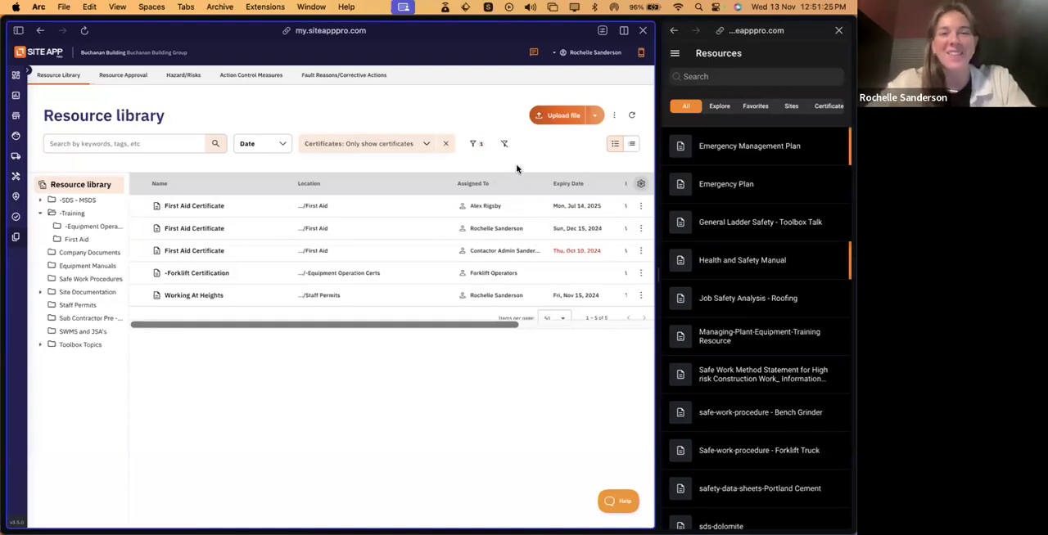
click(640, 184)
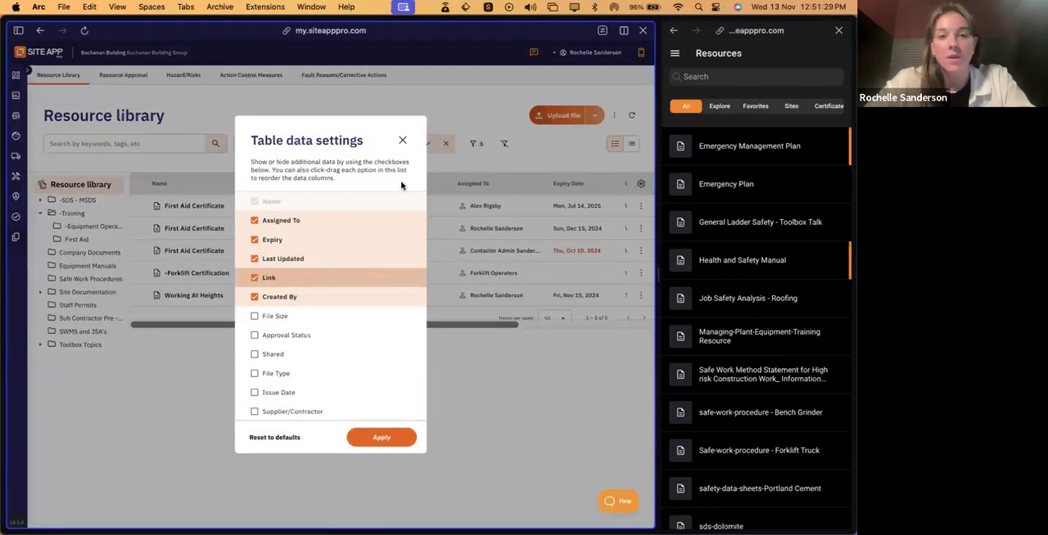
click(402, 139)
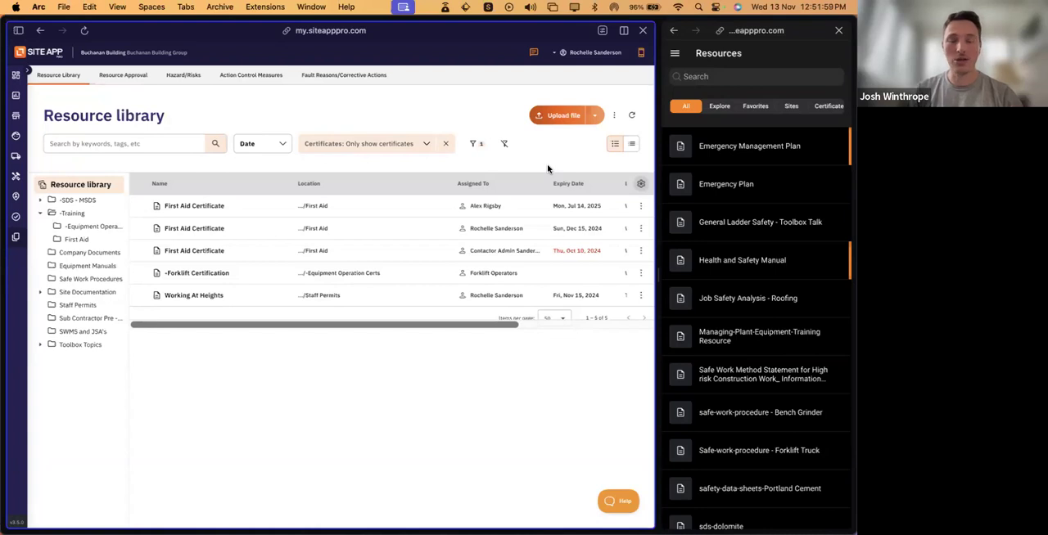
- Widen the resource library pane slightly and switch the mobile app to Home, viewing the Ad Hoc Forms list before returning there
drag(656, 271, 670, 271)
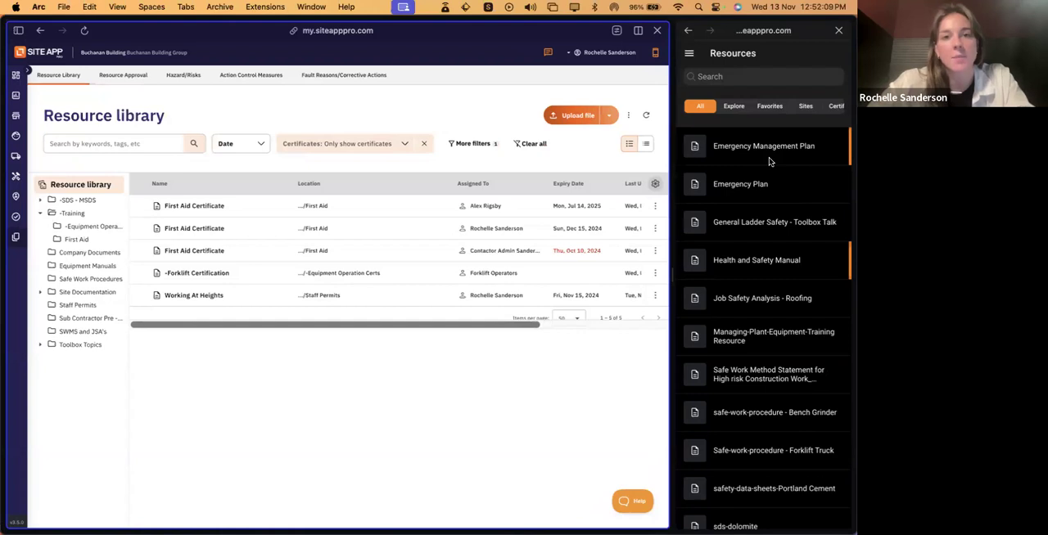
click(691, 54)
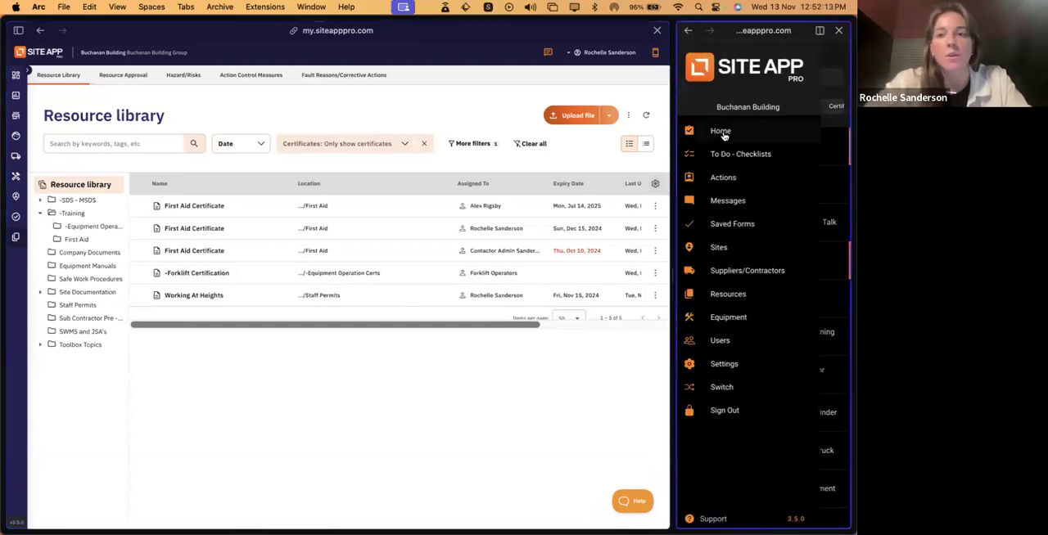
click(723, 133)
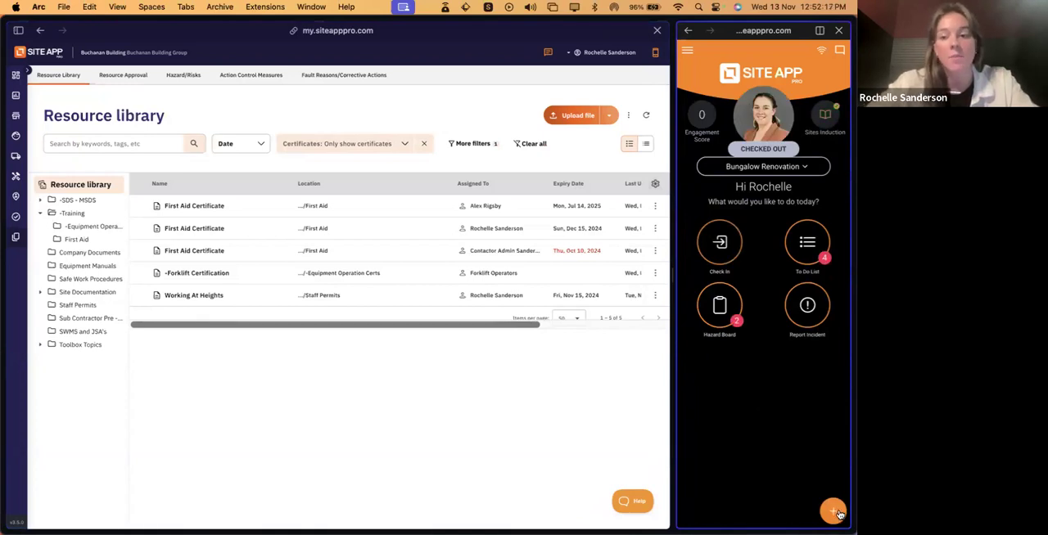
click(835, 512)
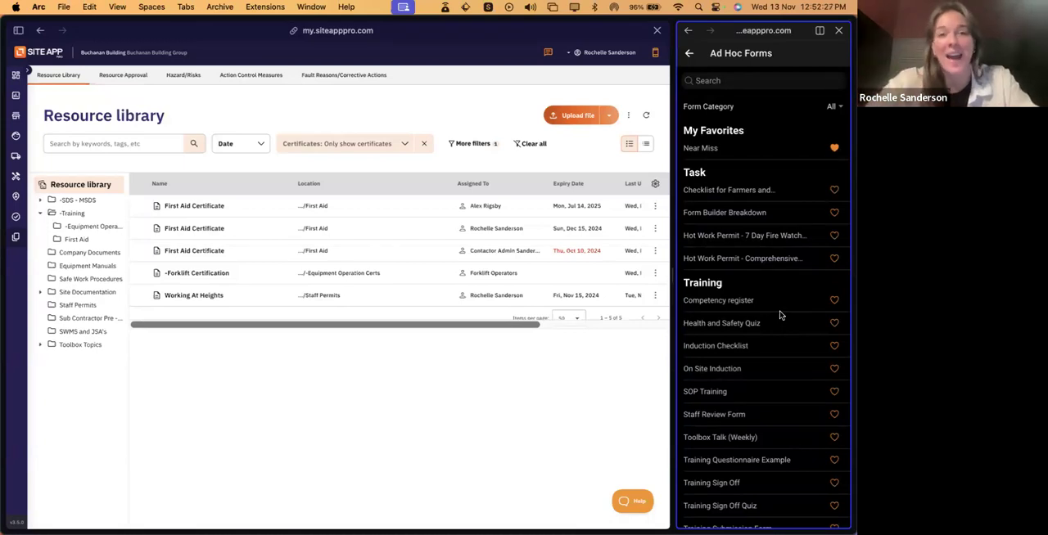
click(688, 55)
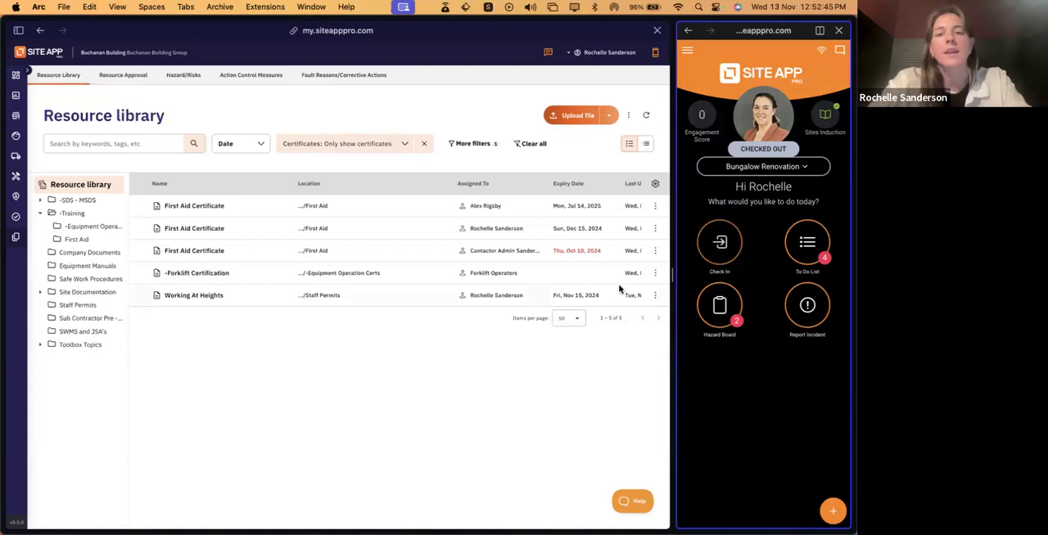
- View the editable details of the top First Aid Certificate beside the mobile home screen and close them without saving
click(656, 207)
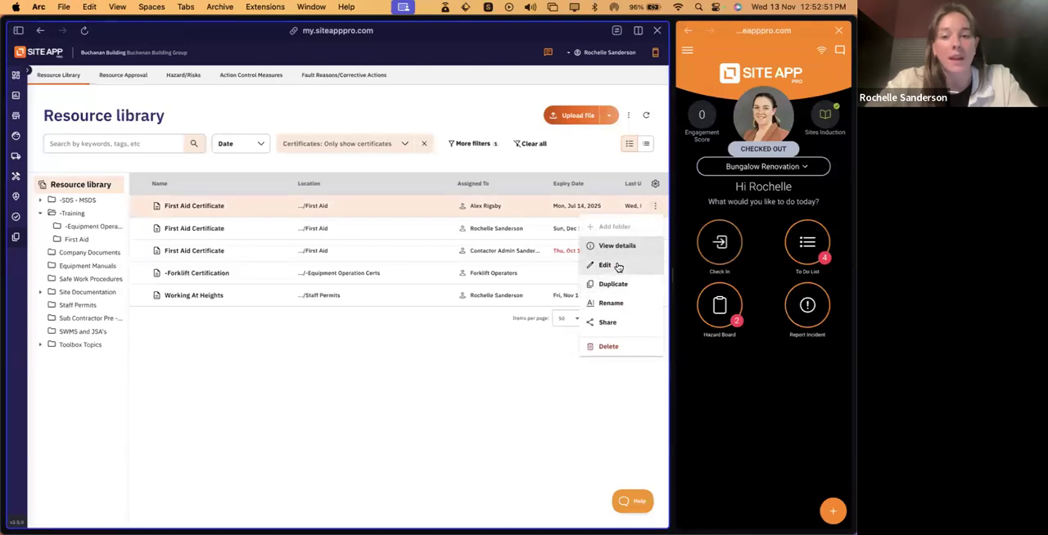
click(616, 265)
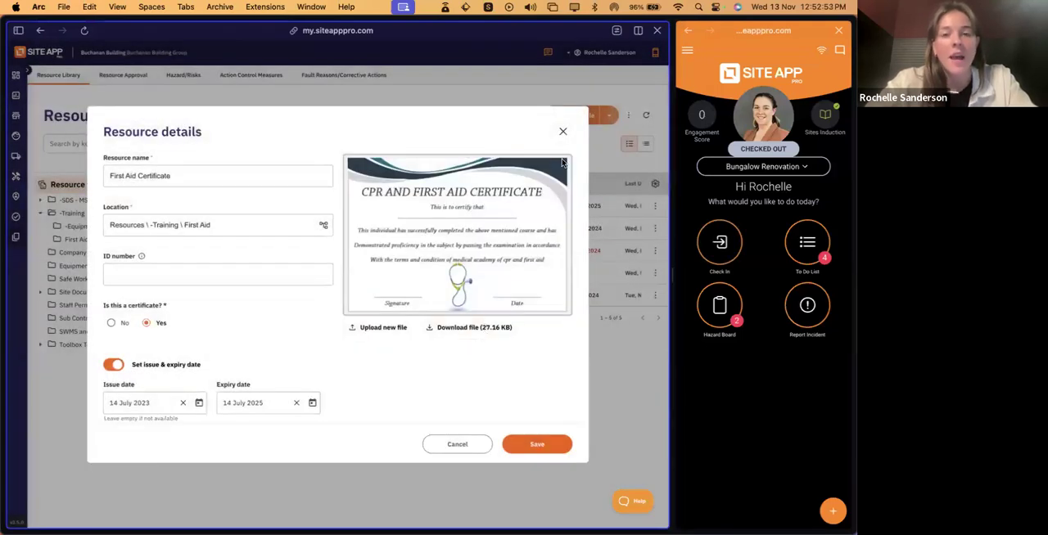
click(564, 132)
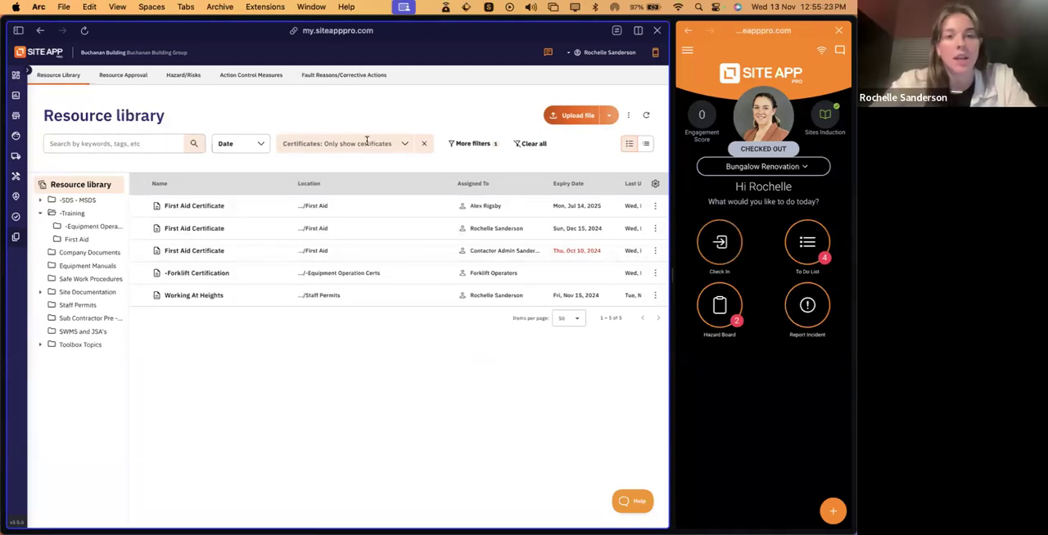
- Remove the certificates-only filter and search the resource library for First Aid
click(405, 145)
click(424, 147)
click(425, 146)
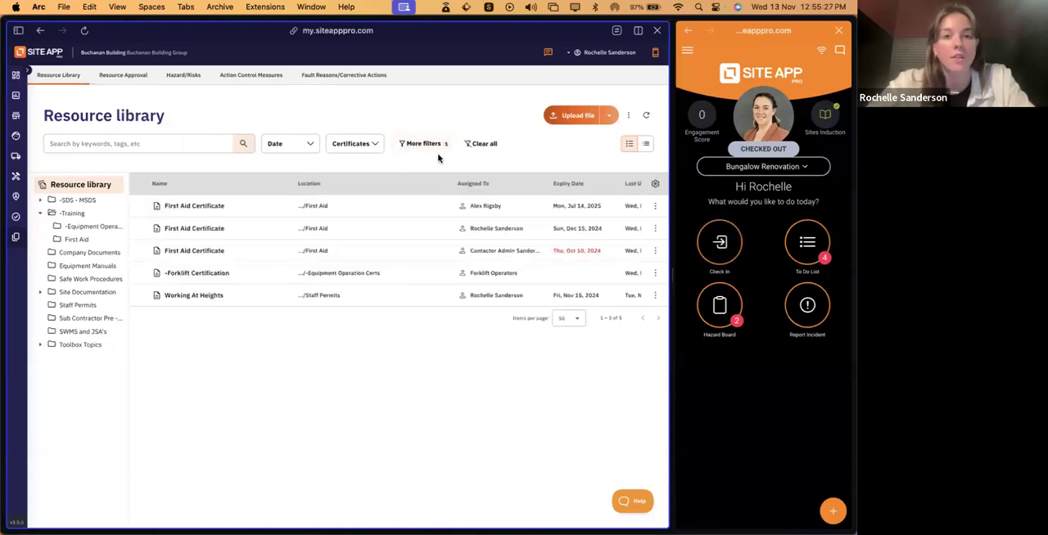
click(186, 144)
text(First Aid)
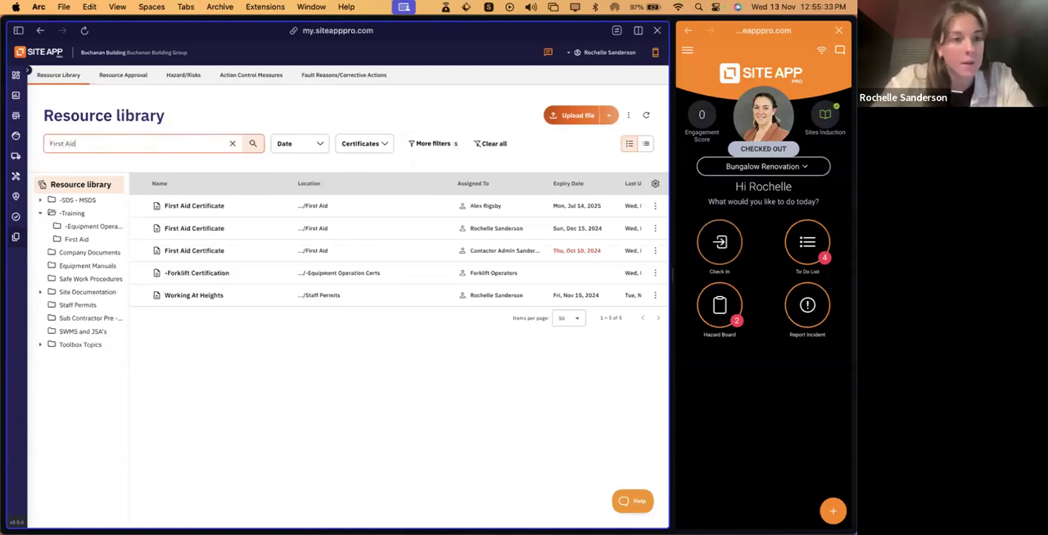
click(251, 145)
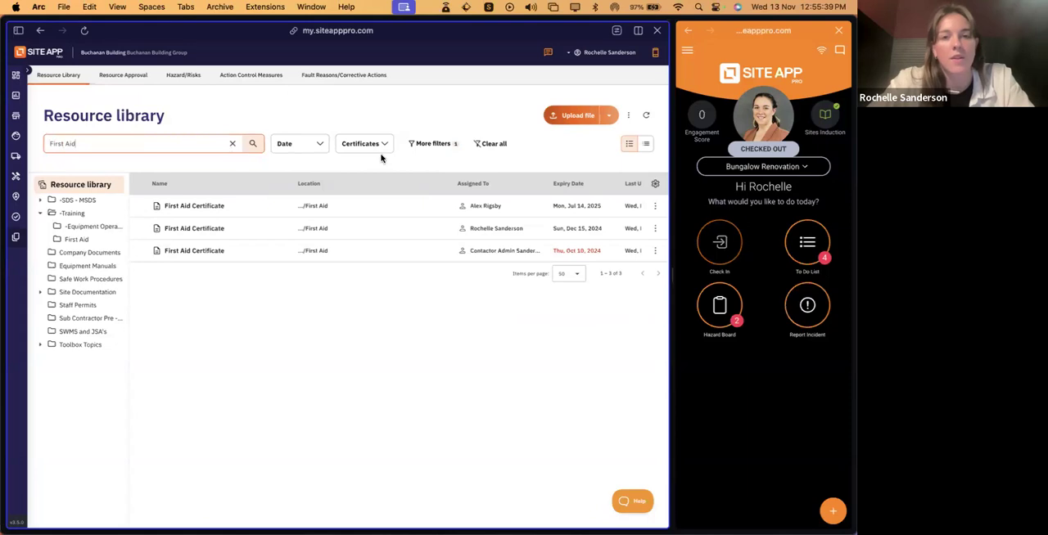
- Reset the additional filters to remove the Users assignment filter from the First Aid search, and apply the change
click(432, 143)
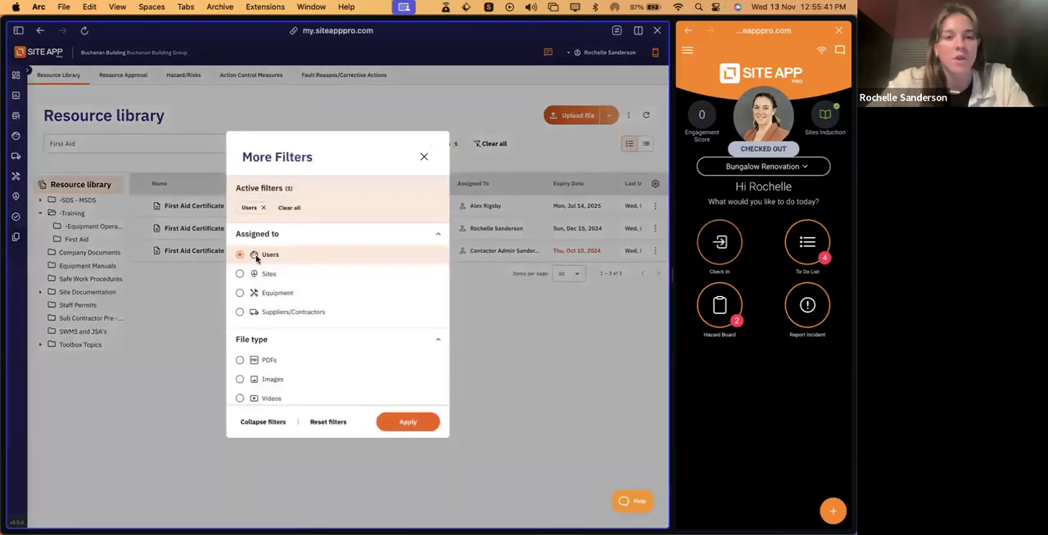
click(321, 424)
click(393, 426)
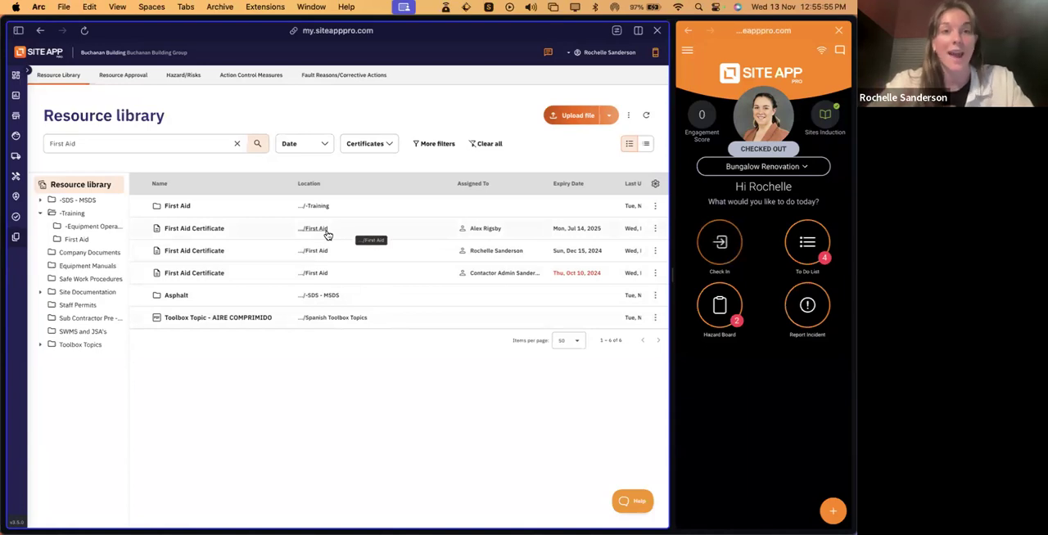
- Filter the First Aid search to only show certificates, and view the library's additional actions, including the CSV download, without choosing one
click(367, 145)
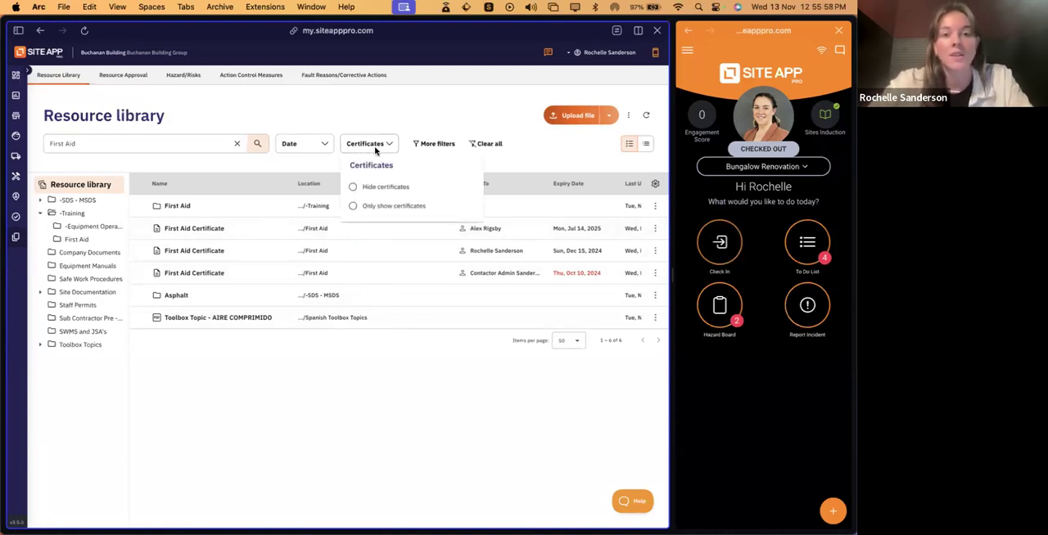
click(387, 207)
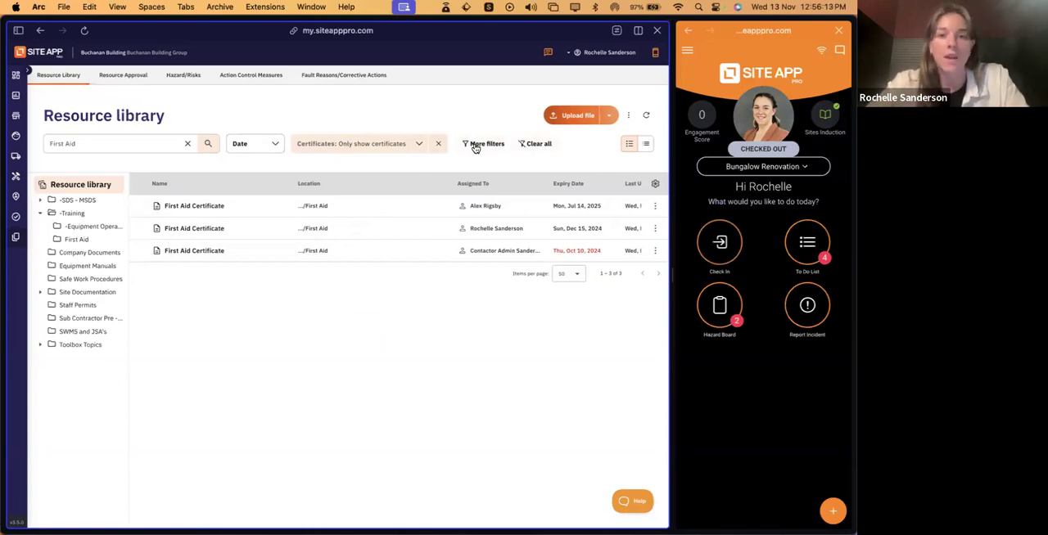
click(628, 116)
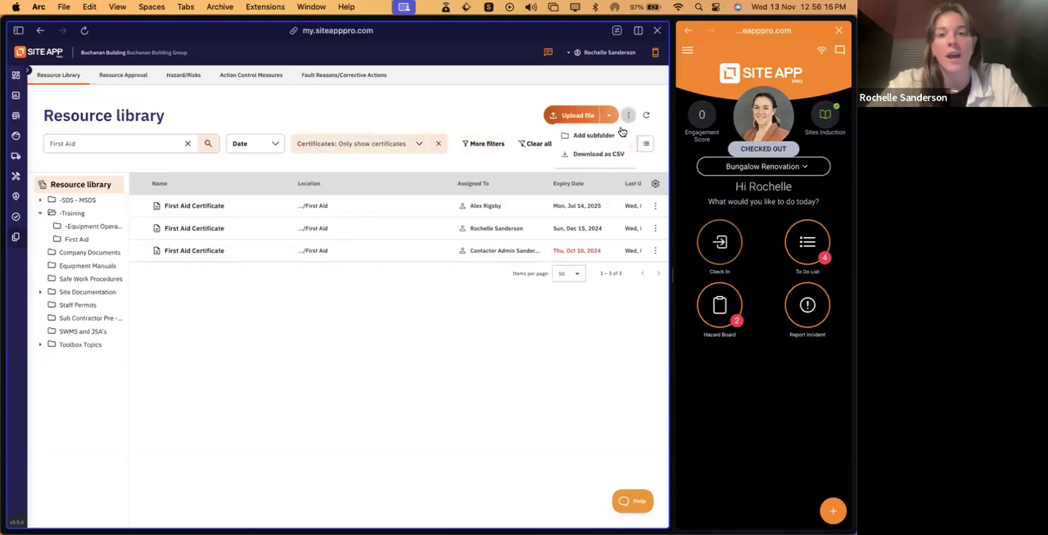
click(511, 170)
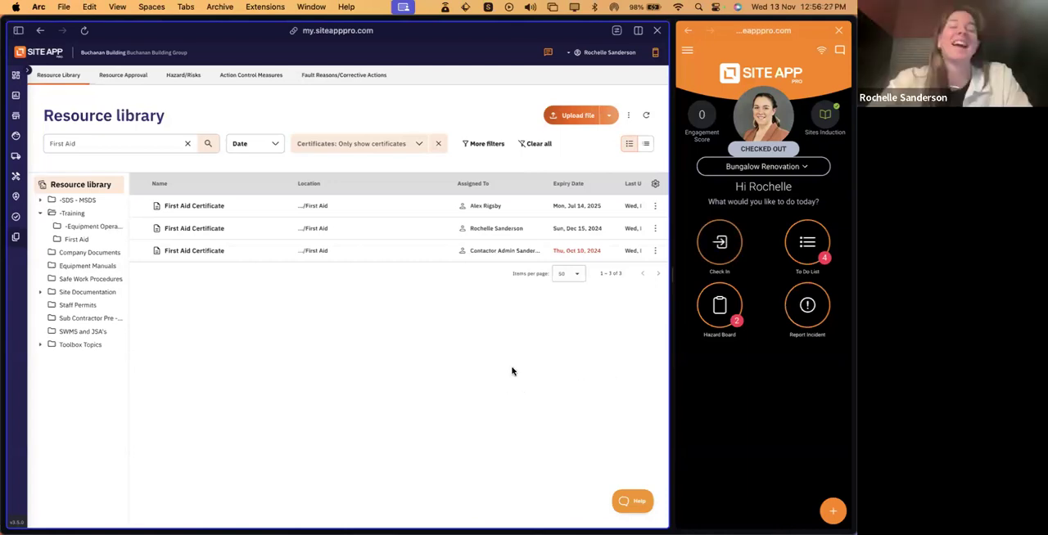
- Clear the First Aid search and the certificates-only filter, opening the file upload selection in between and cancelling it without choosing a file
click(187, 144)
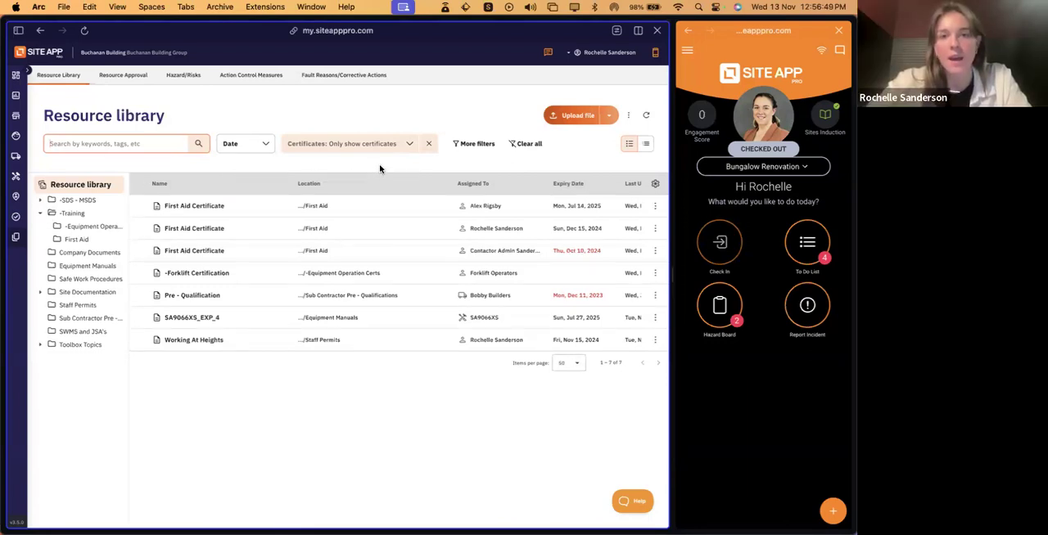
click(584, 119)
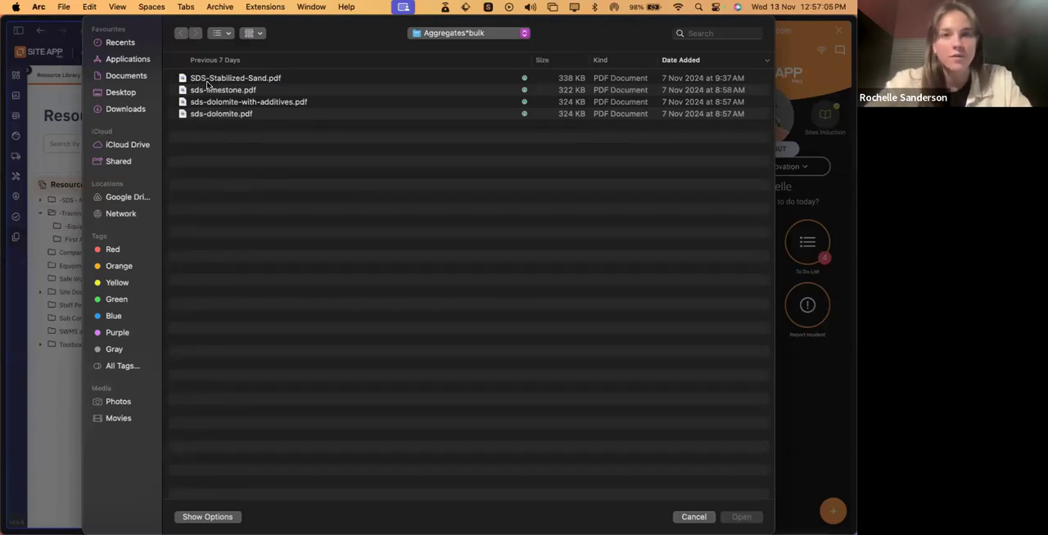
click(693, 517)
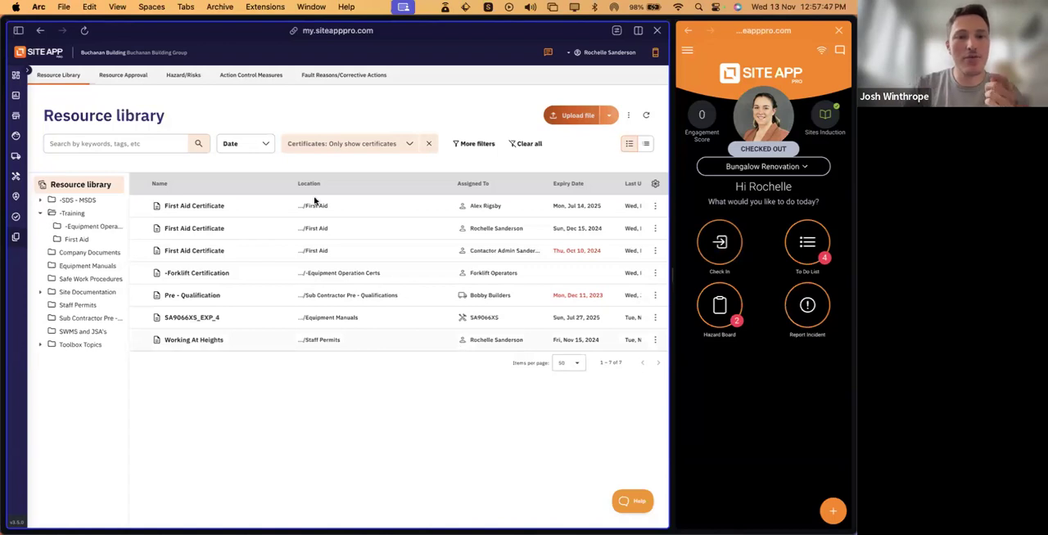
click(431, 143)
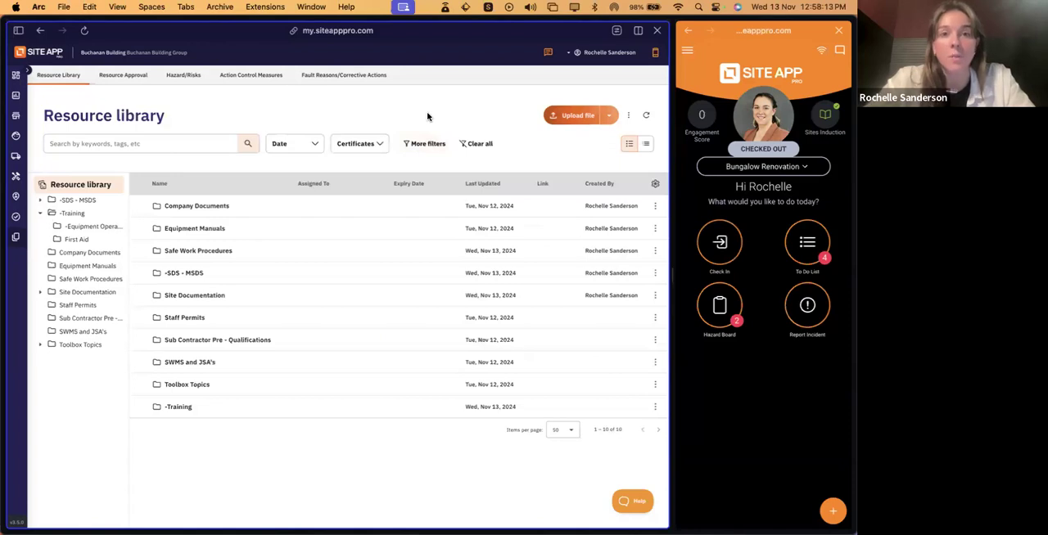